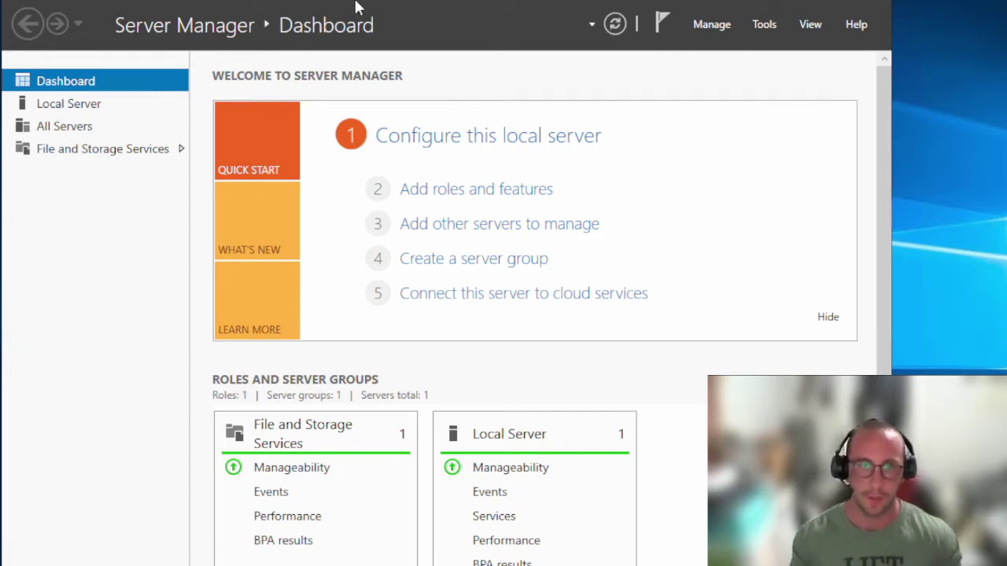
Step: Inspect the computer name JPDIR2019 and WORKGROUP membership in System Properties, leaving both unchanged
{"action": "left_click", "coordinate": [74, 108]}
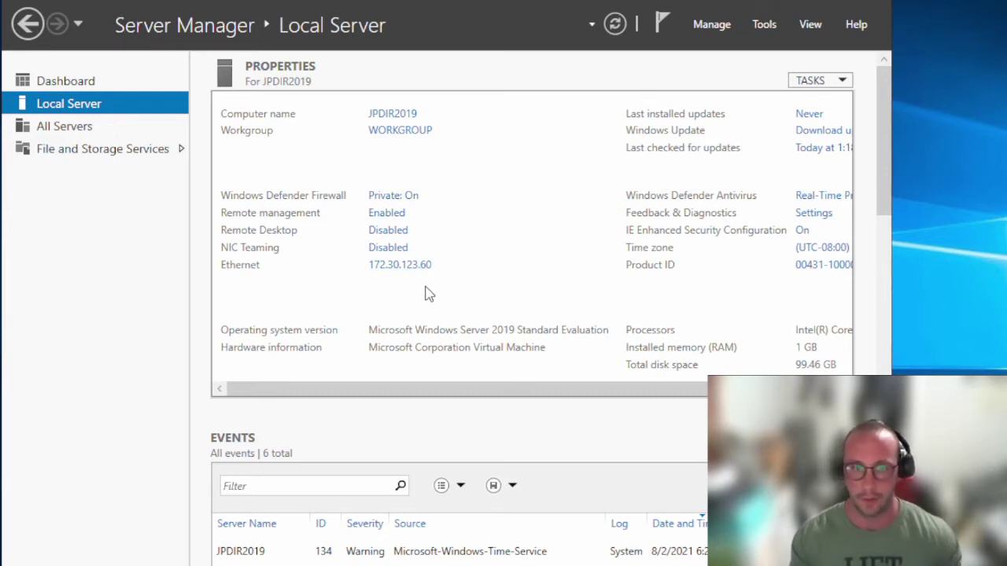
{"action": "left_click", "coordinate": [401, 117]}
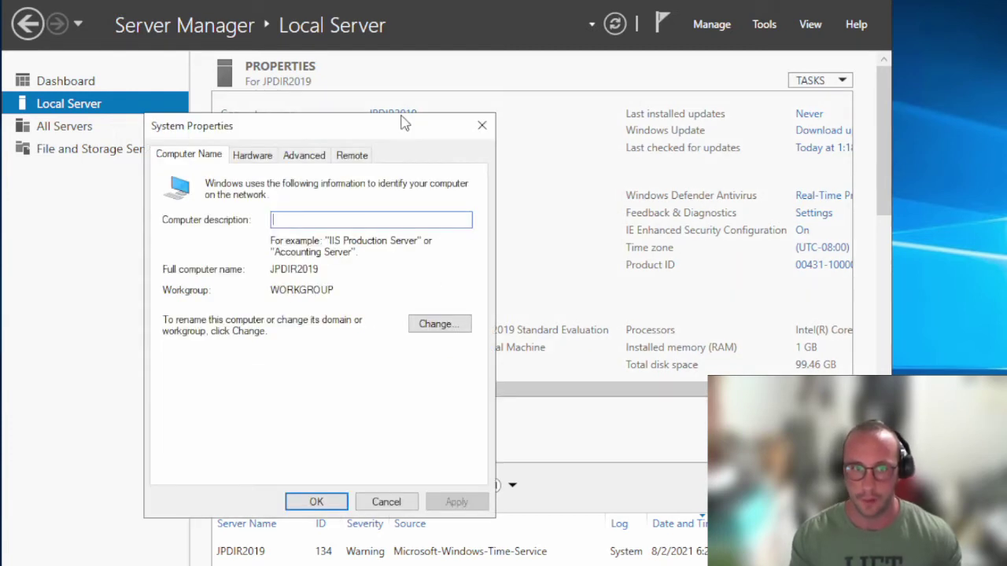
{"action": "left_click", "coordinate": [423, 330]}
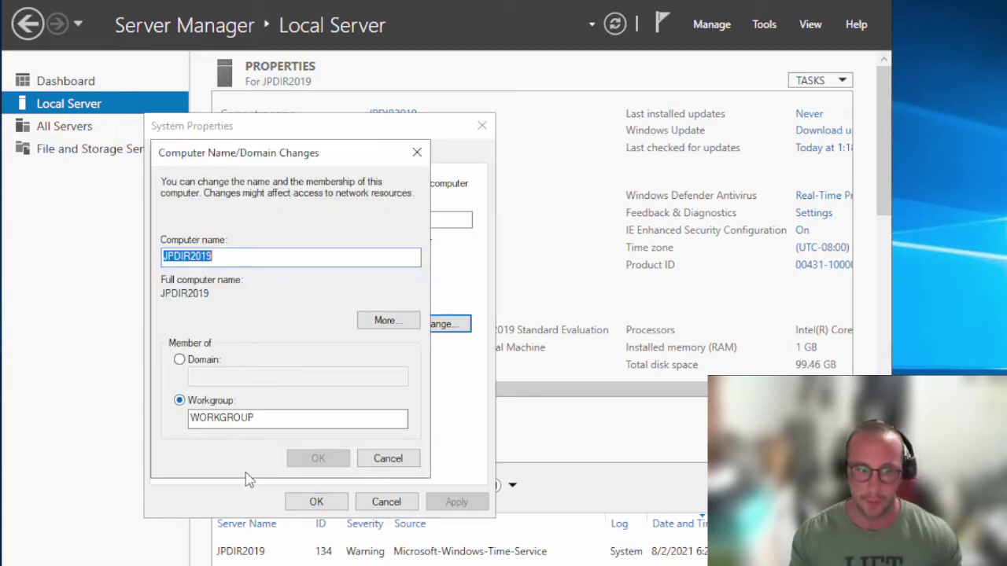
{"action": "left_click", "coordinate": [379, 459]}
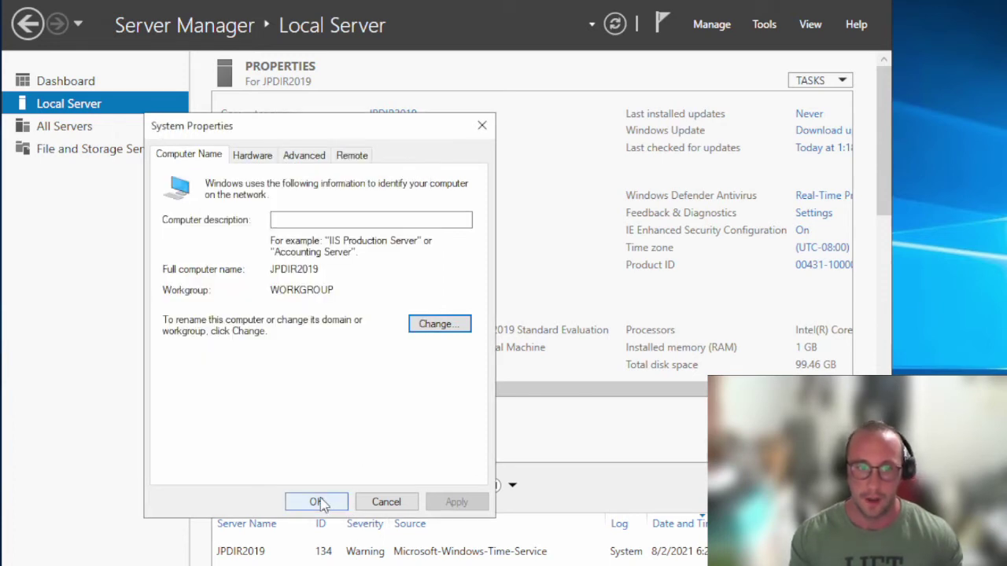
{"action": "left_click", "coordinate": [316, 503]}
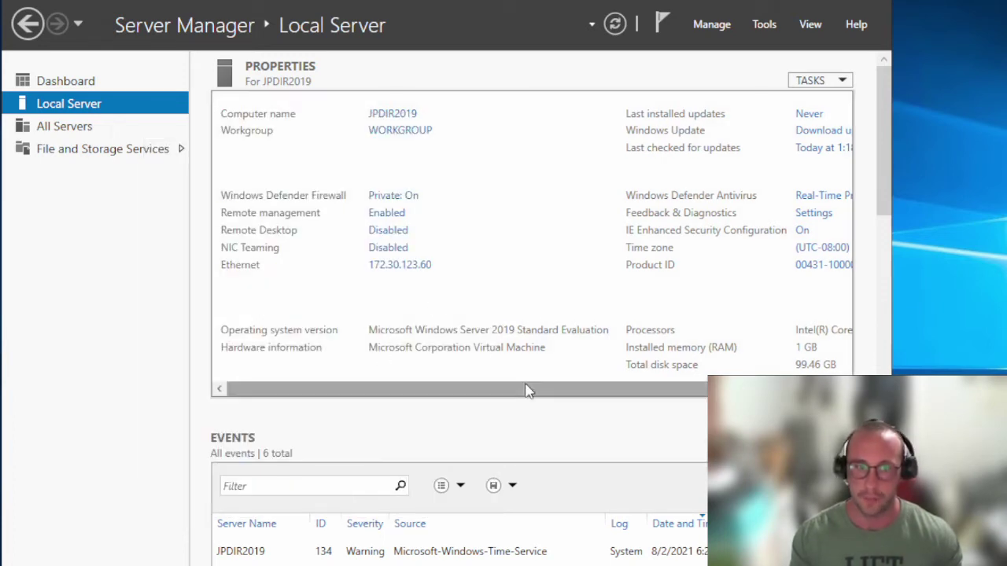
{"action": "left_click", "coordinate": [420, 273]}
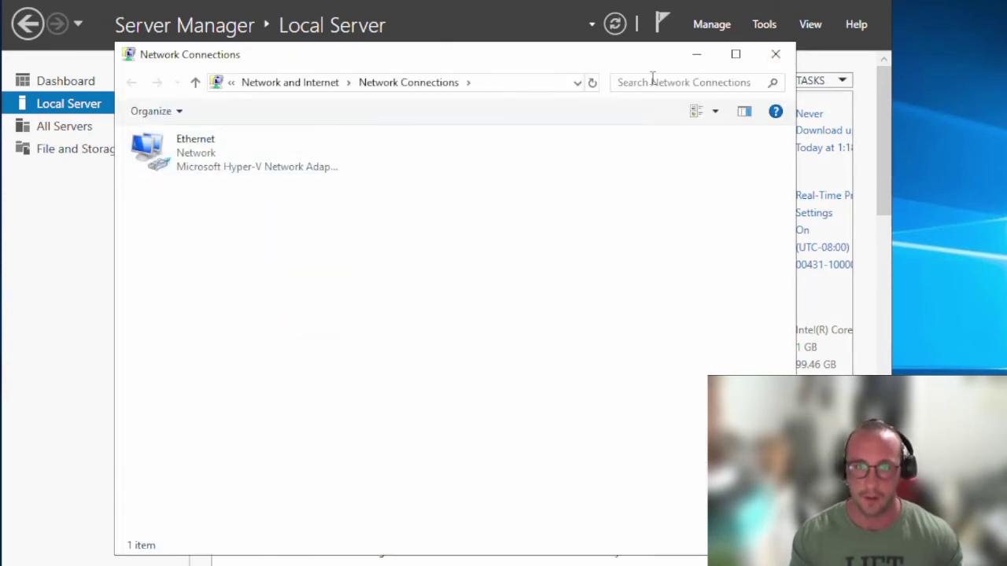
{"action": "left_click", "coordinate": [774, 55]}
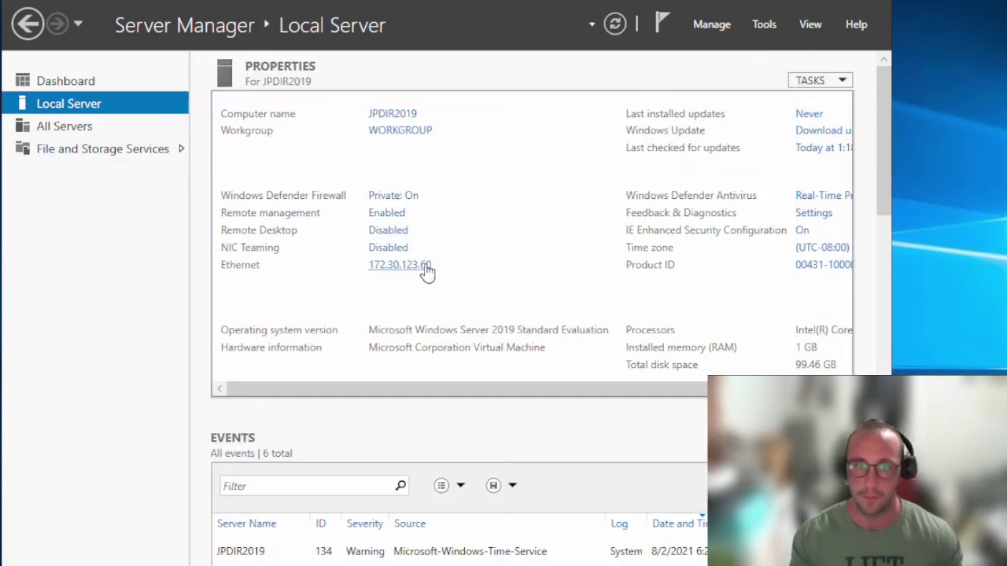
{"action": "left_click", "coordinate": [425, 267]}
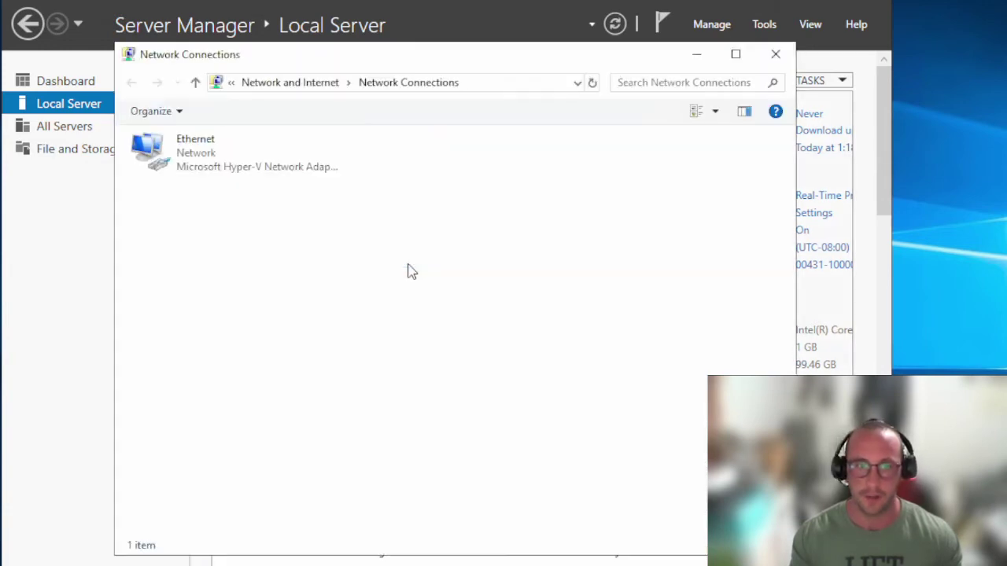
{"action": "right_click", "coordinate": [183, 157]}
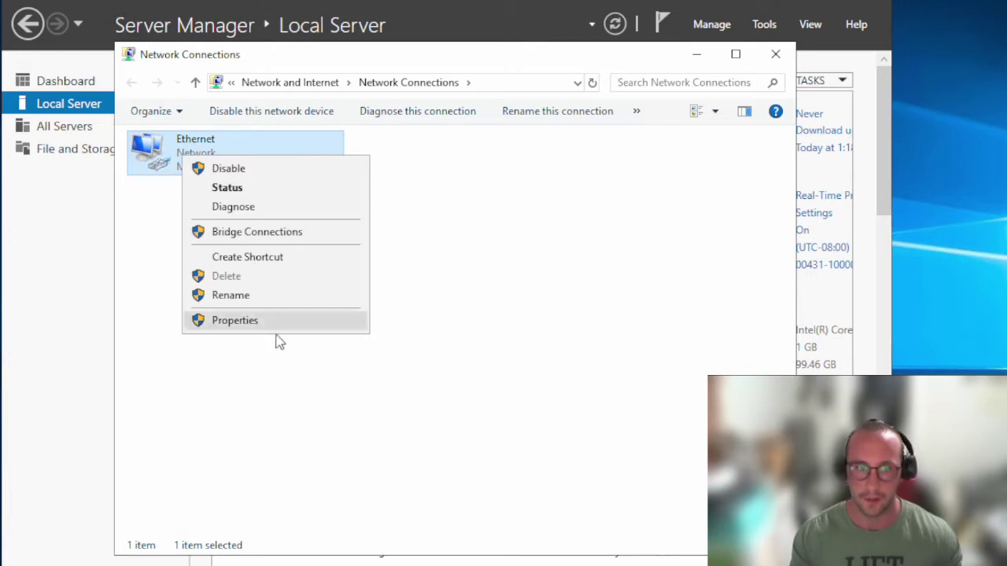
{"action": "left_click", "coordinate": [266, 330]}
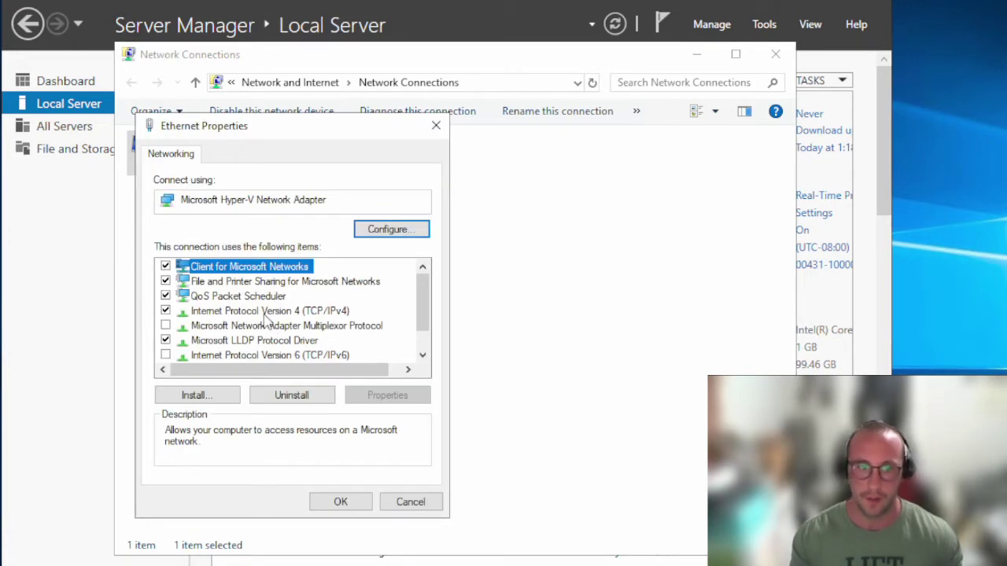
{"action": "double_click", "coordinate": [265, 313]}
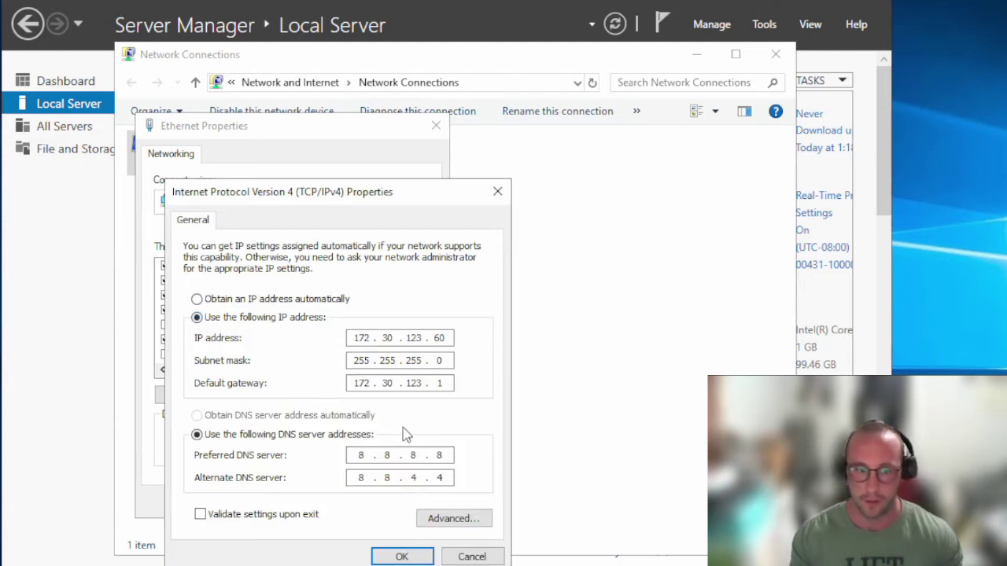
{"action": "left_click", "coordinate": [399, 556]}
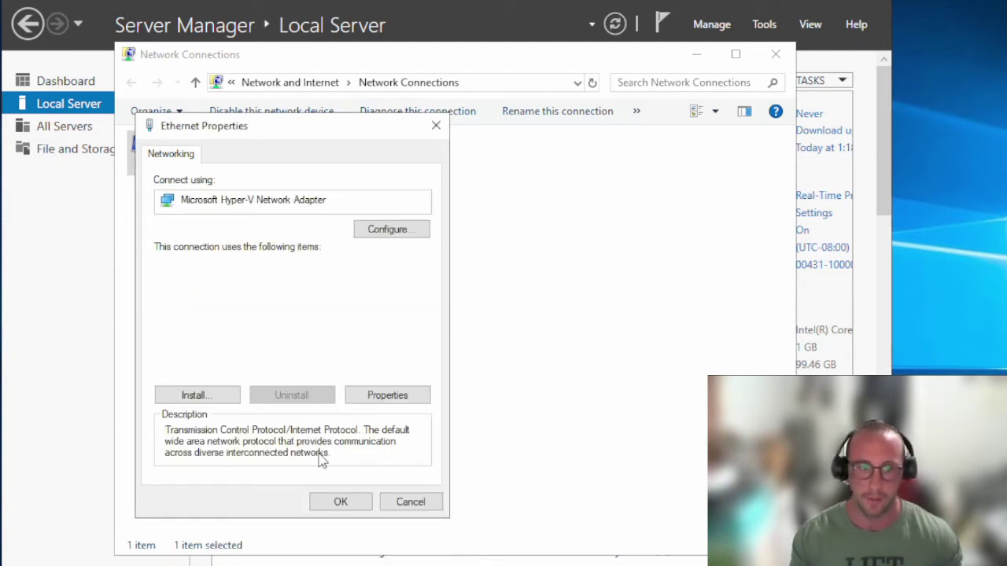
{"action": "left_click", "coordinate": [360, 505]}
{"action": "left_click", "coordinate": [775, 56]}
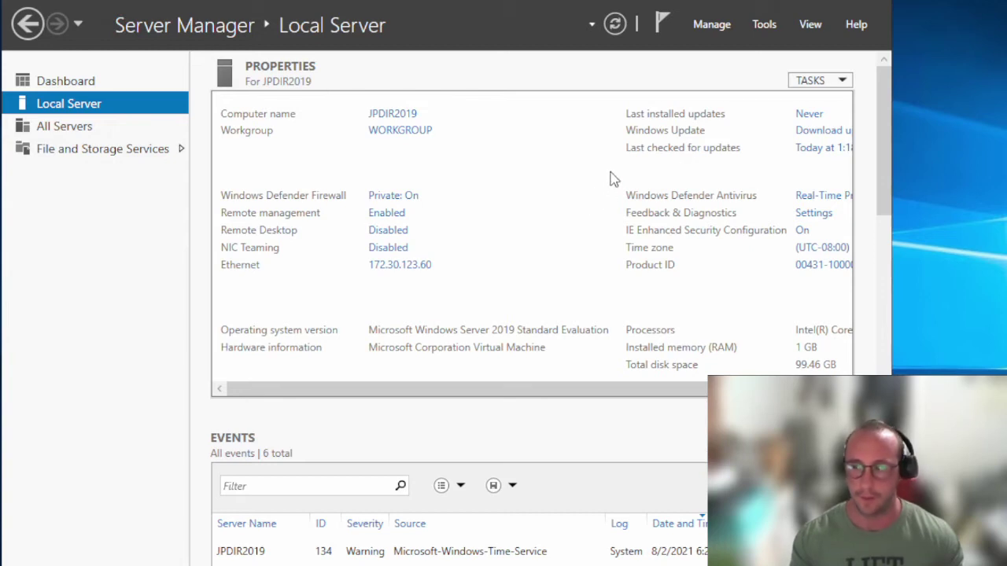
Step: Start Add Roles and Features, using role-based installation with JPDIR2019 as the destination server
{"action": "left_click", "coordinate": [719, 25]}
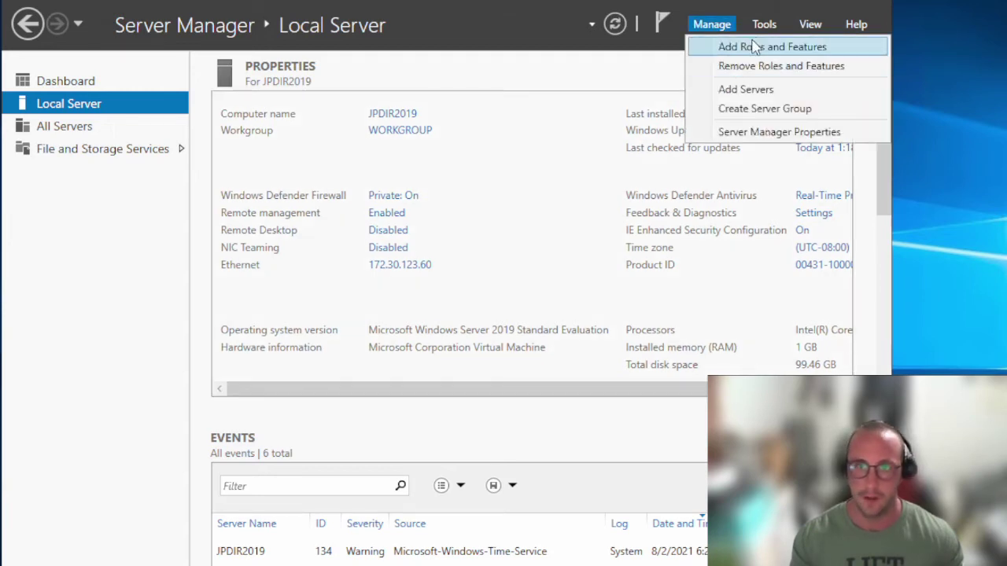
{"action": "left_click", "coordinate": [753, 47]}
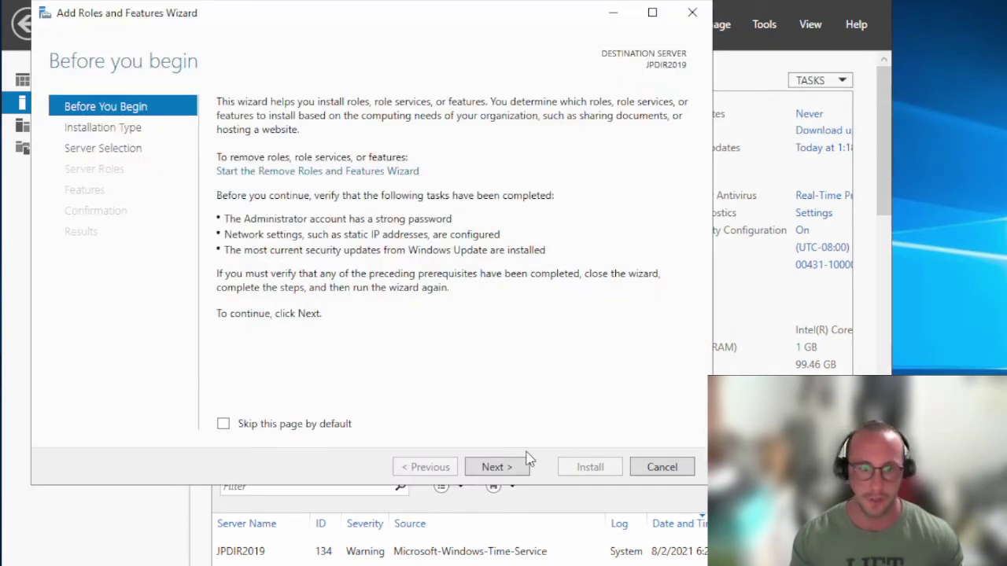
{"action": "left_click", "coordinate": [497, 468]}
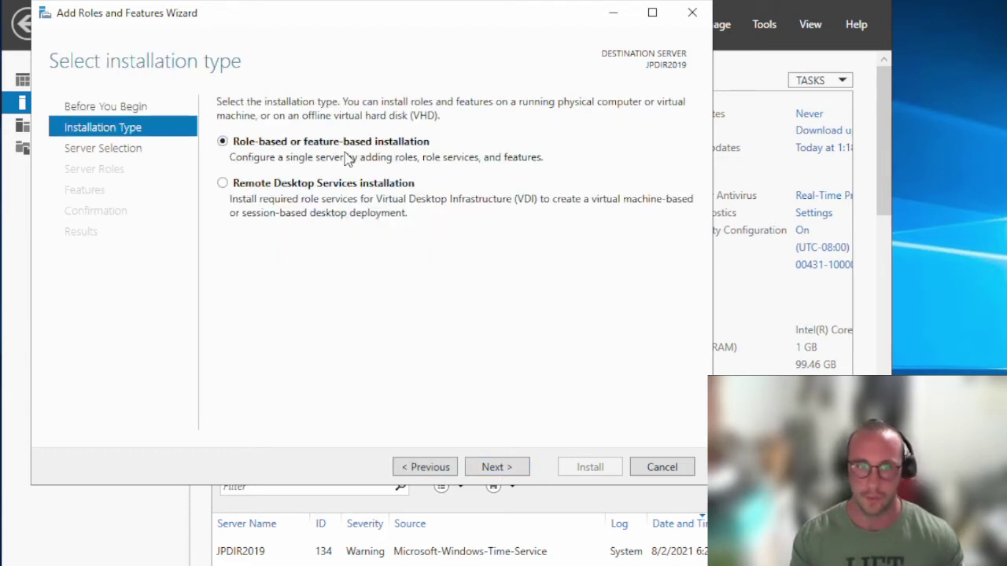
{"action": "left_click", "coordinate": [512, 468]}
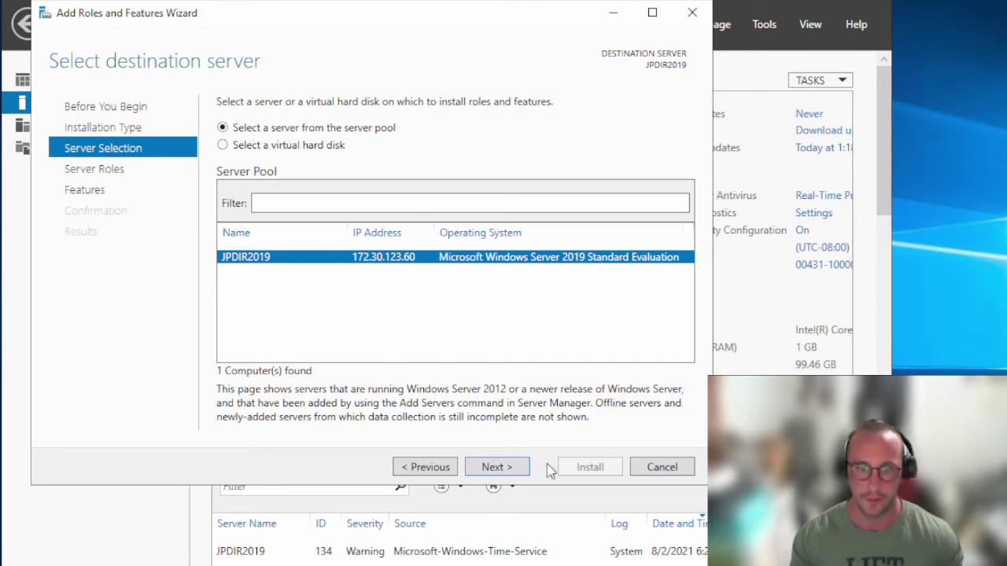
{"action": "left_click", "coordinate": [507, 470]}
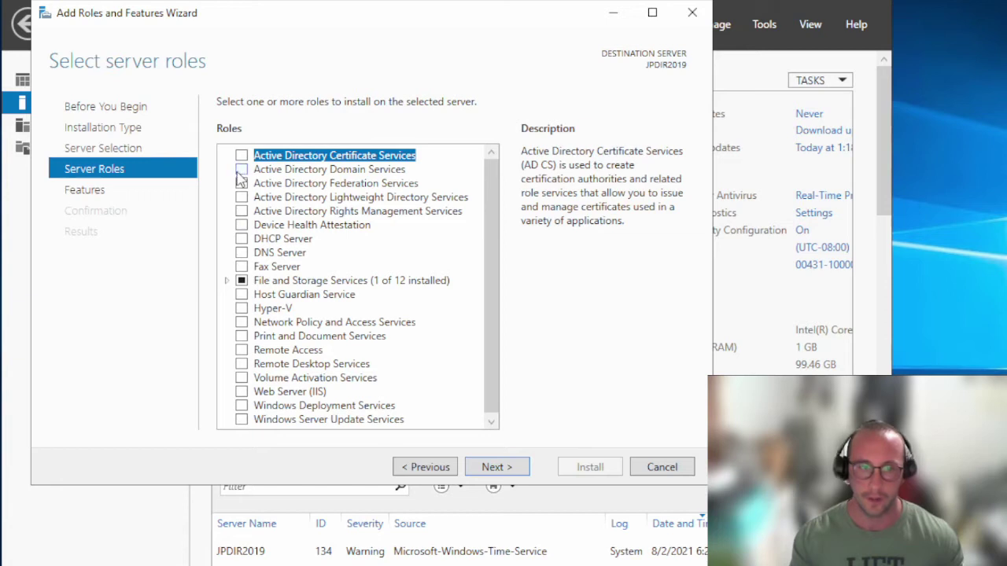
Step: Select Active Directory Domain Services with its required management tools and continue to the AD DS page
{"action": "left_click", "coordinate": [242, 170]}
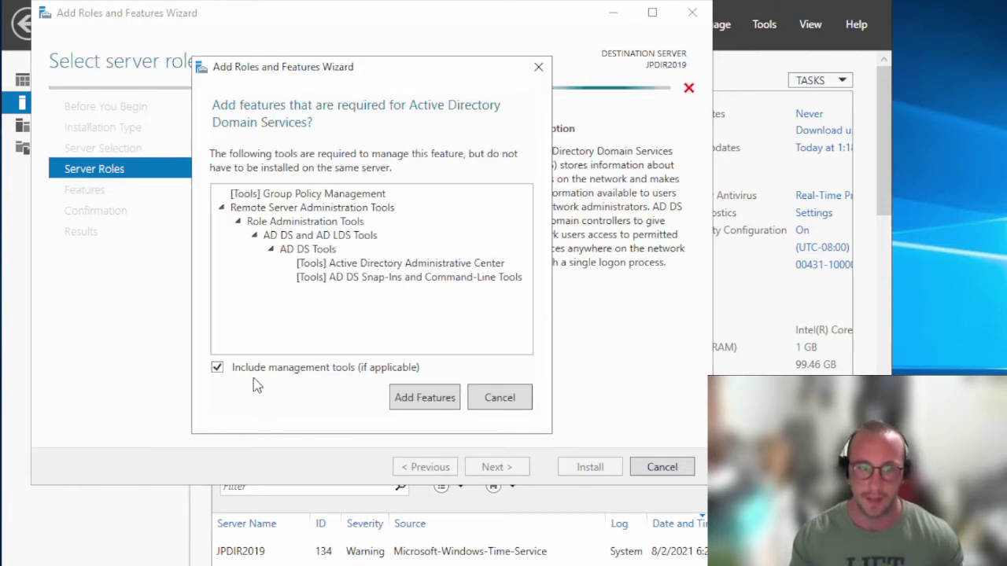
{"action": "left_click", "coordinate": [420, 401]}
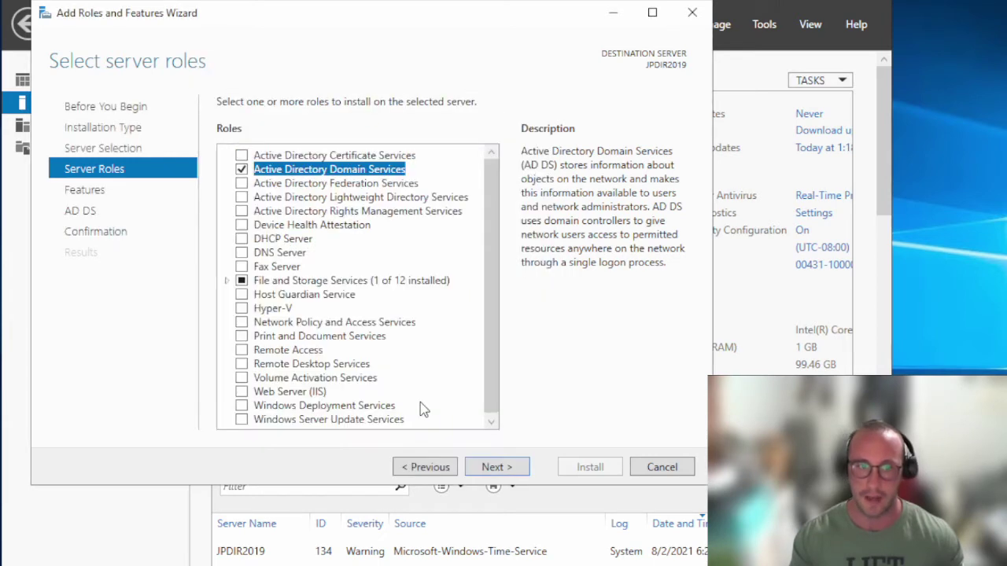
{"action": "left_click", "coordinate": [497, 467]}
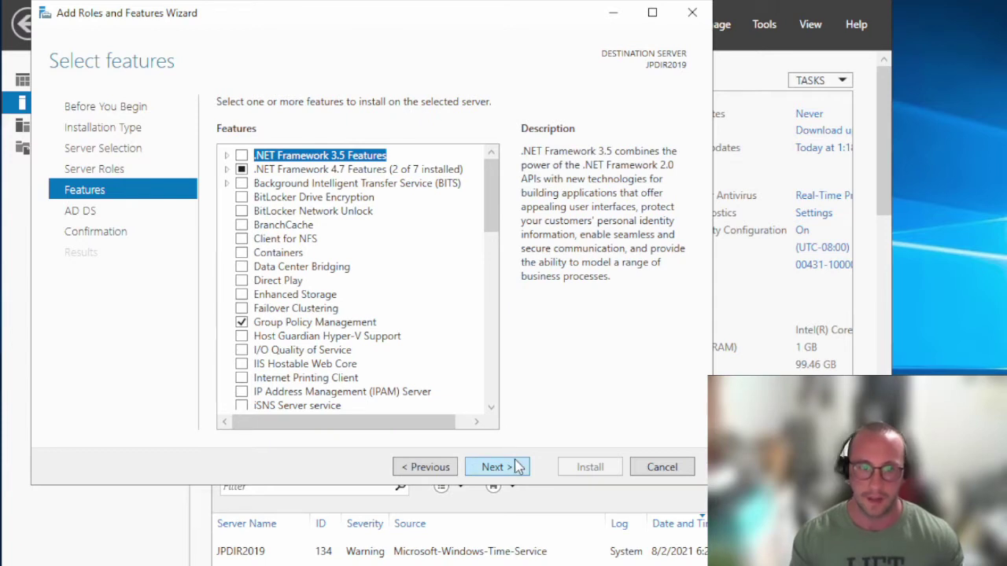
{"action": "left_click", "coordinate": [518, 468]}
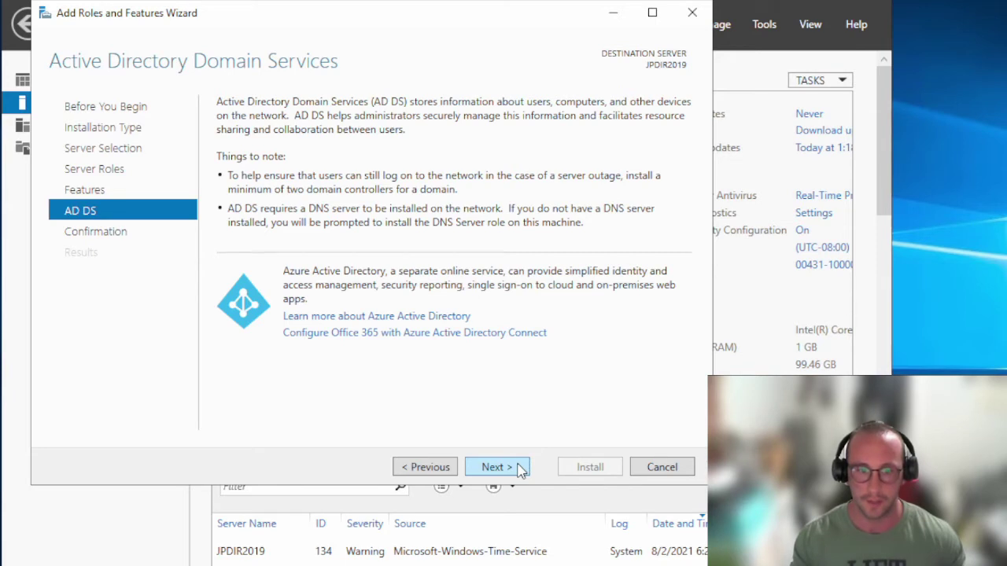
Step: Allow automatic restarts if required and install AD DS with its tools on JPDIR2019
{"action": "left_click", "coordinate": [520, 470]}
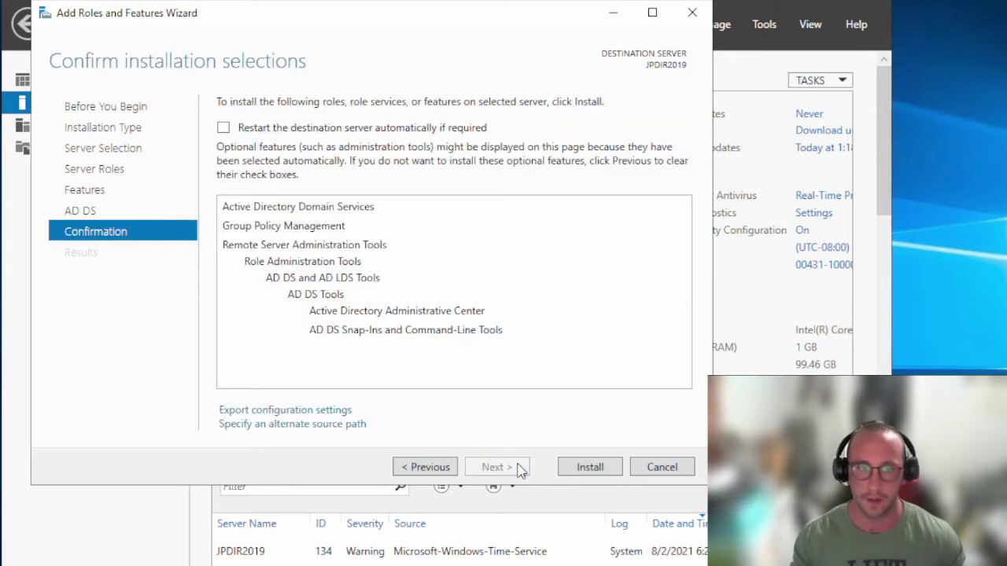
{"action": "left_click", "coordinate": [224, 127]}
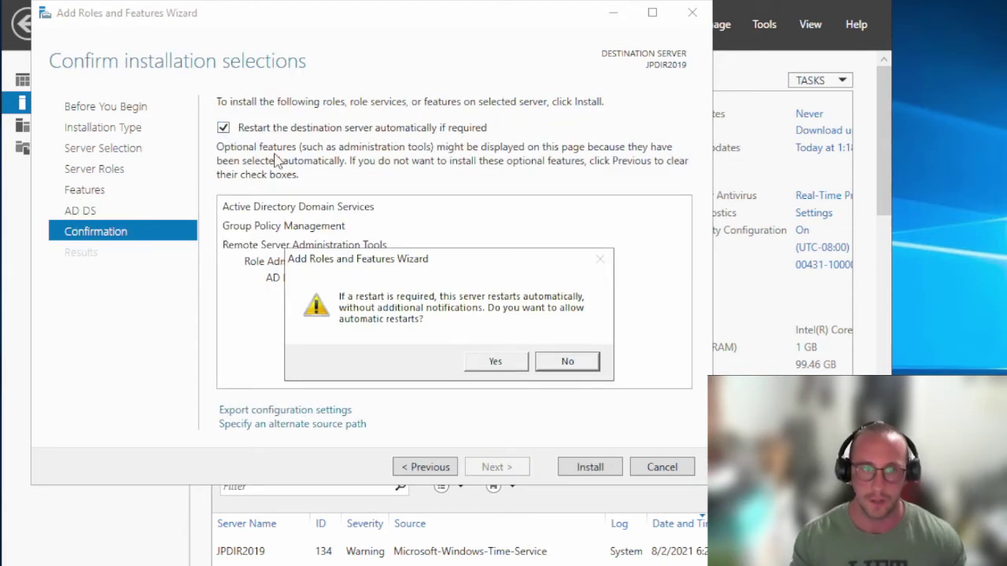
{"action": "left_click", "coordinate": [510, 364]}
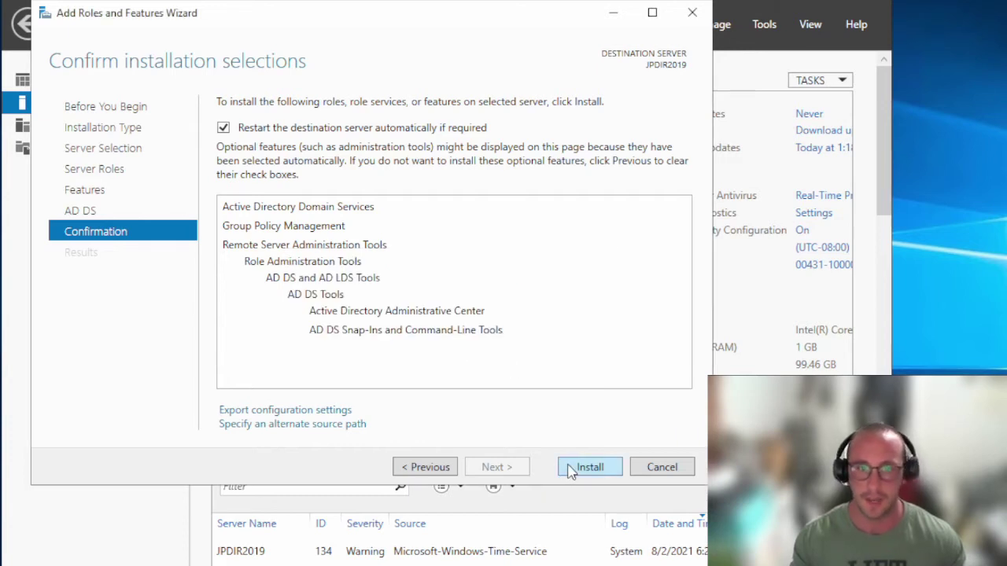
{"action": "left_click", "coordinate": [588, 467]}
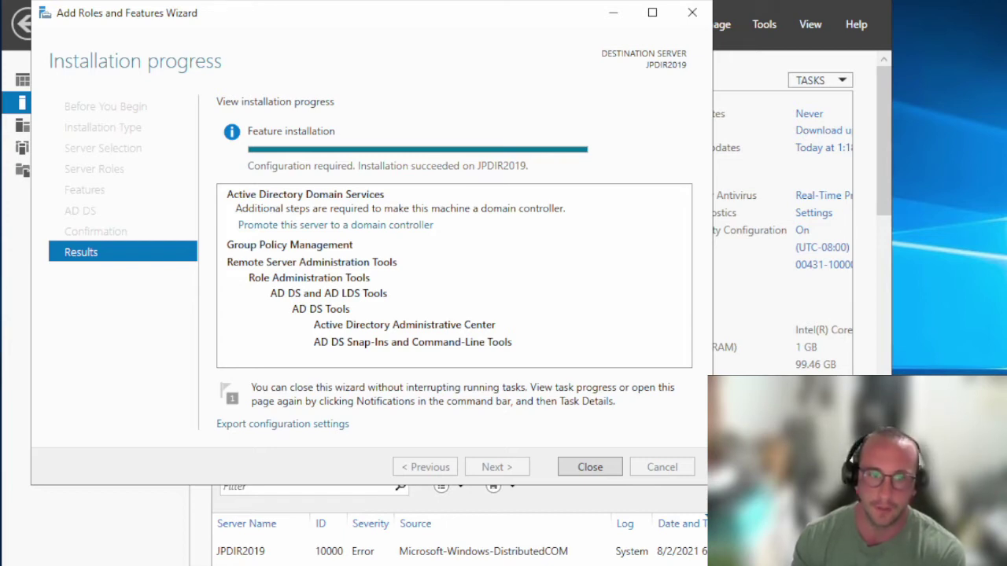
Step: Promote the server by adding a new forest with root domain name jackedprogrammer.ca
{"action": "left_click", "coordinate": [346, 229]}
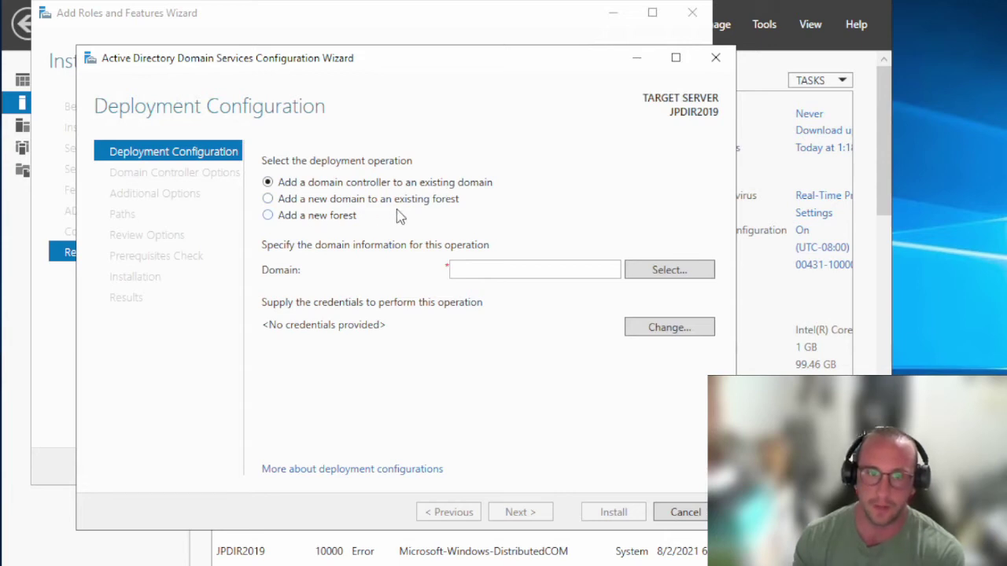
{"action": "left_click", "coordinate": [268, 216]}
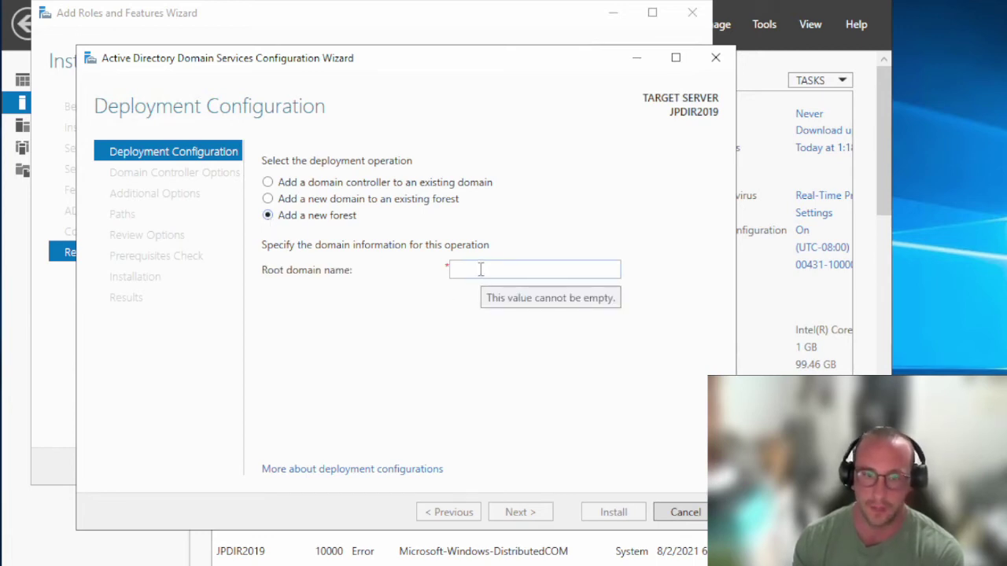
{"action": "left_click", "coordinate": [481, 269]}
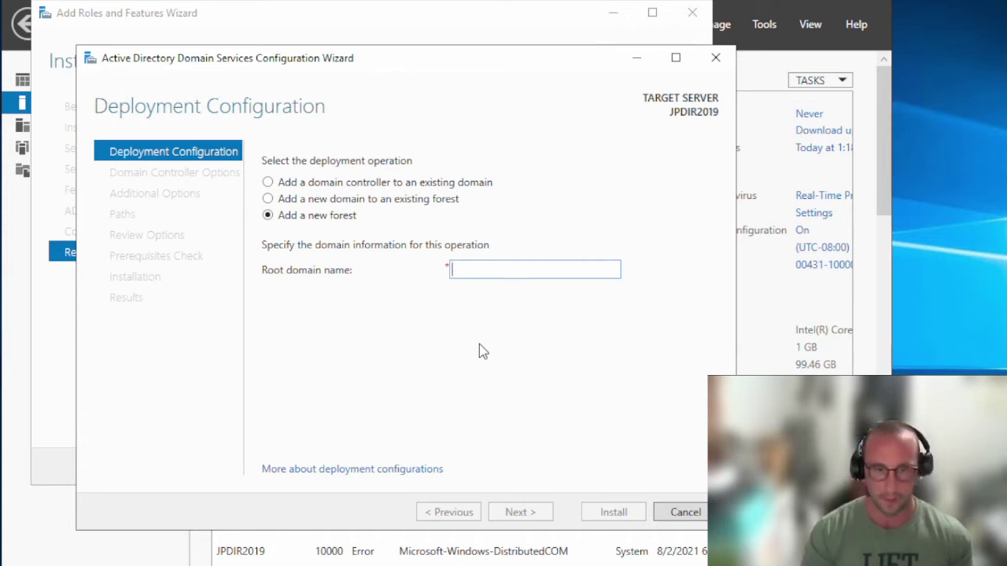
{"action": "type", "text": "jacked"}
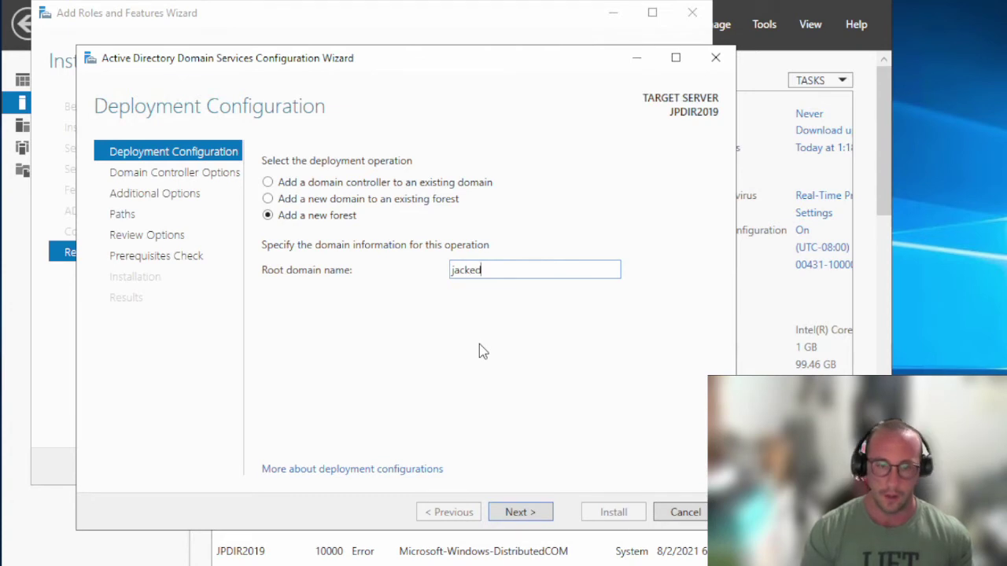
{"action": "type", "text": "programmer.ca"}
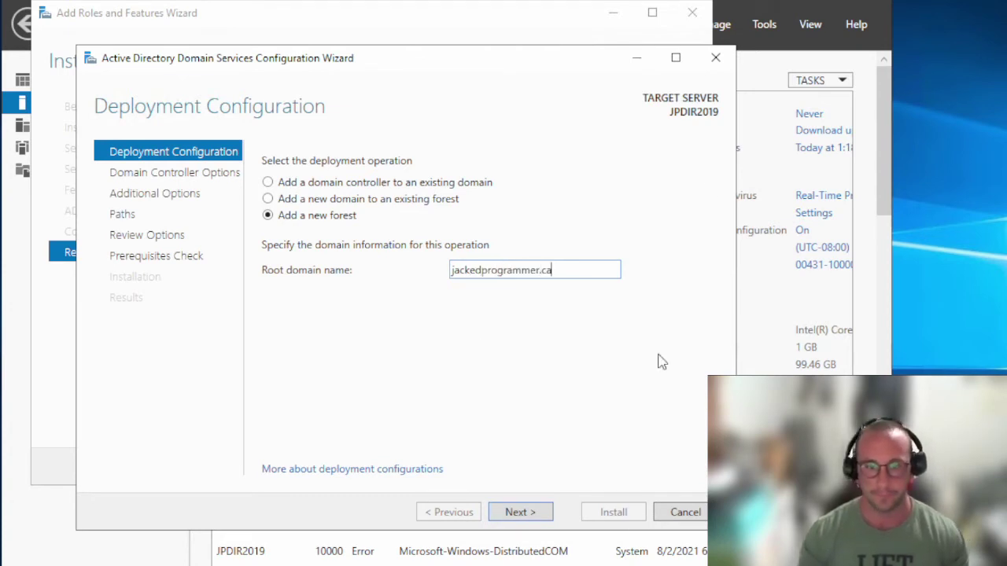
{"action": "left_click", "coordinate": [539, 511]}
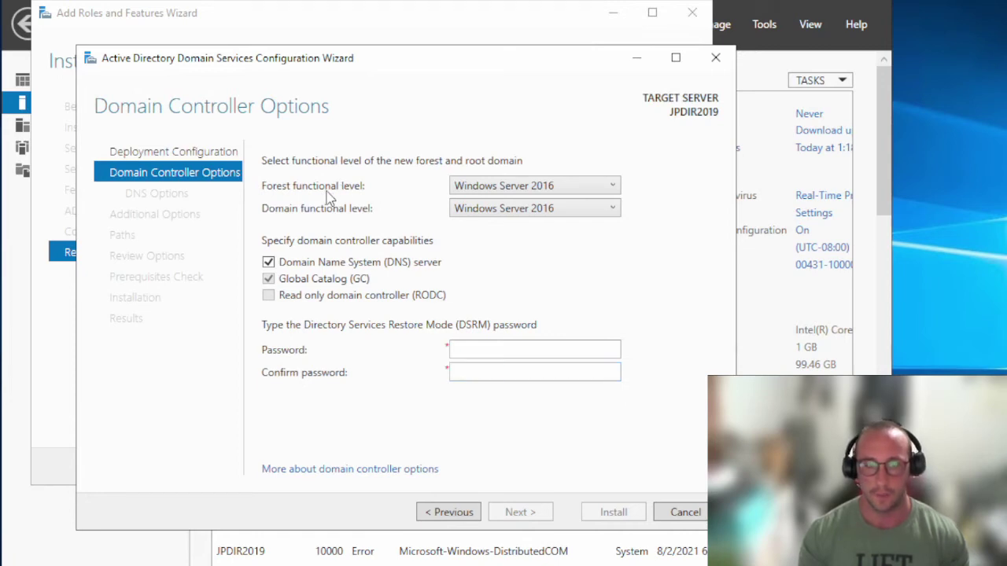
{"action": "left_click", "coordinate": [599, 185]}
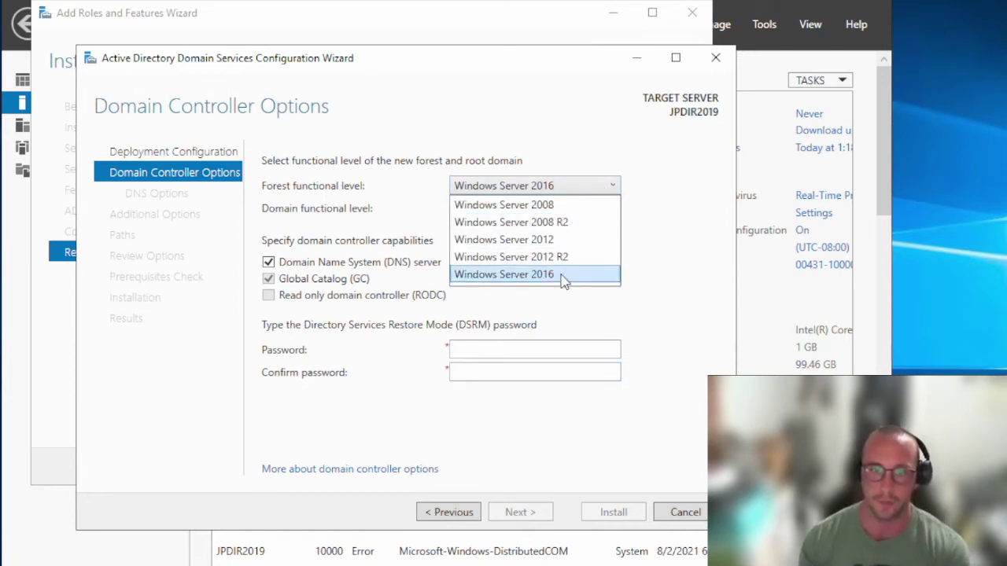
Step: Keep both forest and domain functional levels at Windows Server 2016
{"action": "left_click", "coordinate": [555, 276]}
{"action": "left_click", "coordinate": [583, 209]}
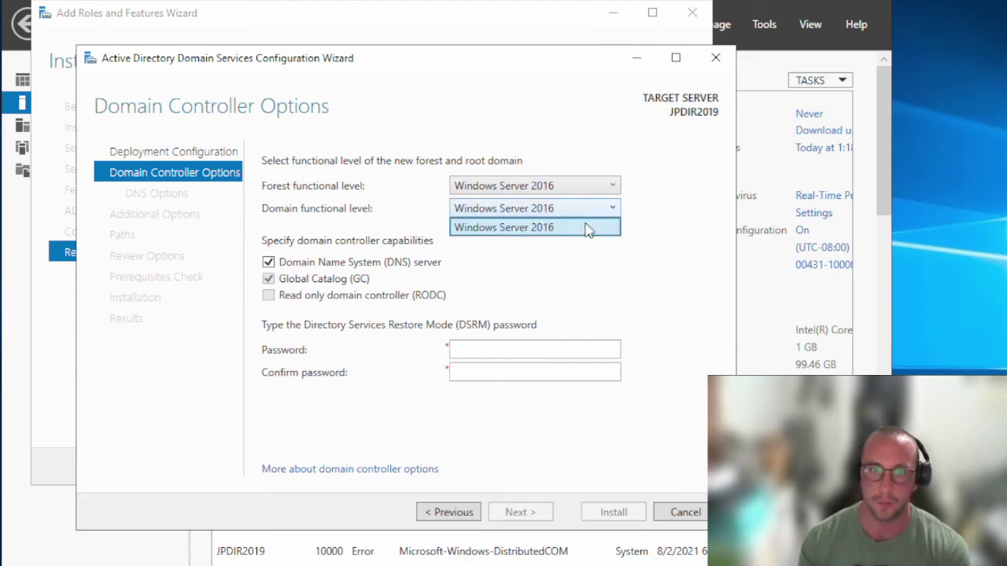
{"action": "left_click", "coordinate": [583, 231]}
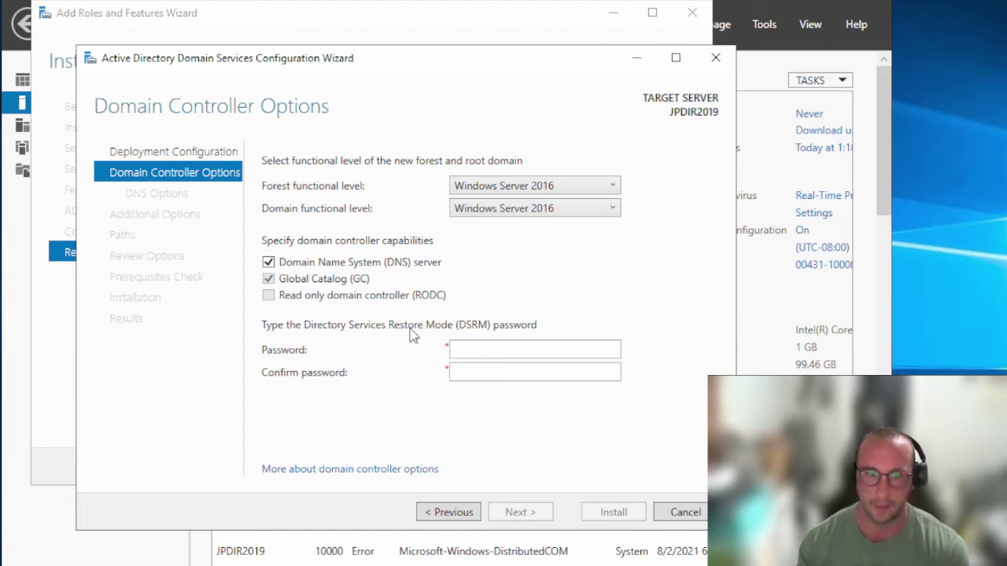
Step: Enter the Directory Services Restore Mode password and type it again to confirm
{"action": "left_click", "coordinate": [480, 355]}
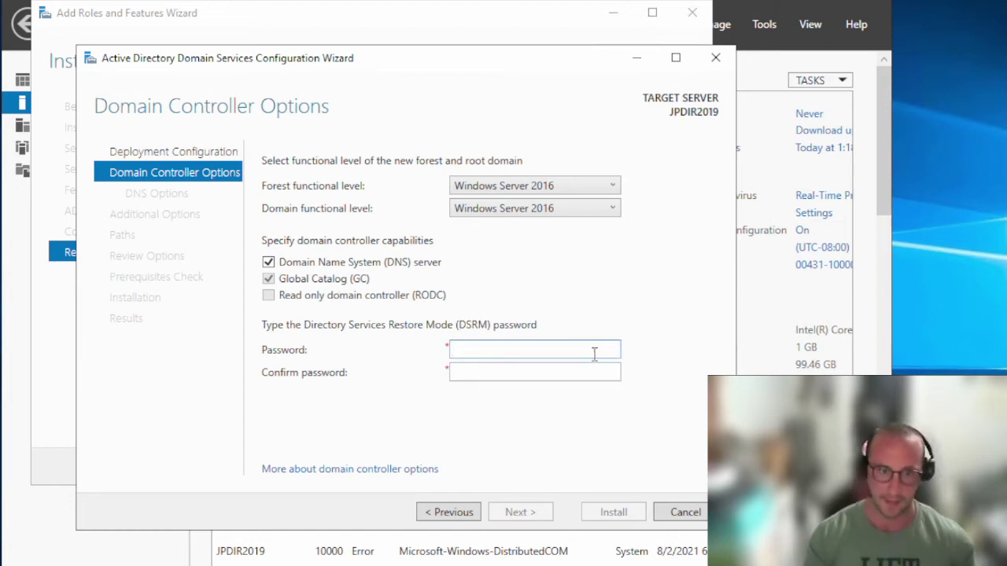
{"action": "type", "text": "***"}
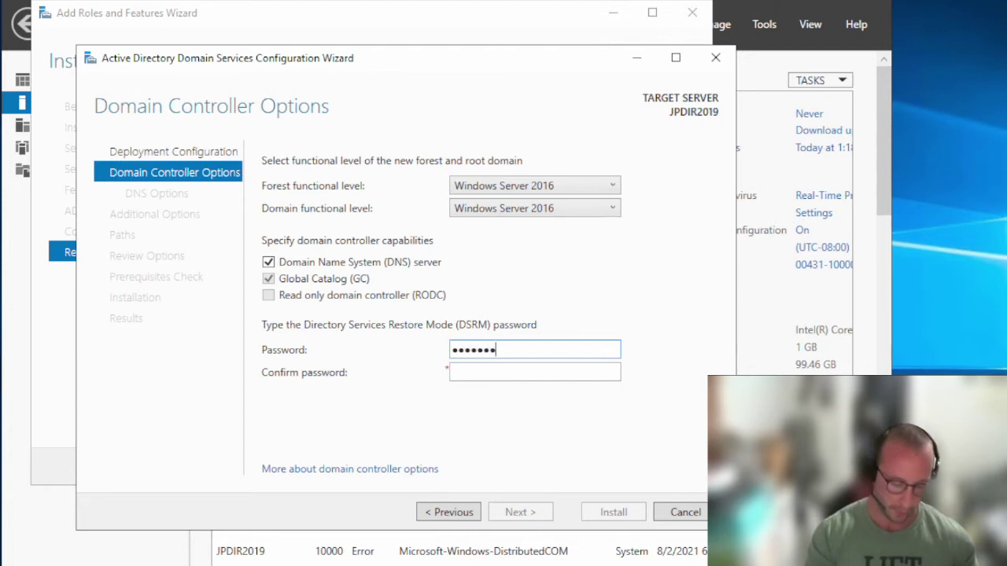
{"action": "type", "text": "*********"}
{"action": "key", "text": "Tab"}
{"action": "type", "text": "*******"}
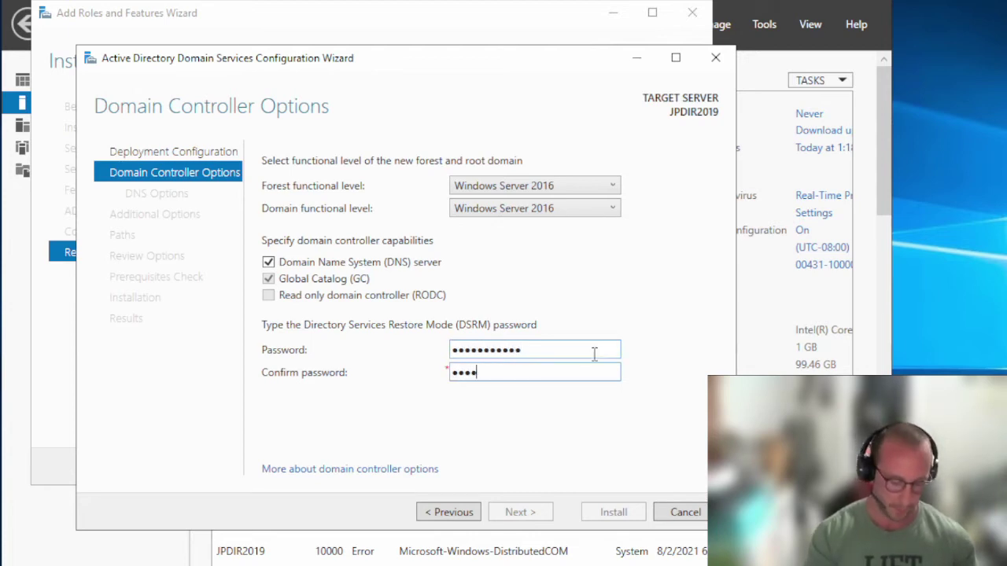
{"action": "type", "text": "*"}
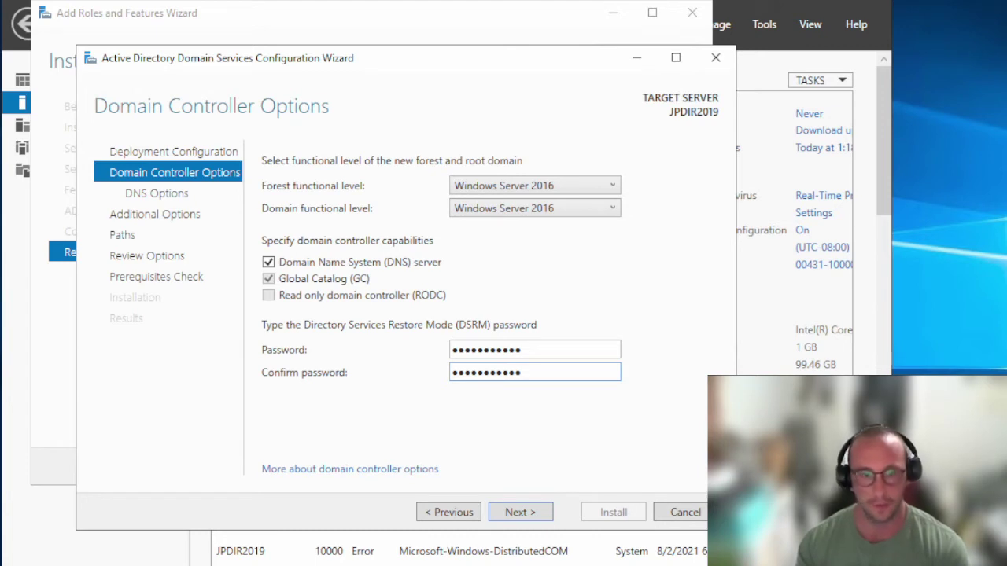
Step: Advance to Additional Options, review the NetBIOS name JACKEDPROGRAMME unchanged, then step back
{"action": "left_click", "coordinate": [519, 512]}
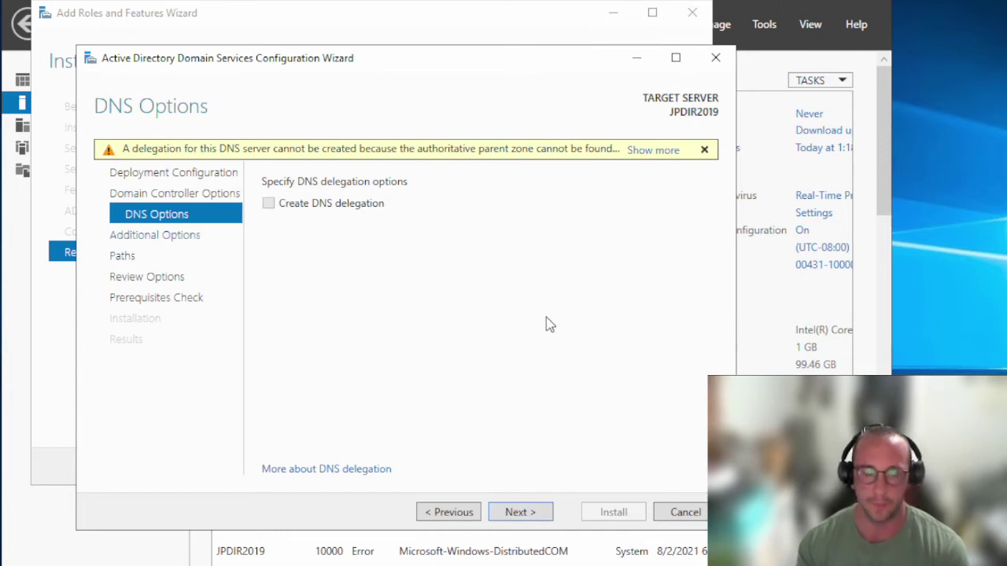
{"action": "left_click", "coordinate": [535, 516]}
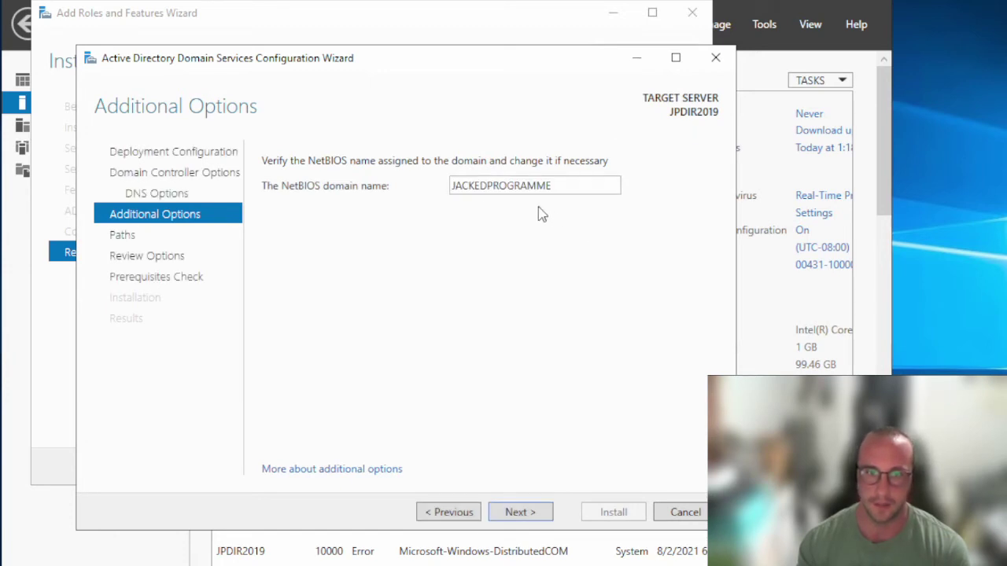
{"action": "left_click", "coordinate": [458, 183]}
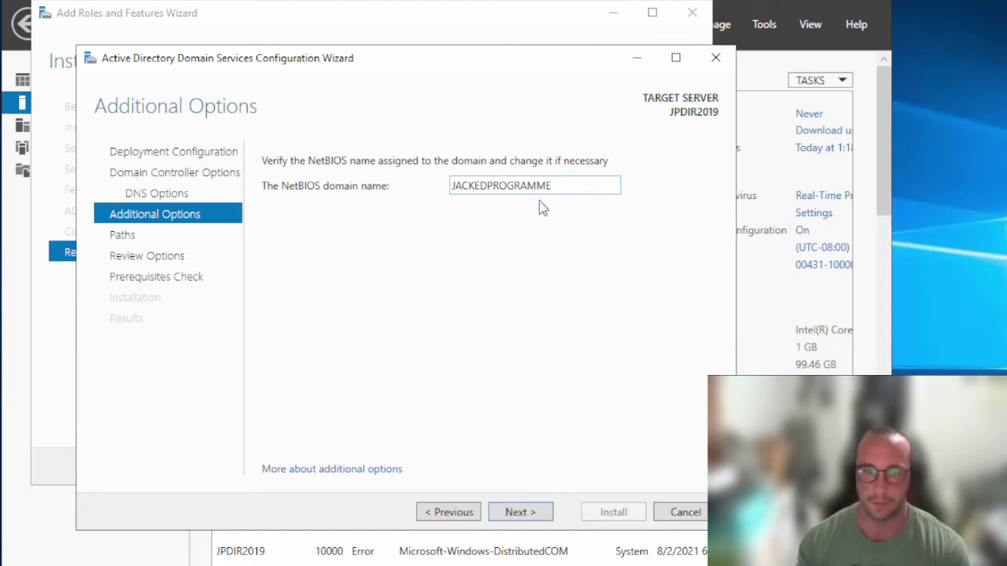
{"action": "double_click", "coordinate": [548, 183]}
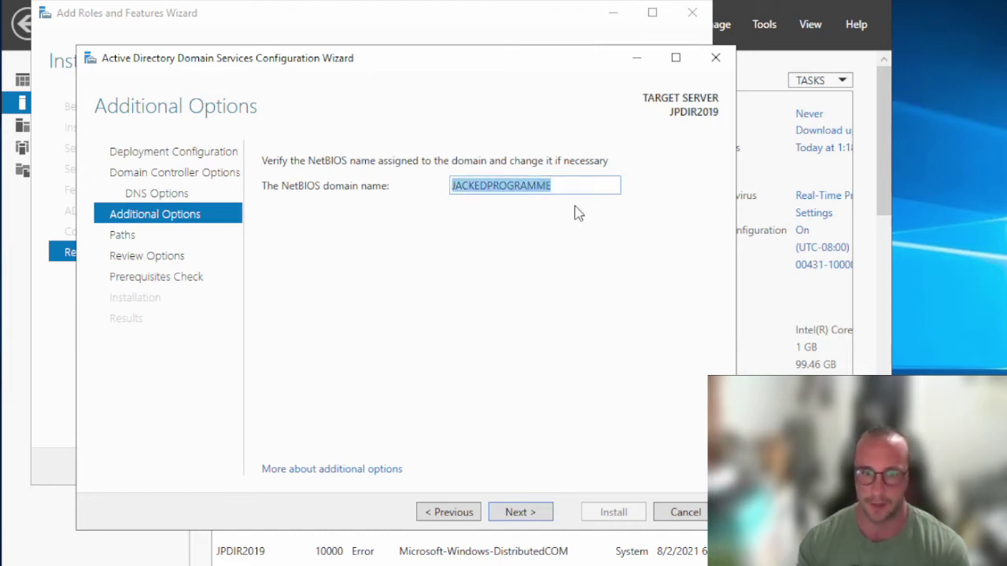
{"action": "left_click", "coordinate": [568, 185]}
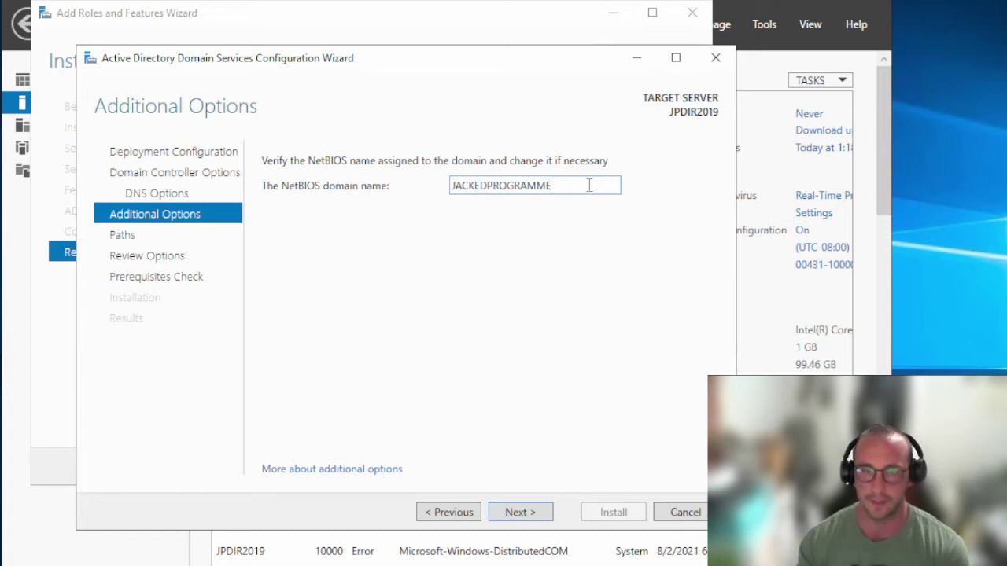
{"action": "left_click", "coordinate": [469, 522]}
Step: Back on Deployment Configuration, change the root domain name to jacked.ca and continue
{"action": "left_click", "coordinate": [466, 521]}
{"action": "left_click", "coordinate": [466, 522]}
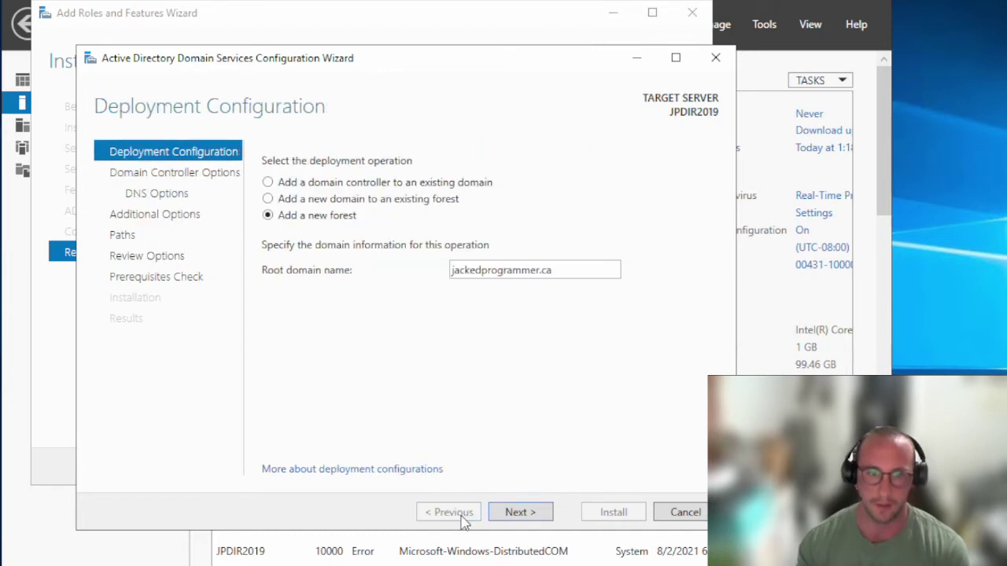
{"action": "double_click", "coordinate": [539, 270]}
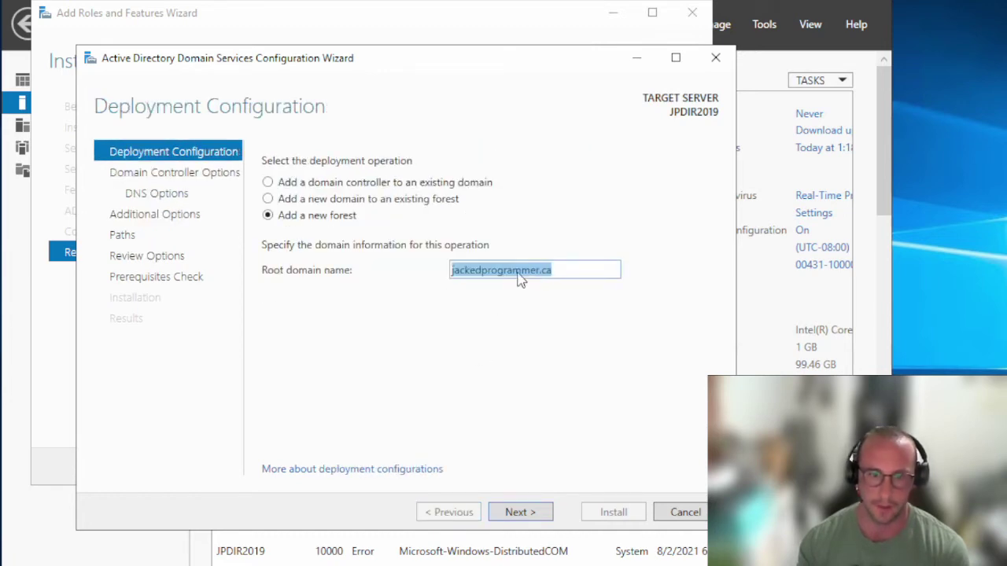
{"action": "key", "text": "Left"}
{"action": "key", "text": "Left"}
{"action": "key", "text": "Left"}
{"action": "key", "text": "Left"}
{"action": "key", "text": "Left"}
{"action": "key", "text": "Left"}
{"action": "key", "text": "Left"}
{"action": "key", "text": "Left"}
{"action": "key", "text": "Left"}
{"action": "key", "text": "Left"}
{"action": "key", "text": "Left"}
{"action": "key", "text": "Left"}
{"action": "key", "text": "BackSpace"}
{"action": "key", "text": "BackSpace"}
{"action": "key", "text": "BackSpace"}
{"action": "key", "text": "BackSpace"}
{"action": "key", "text": "BackSpace"}
{"action": "key", "text": "BackSpace"}
{"action": "key", "text": "BackSpace"}
{"action": "key", "text": "BackSpace"}
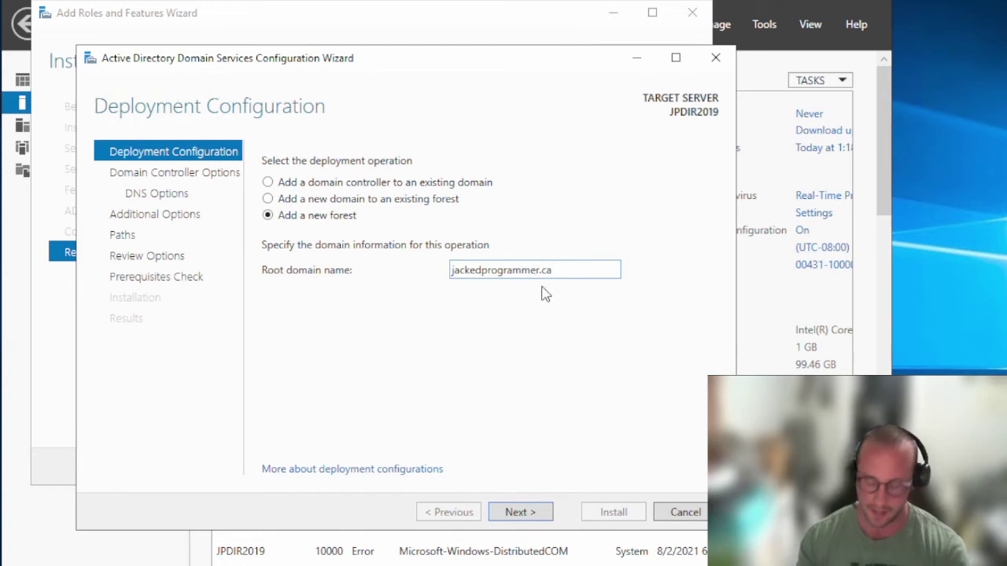
{"action": "key", "text": "BackSpace"}
{"action": "key", "text": "BackSpace"}
{"action": "key", "text": "BackSpace"}
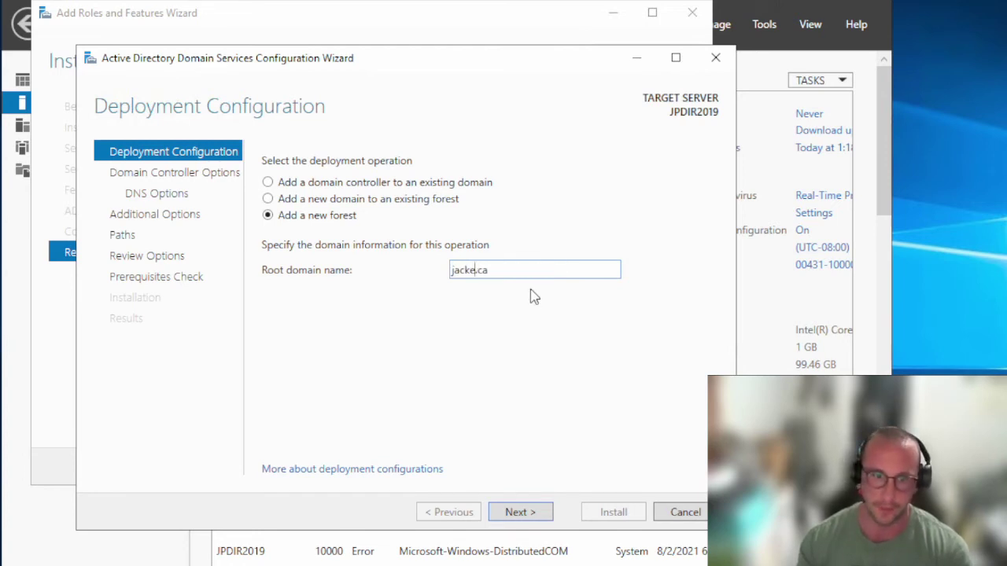
{"action": "type", "text": "d"}
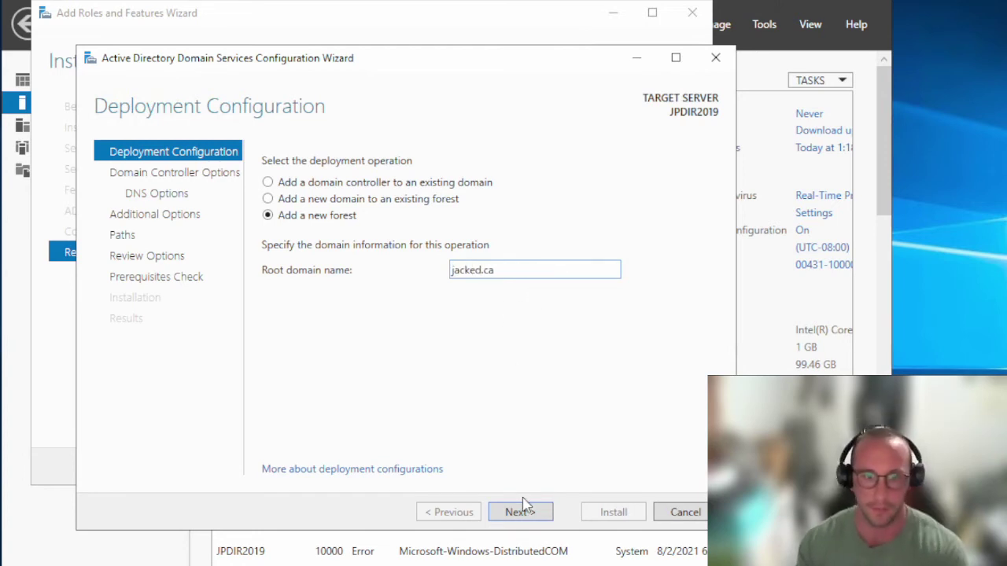
{"action": "left_click", "coordinate": [540, 515]}
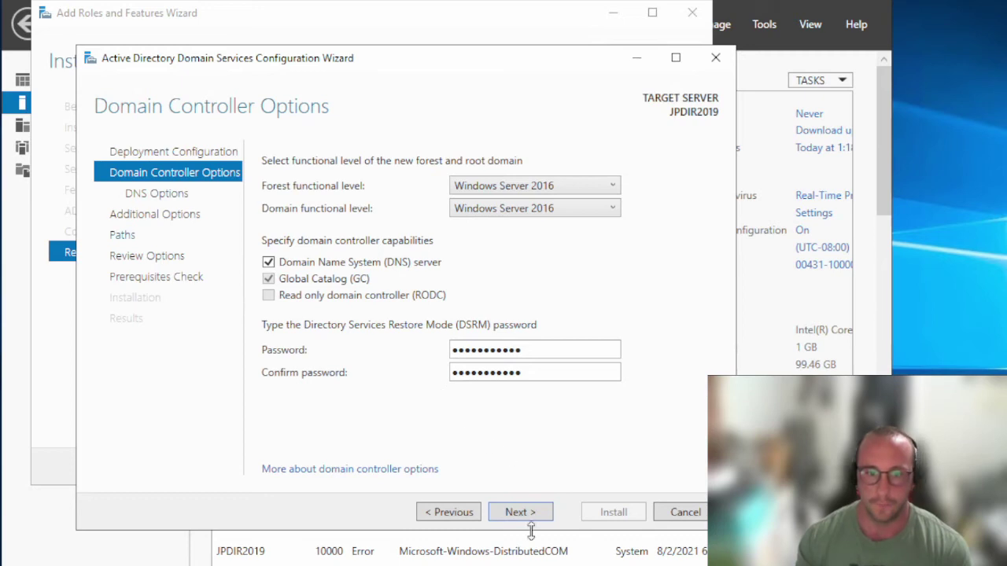
Step: Accept DNS options, NetBIOS name JACKED and default C:\Windows folder paths, then scroll the review summary
{"action": "left_click", "coordinate": [528, 514]}
{"action": "left_click", "coordinate": [531, 512]}
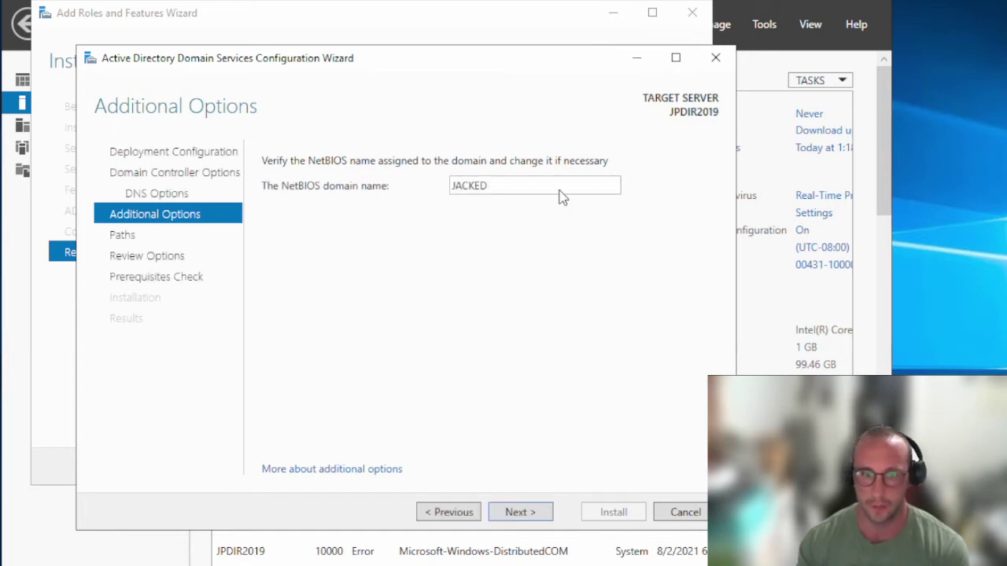
{"action": "left_click", "coordinate": [534, 512]}
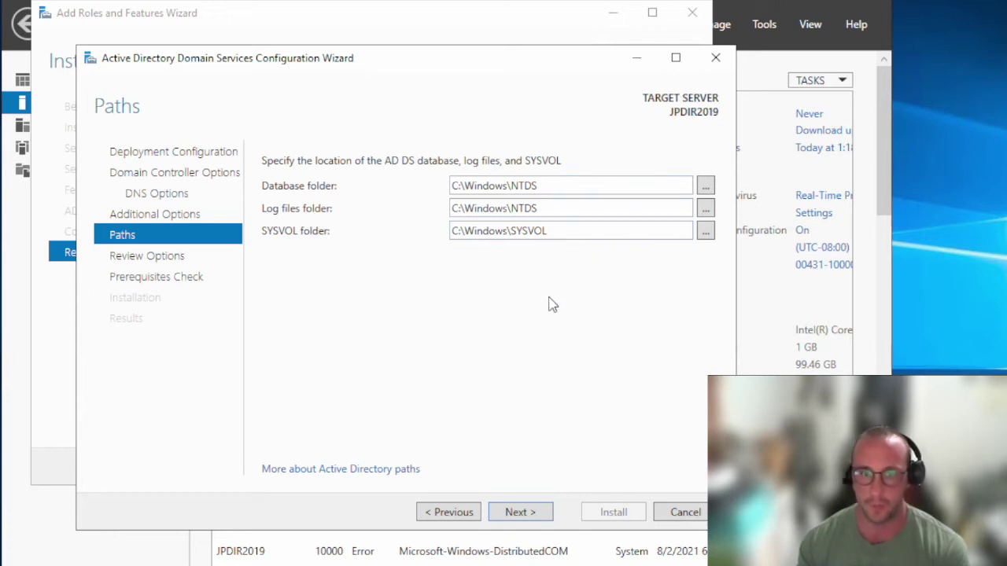
{"action": "left_click", "coordinate": [514, 515]}
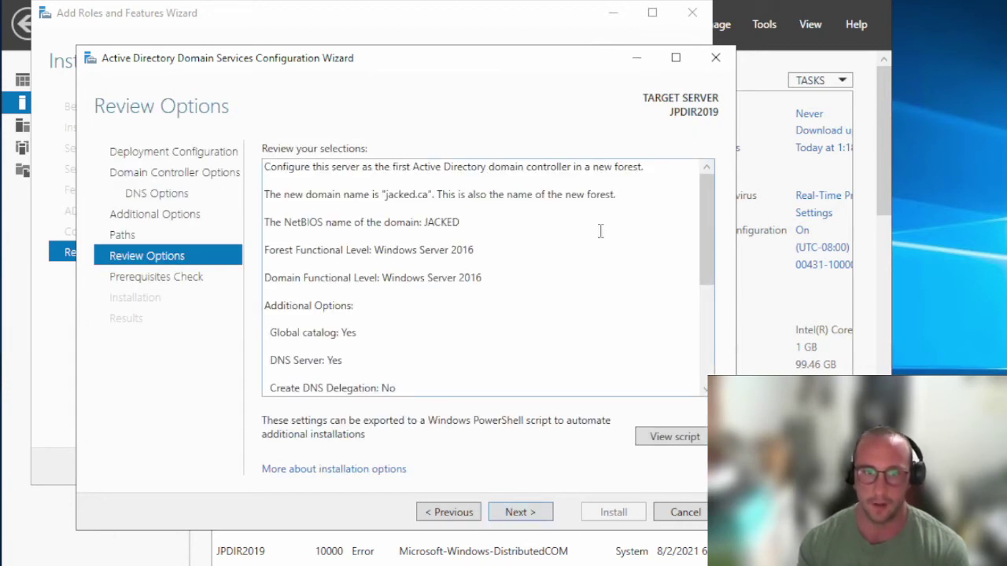
{"action": "scroll", "coordinate": [599, 239], "scroll_direction": "down", "scroll_amount": 3}
{"action": "scroll", "coordinate": [600, 252], "scroll_direction": "down", "scroll_amount": 3}
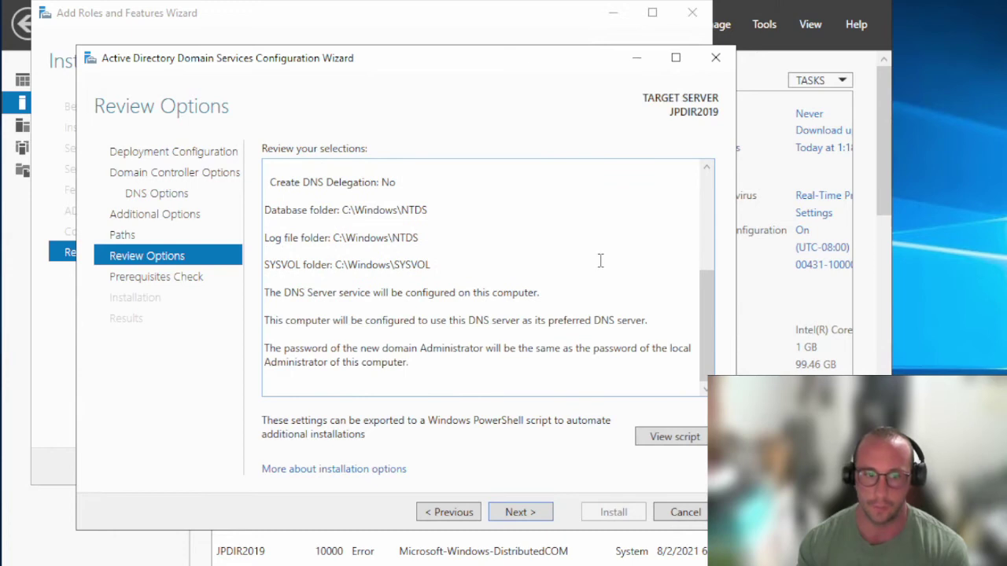
{"action": "scroll", "coordinate": [600, 263], "scroll_direction": "up", "scroll_amount": 7}
{"action": "scroll", "coordinate": [598, 274], "scroll_direction": "down", "scroll_amount": 7}
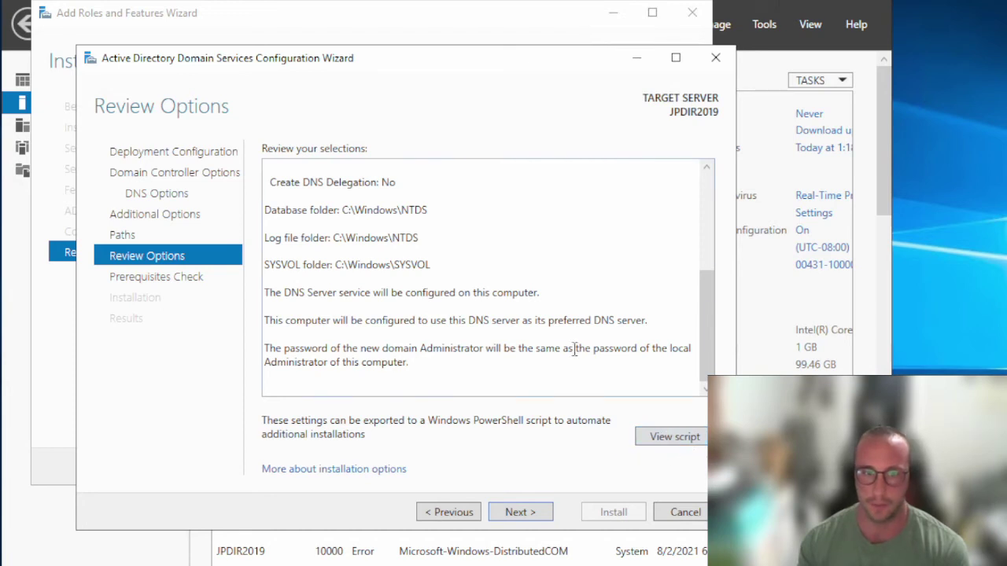
{"action": "left_click", "coordinate": [675, 439]}
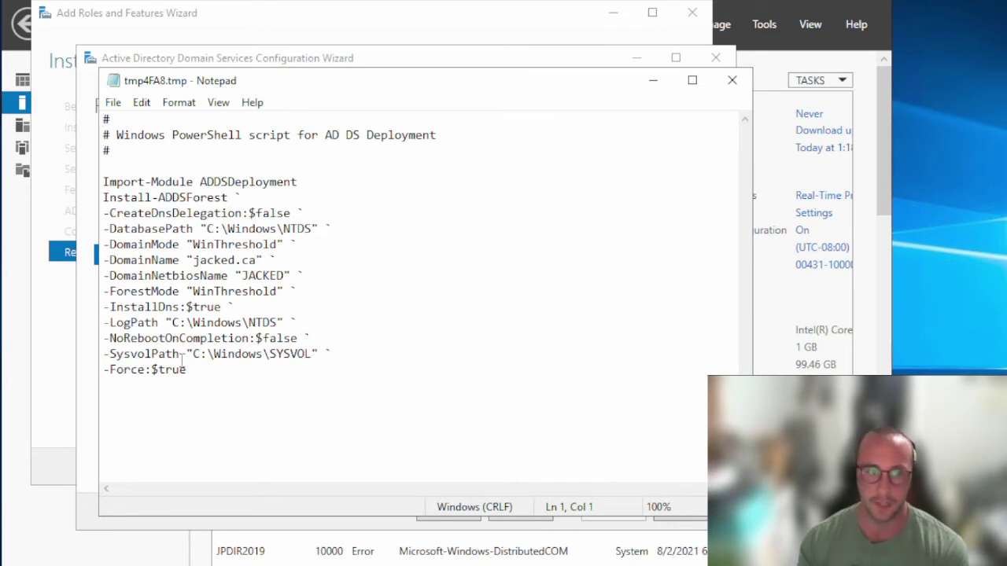
{"action": "left_click_drag", "start_coordinate": [194, 376], "coordinate": [81, 118]}
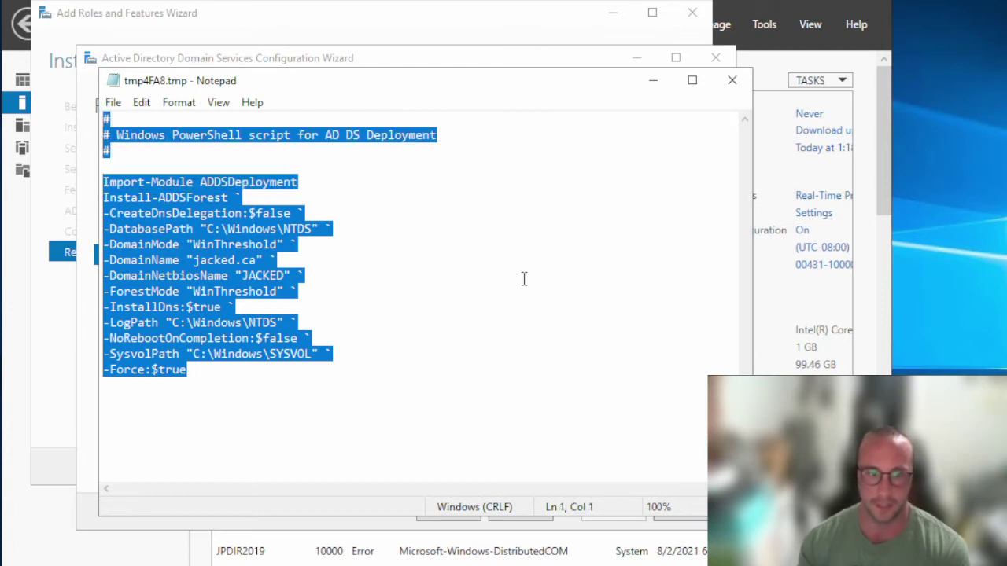
{"action": "left_click", "coordinate": [488, 261]}
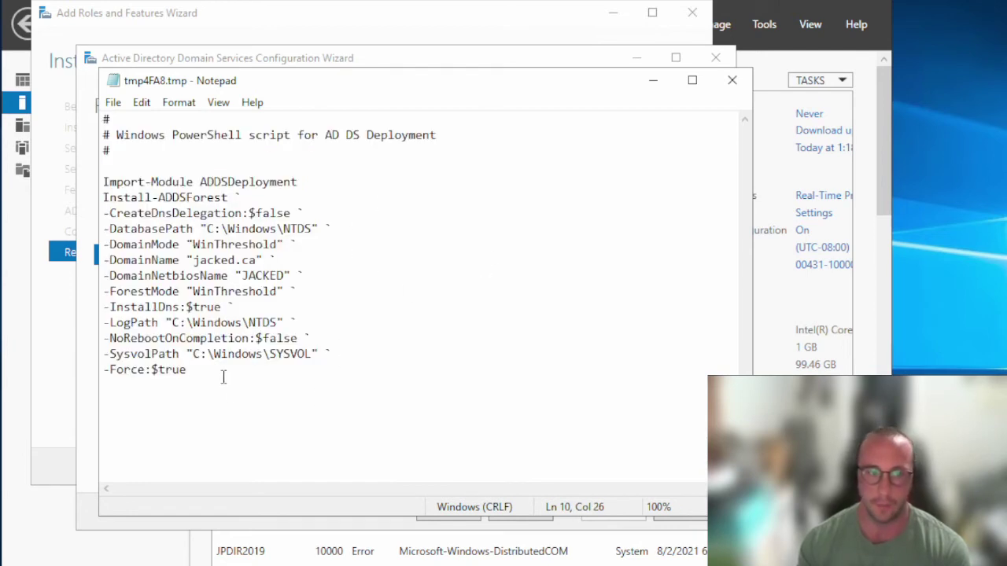
{"action": "left_click_drag", "start_coordinate": [223, 376], "coordinate": [104, 119]}
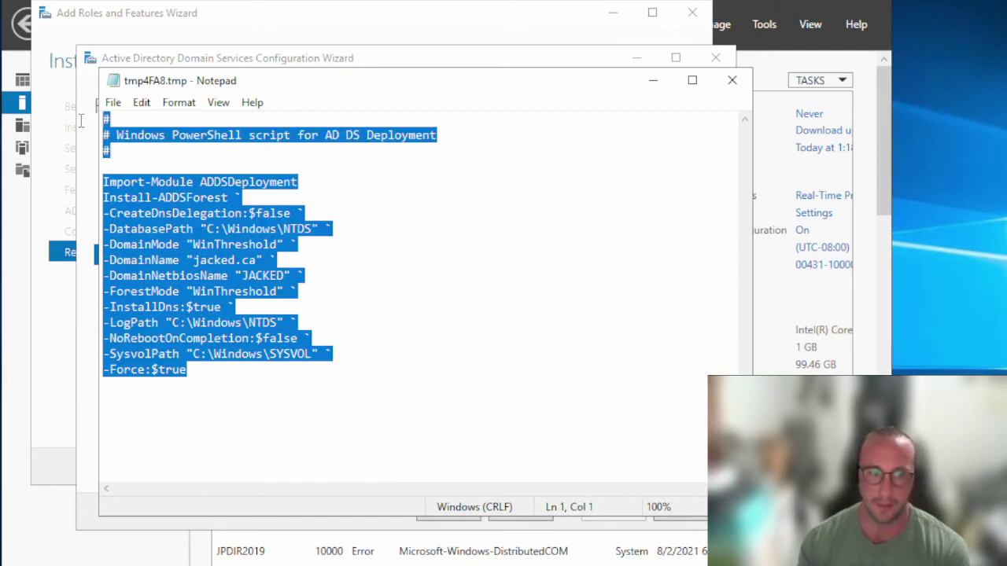
{"action": "left_click", "coordinate": [527, 263]}
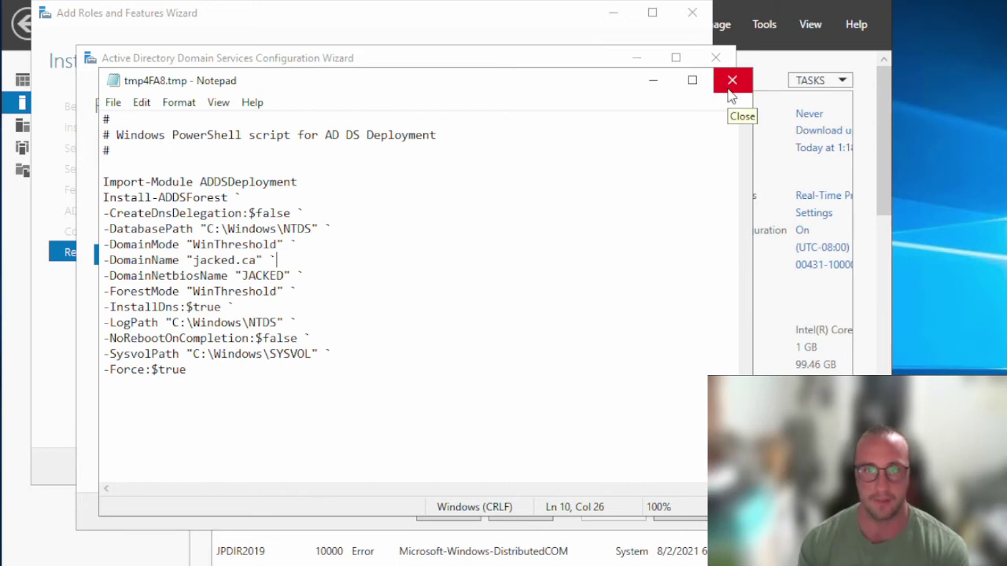
{"action": "left_click", "coordinate": [510, 170]}
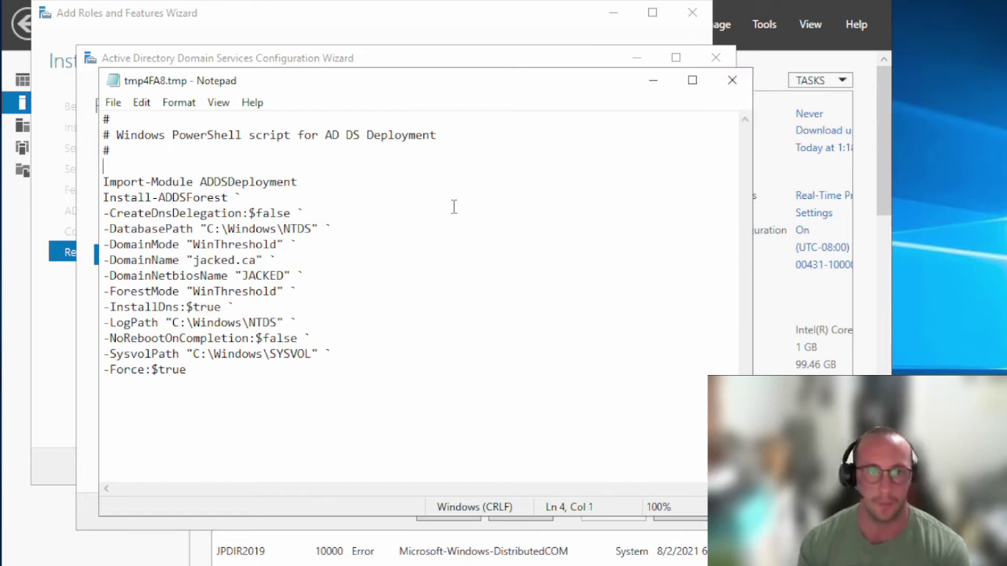
{"action": "left_click_drag", "start_coordinate": [315, 375], "coordinate": [268, 135]}
{"action": "left_click", "coordinate": [454, 193]}
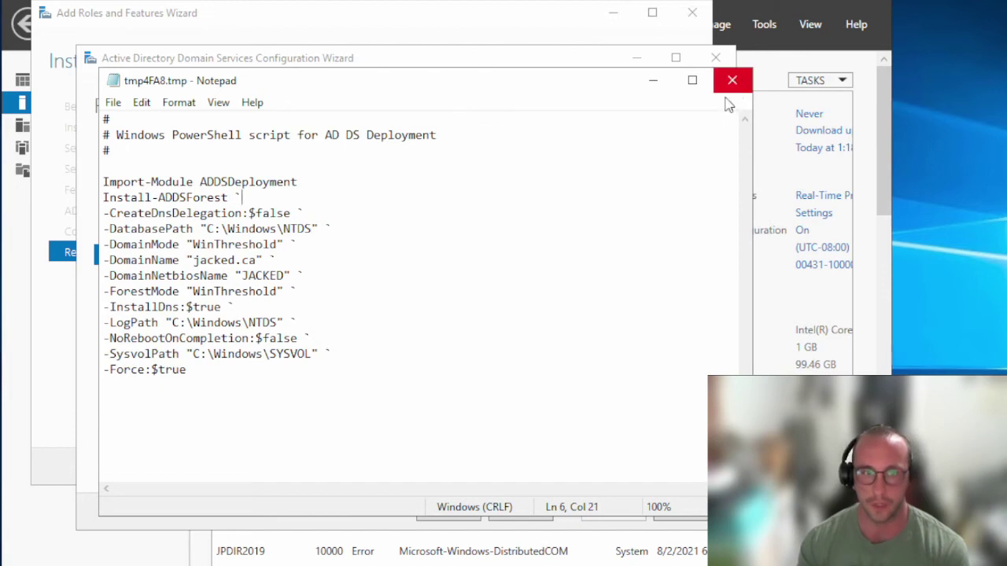
{"action": "left_click_drag", "start_coordinate": [263, 389], "coordinate": [99, 92]}
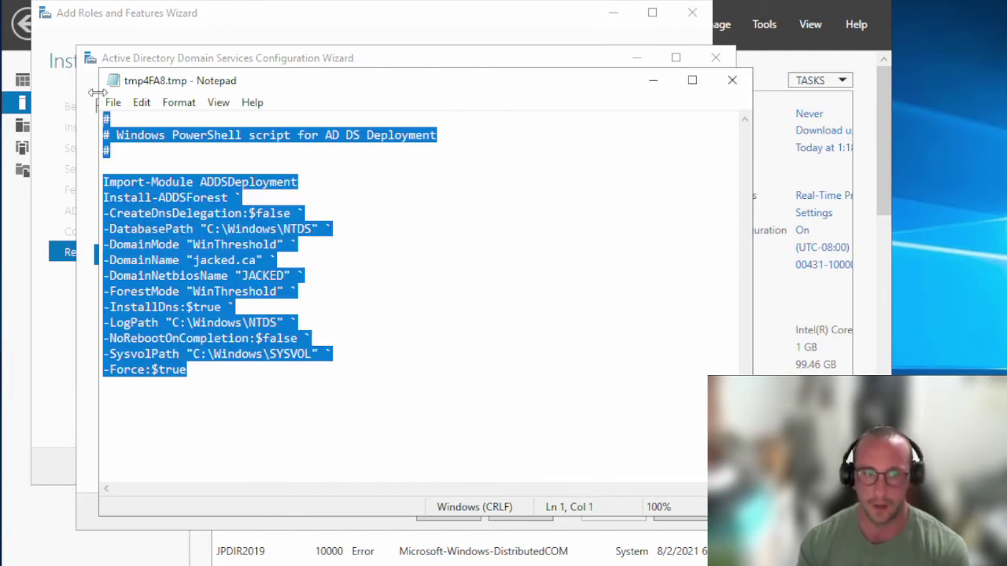
{"action": "left_click", "coordinate": [492, 277]}
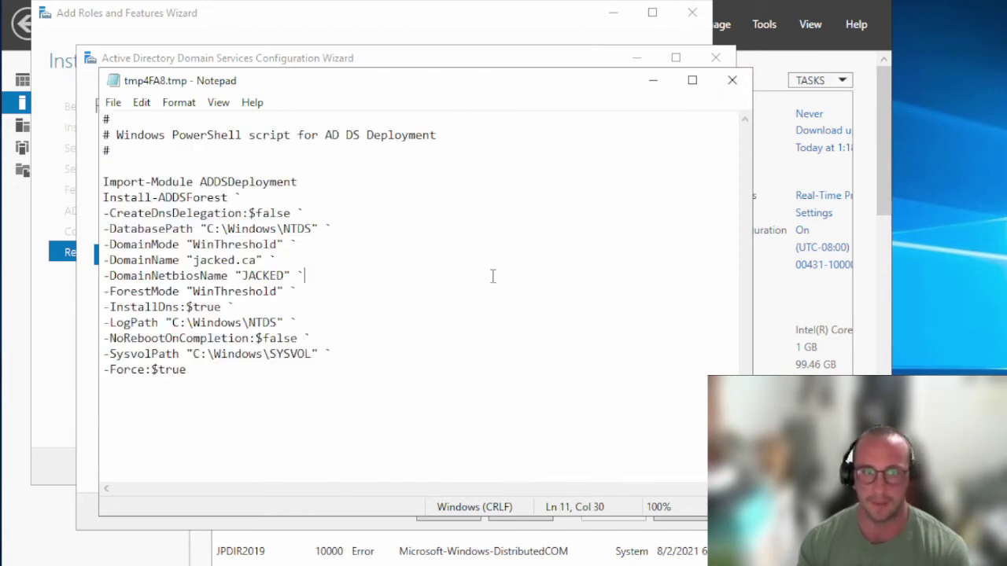
{"action": "left_click", "coordinate": [732, 87]}
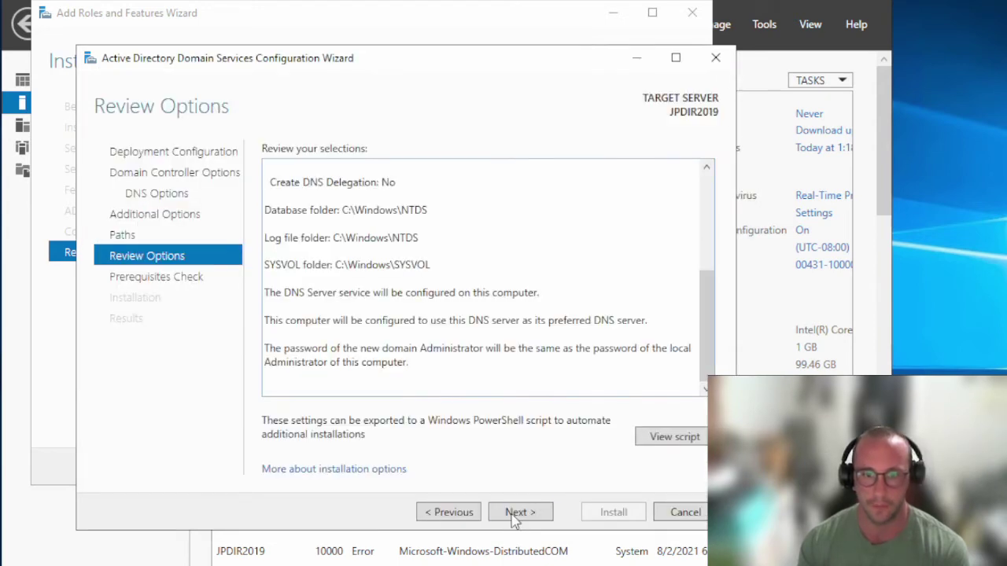
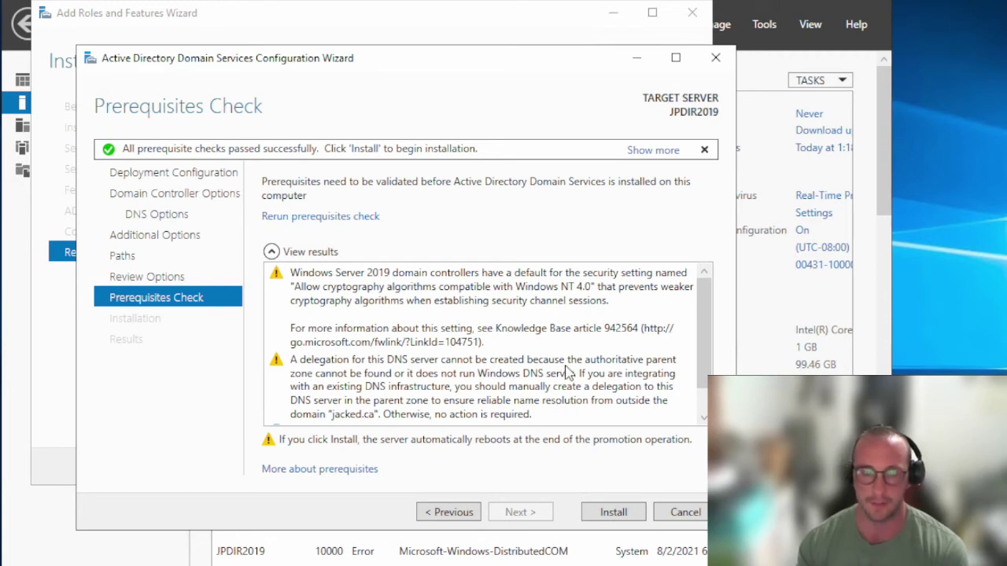
Step: Review the AD DS prerequisite check warnings and start the domain controller installation
{"action": "scroll", "coordinate": [568, 372], "scroll_direction": "down", "scroll_amount": 1}
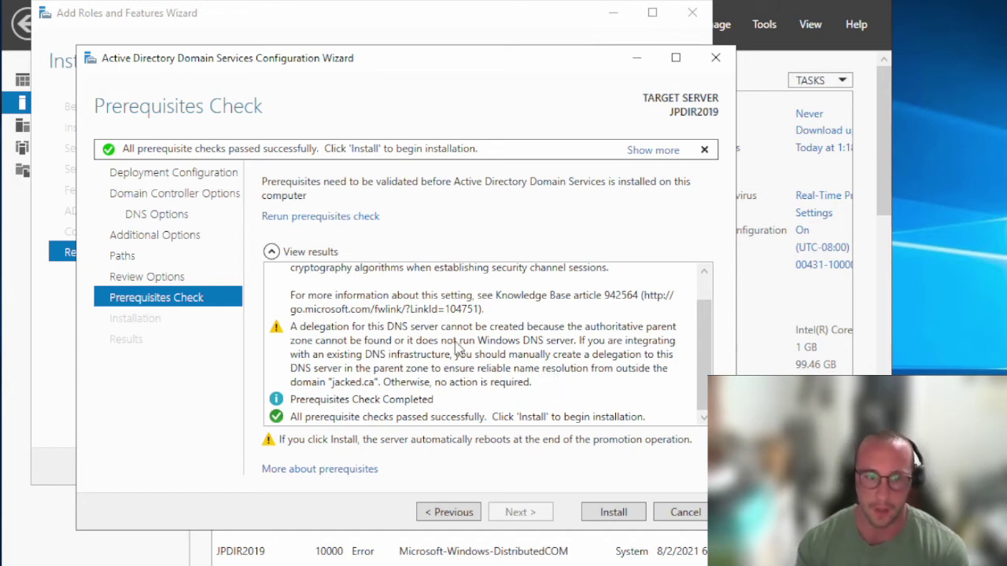
{"action": "scroll", "coordinate": [455, 348], "scroll_direction": "up", "scroll_amount": 1}
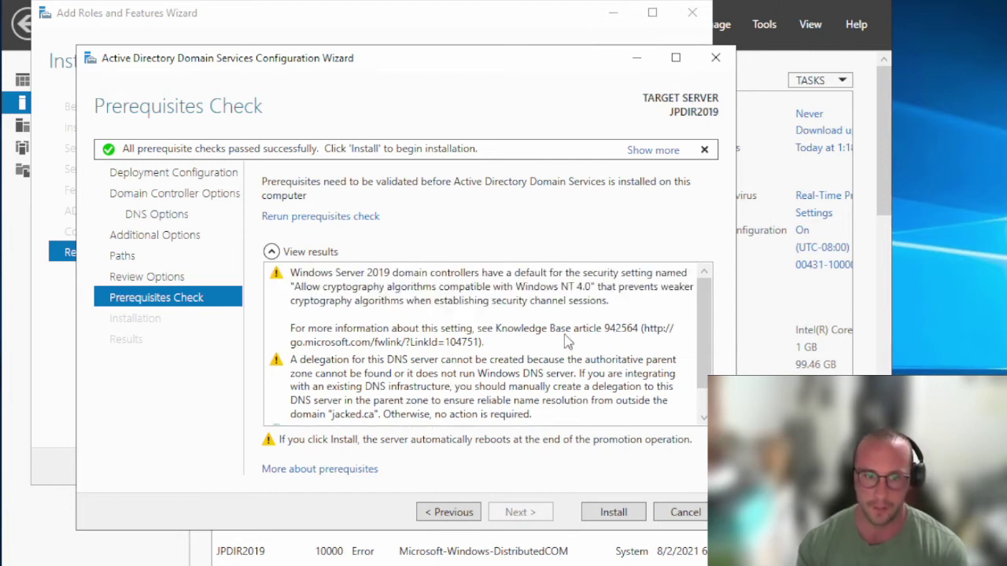
{"action": "scroll", "coordinate": [599, 390], "scroll_direction": "down", "scroll_amount": 1}
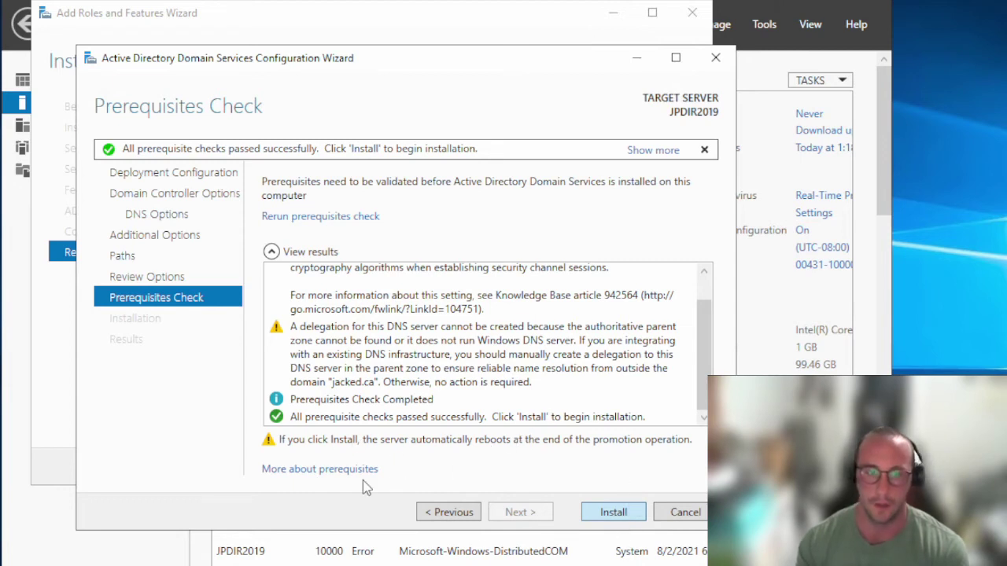
{"action": "left_click", "coordinate": [632, 517]}
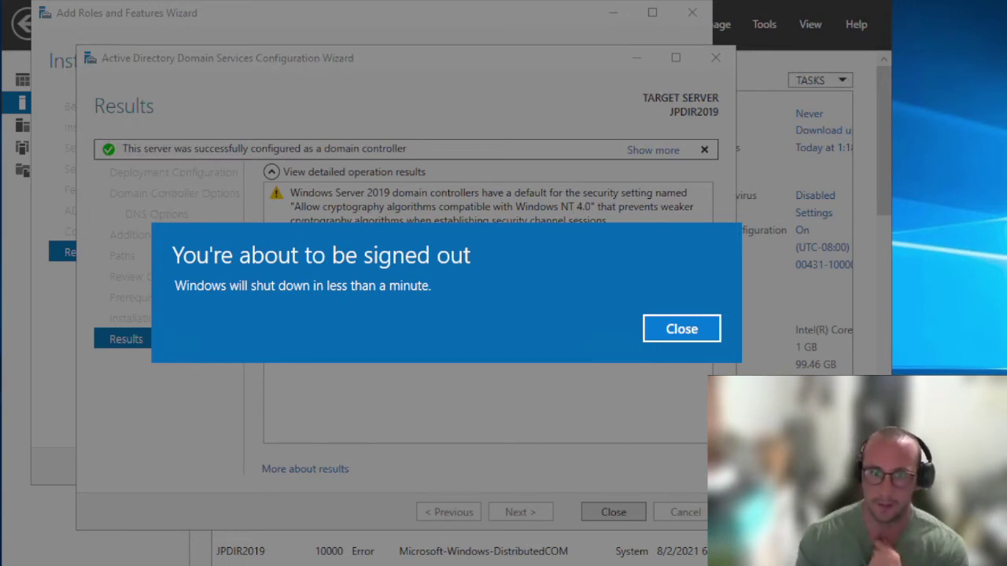
Step: Dismiss the 'You're about to be signed out' notice and close the wizard's Results page
{"action": "left_click", "coordinate": [685, 329]}
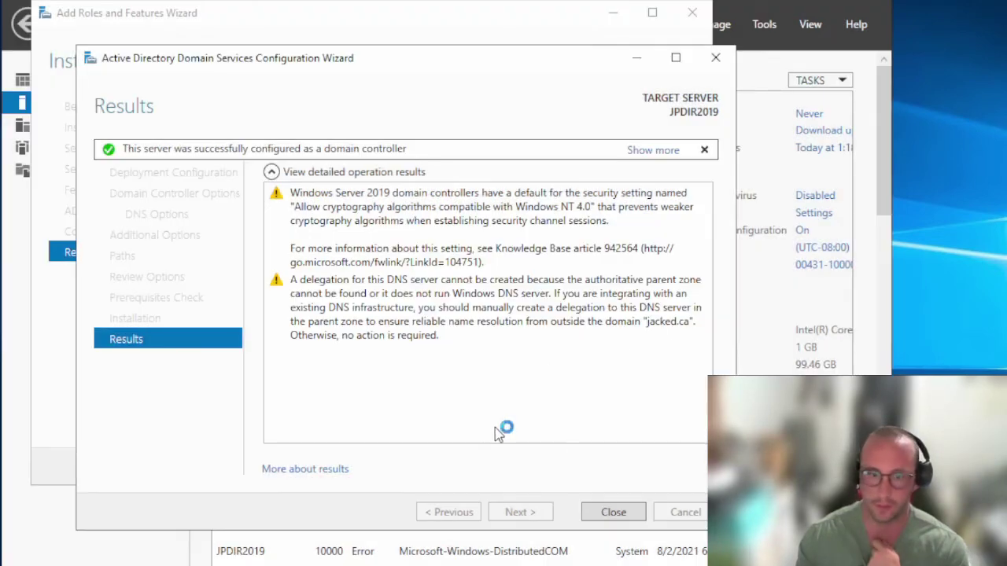
{"action": "left_click", "coordinate": [621, 511]}
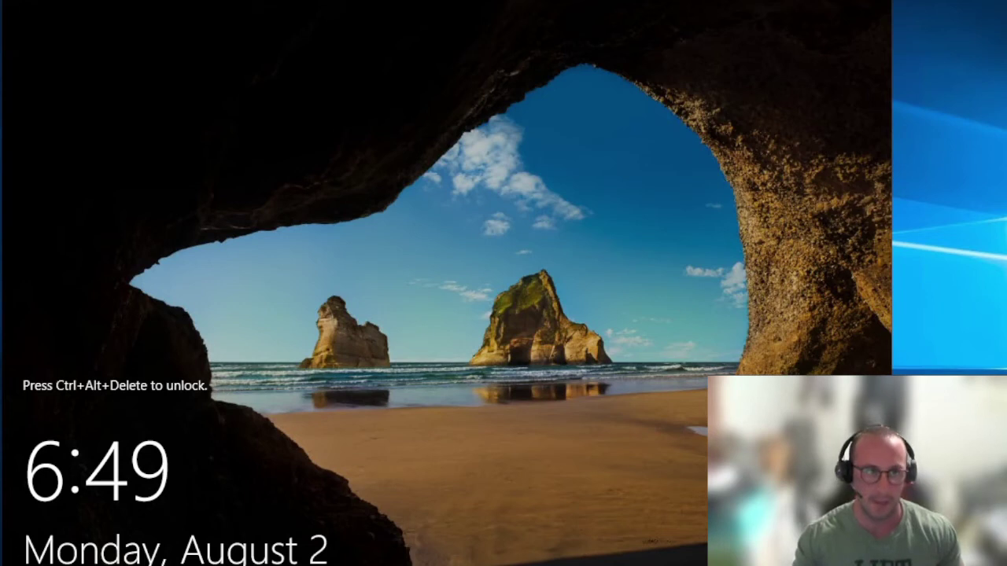
Step: Send Ctrl+Alt+Delete from the VM Action menu and sign in with the Administrator password
{"action": "key", "text": "alt+a"}
{"action": "key", "text": "Return"}
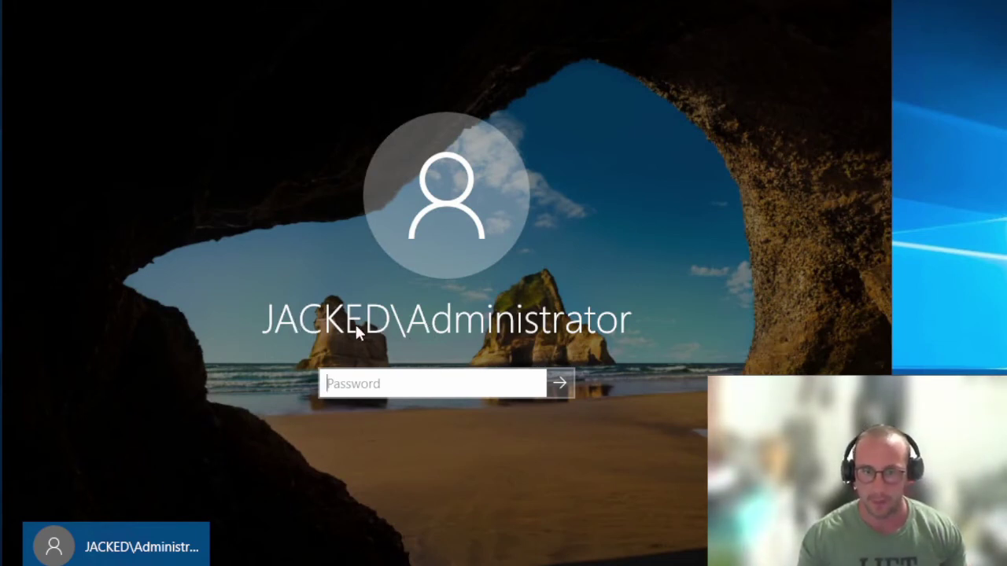
{"action": "type", "text": "••"}
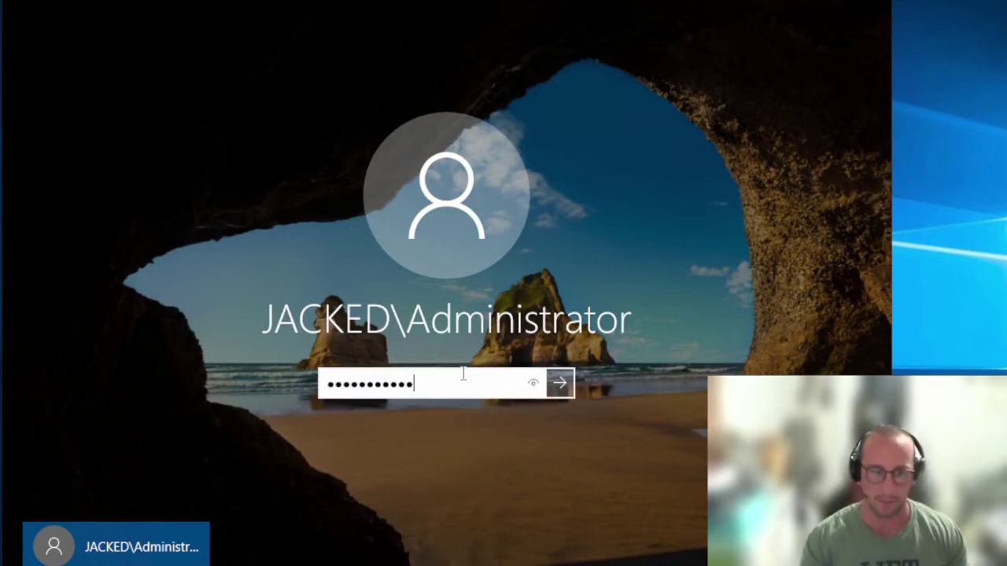
{"action": "type", "text": "••••••••••"}
{"action": "key", "text": "Return"}
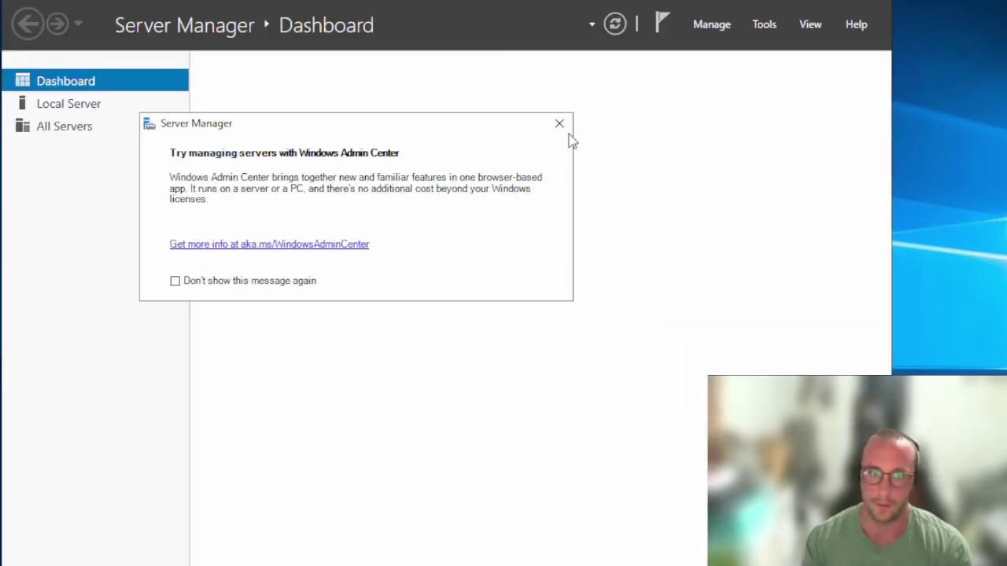
Step: Close the Windows Admin Center pop-up and launch Active Directory Users and Computers from Tools
{"action": "left_click", "coordinate": [559, 125]}
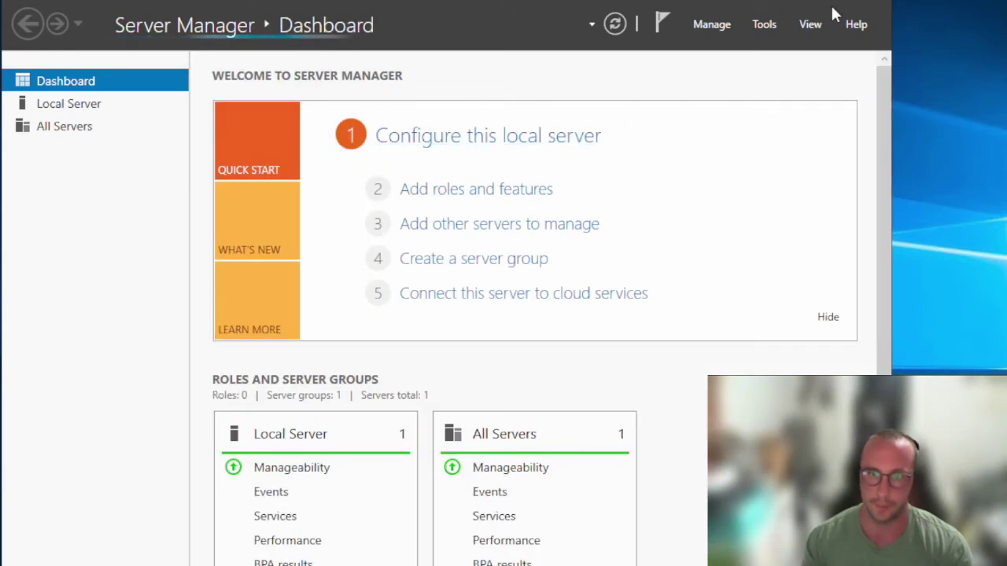
{"action": "left_click", "coordinate": [769, 28]}
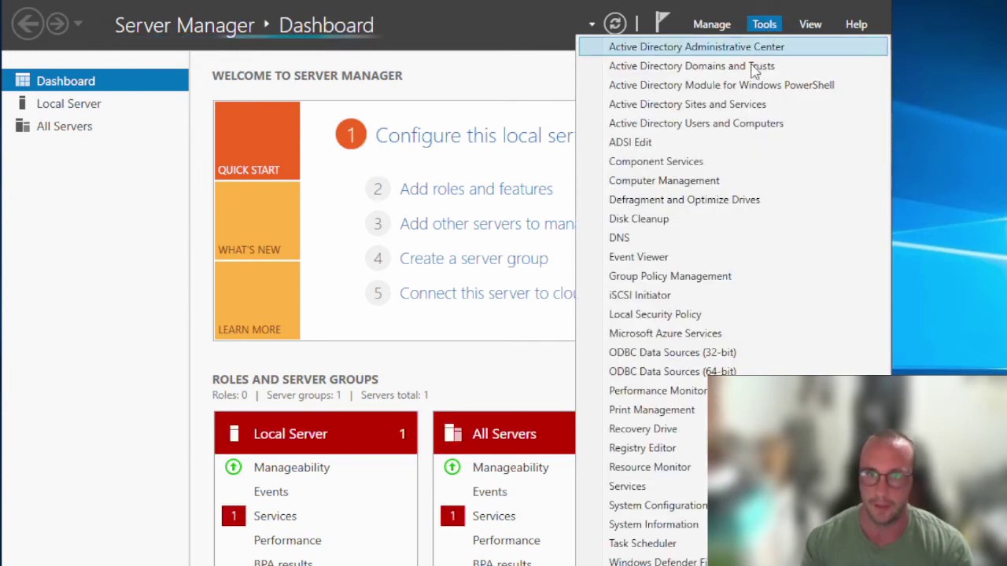
{"action": "left_click", "coordinate": [770, 128]}
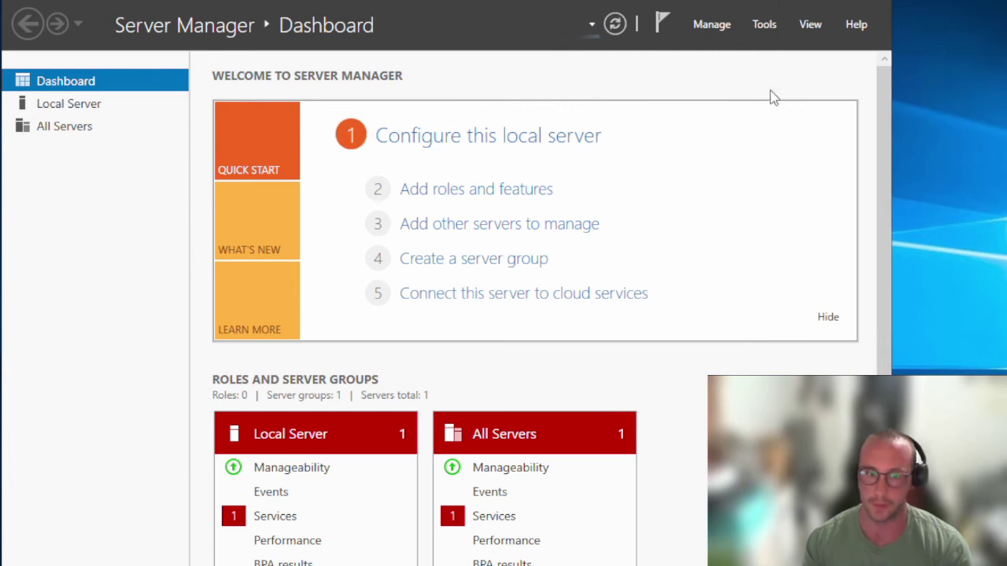
{"action": "left_click", "coordinate": [764, 24]}
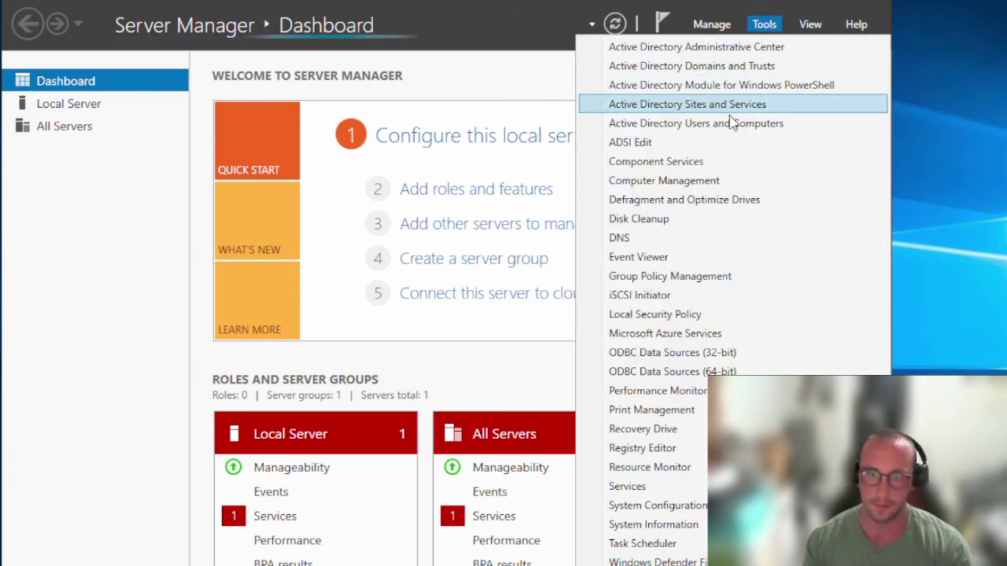
{"action": "left_click", "coordinate": [685, 126]}
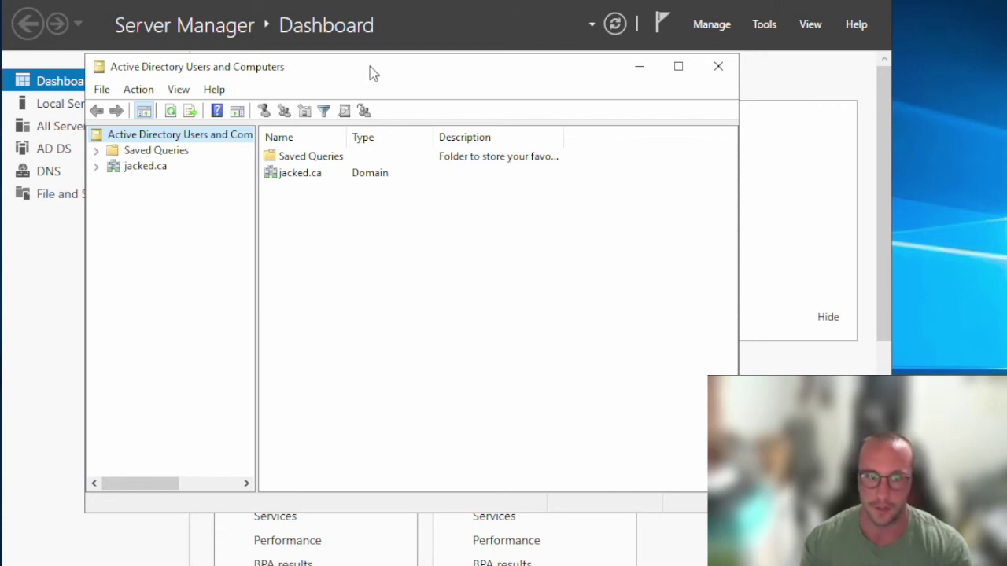
Step: Expand jacked.ca, look through Managed Service Accounts and Builtin, then view the Users container's accounts
{"action": "left_click_drag", "start_coordinate": [379, 78], "coordinate": [406, 69]}
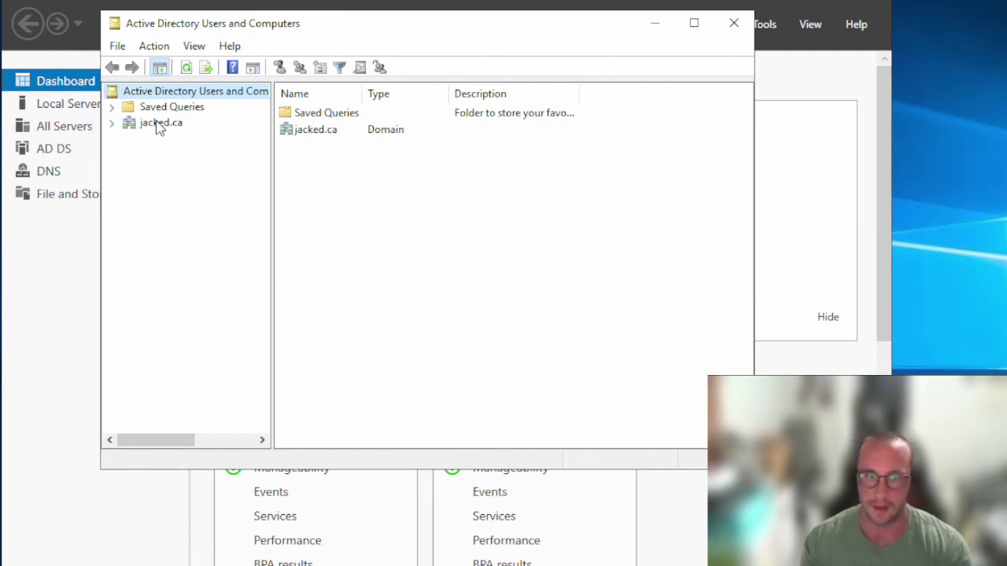
{"action": "double_click", "coordinate": [305, 129]}
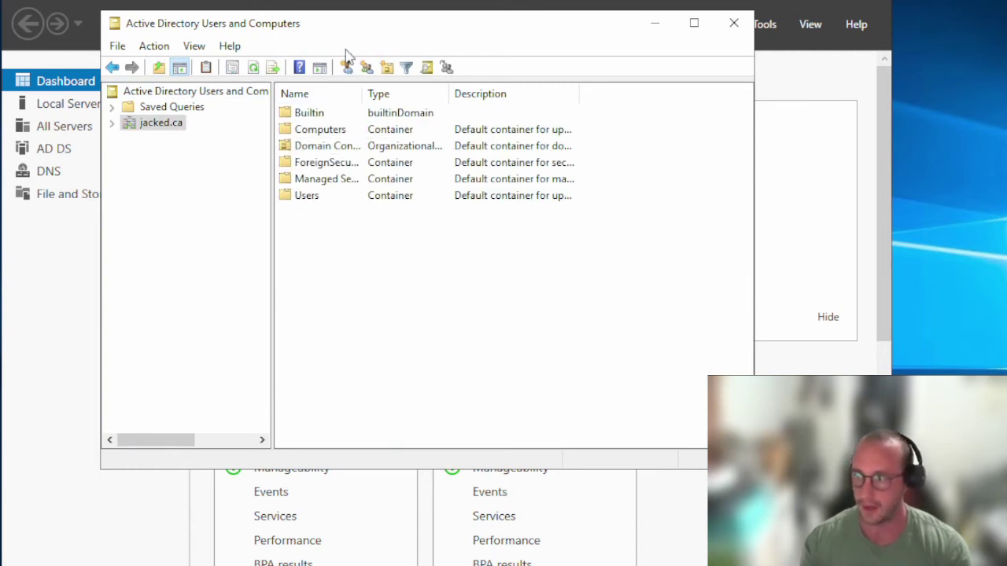
{"action": "left_click_drag", "start_coordinate": [391, 35], "coordinate": [392, 68]}
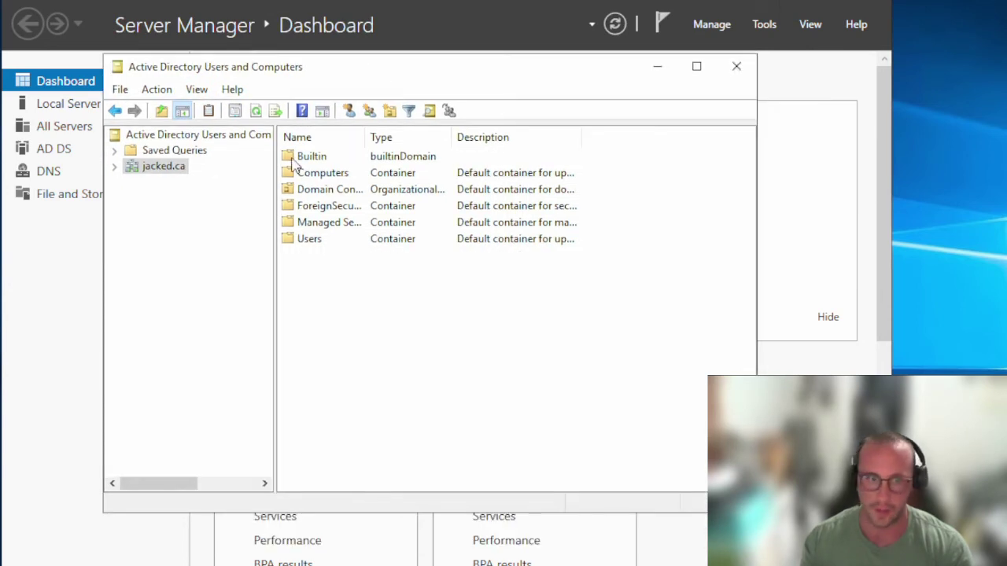
{"action": "double_click", "coordinate": [318, 225]}
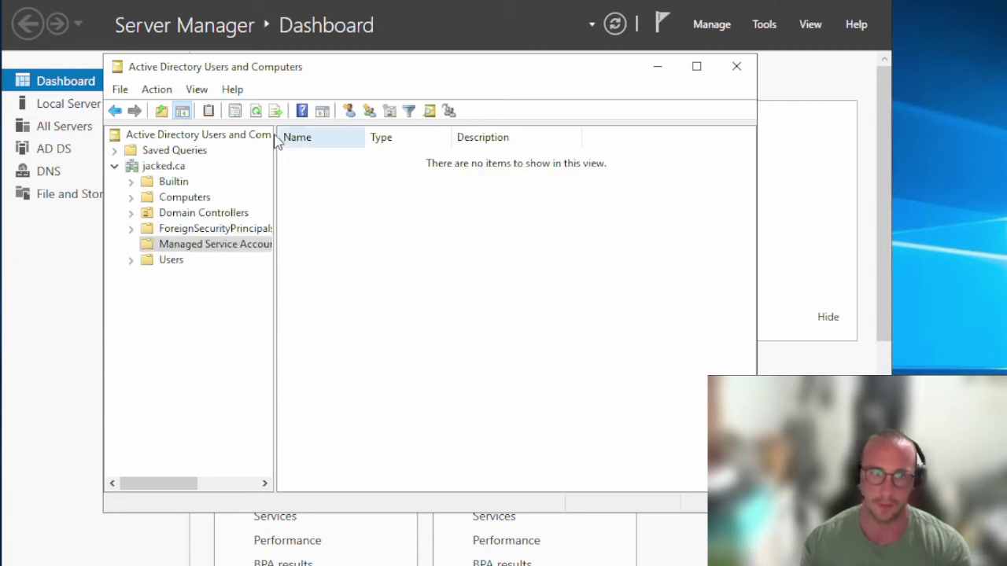
{"action": "left_click", "coordinate": [164, 187]}
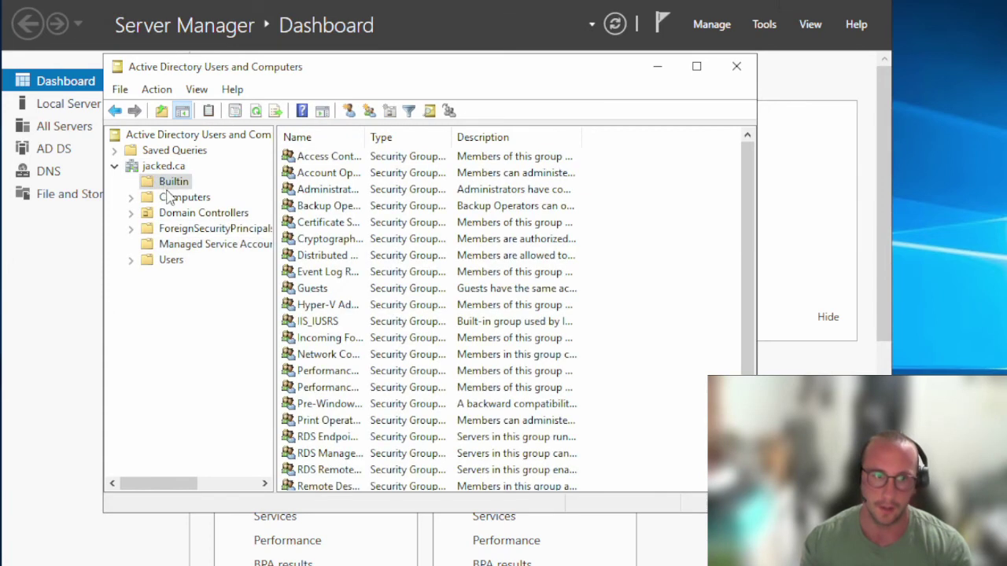
{"action": "scroll", "coordinate": [427, 252], "scroll_direction": "down", "scroll_amount": 3}
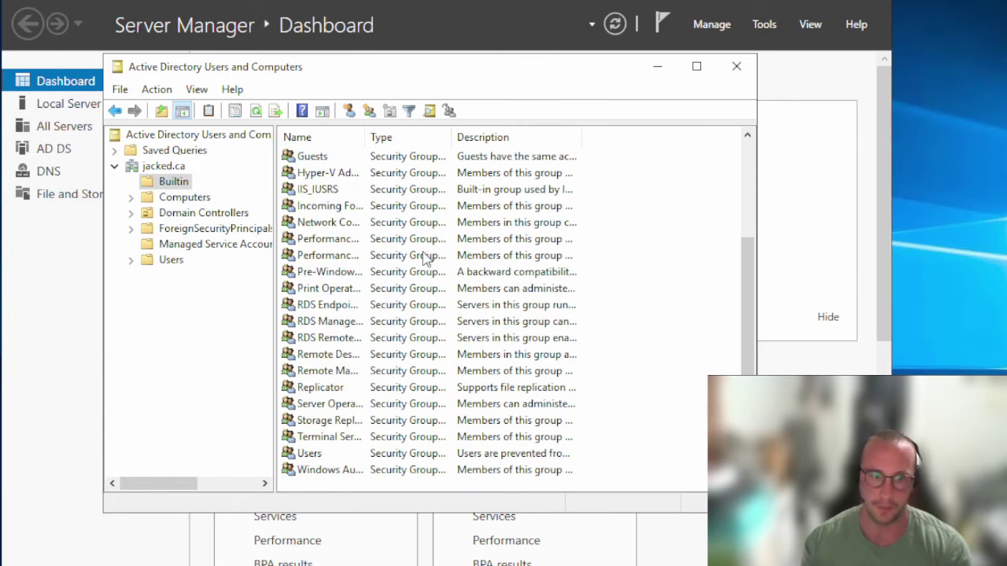
{"action": "scroll", "coordinate": [427, 256], "scroll_direction": "up", "scroll_amount": 3}
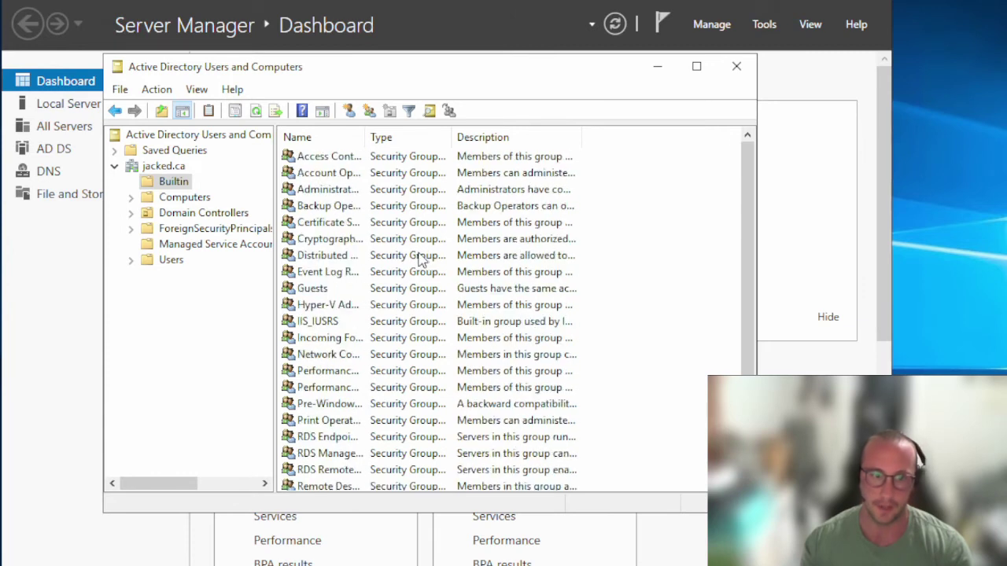
{"action": "left_click", "coordinate": [171, 260]}
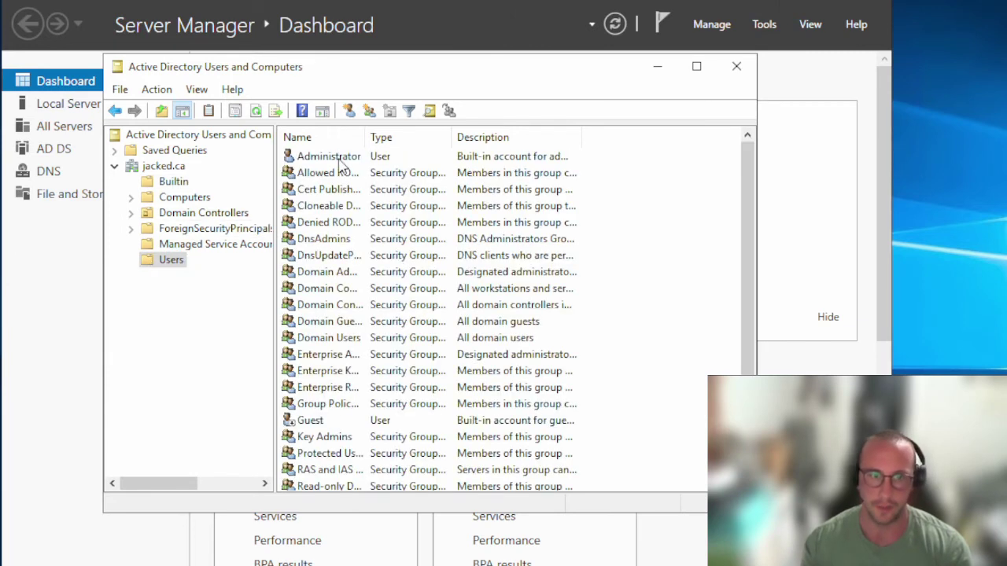
{"action": "scroll", "coordinate": [340, 163], "scroll_direction": "down", "scroll_amount": 1}
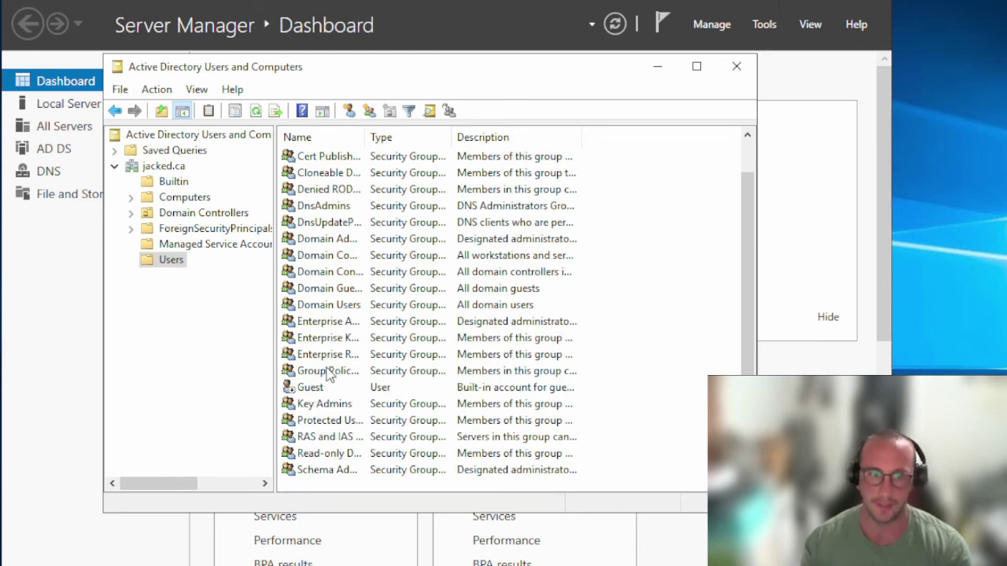
{"action": "scroll", "coordinate": [327, 374], "scroll_direction": "up", "scroll_amount": 1}
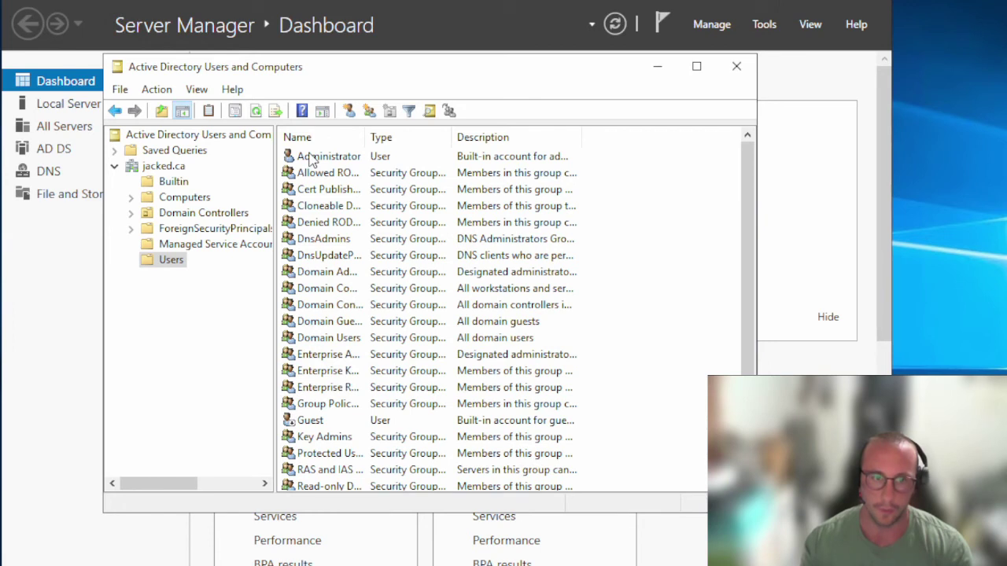
Step: Start a new user named Jacked Admin with logon name jackedadmin
{"action": "left_click", "coordinate": [349, 112]}
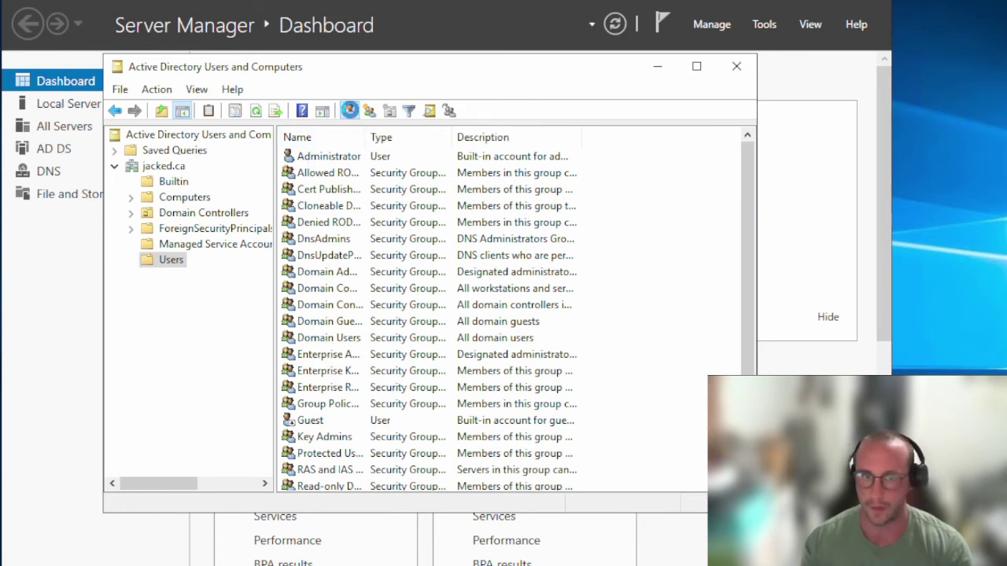
{"action": "type", "text": "Jacked "}
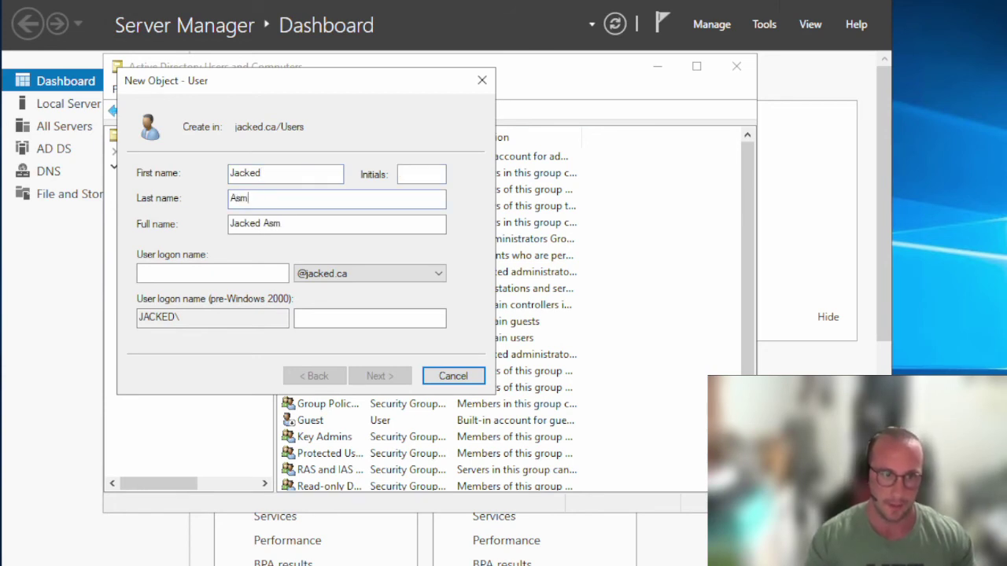
{"action": "type", "text": "Admin"}
{"action": "key", "text": "Tab"}
{"action": "key", "text": "Tab"}
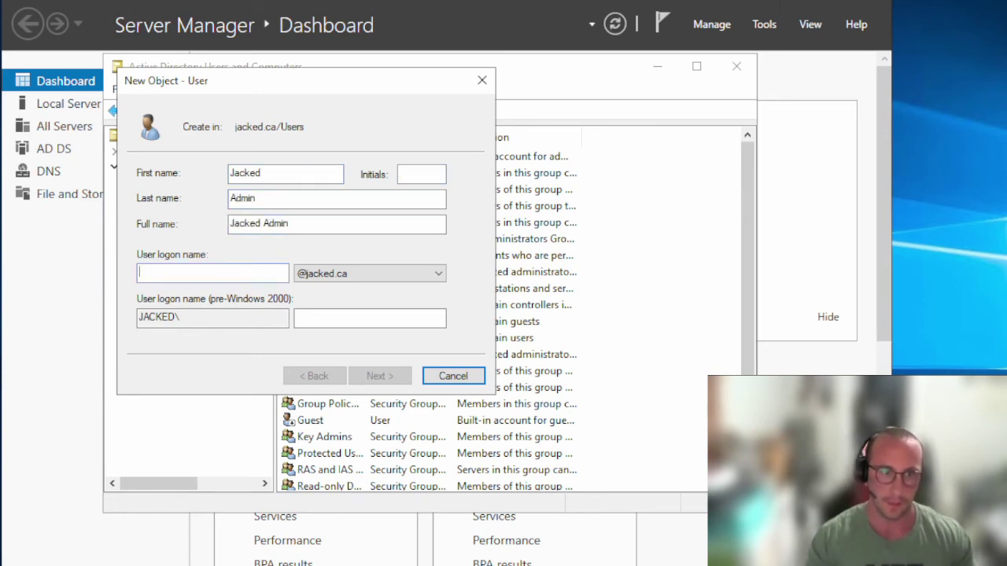
{"action": "type", "text": "jack"}
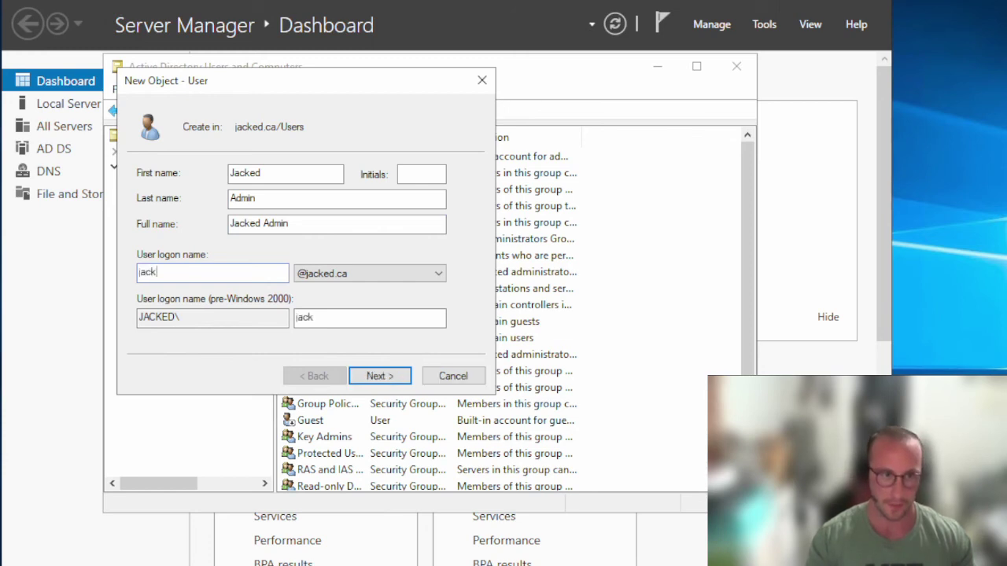
{"action": "type", "text": "edadmin"}
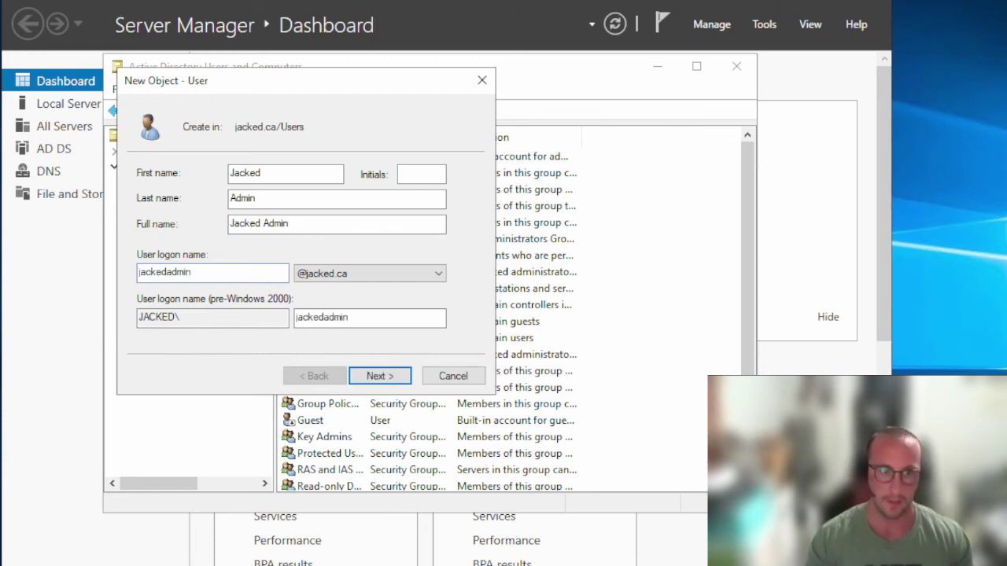
{"action": "key", "text": "Return"}
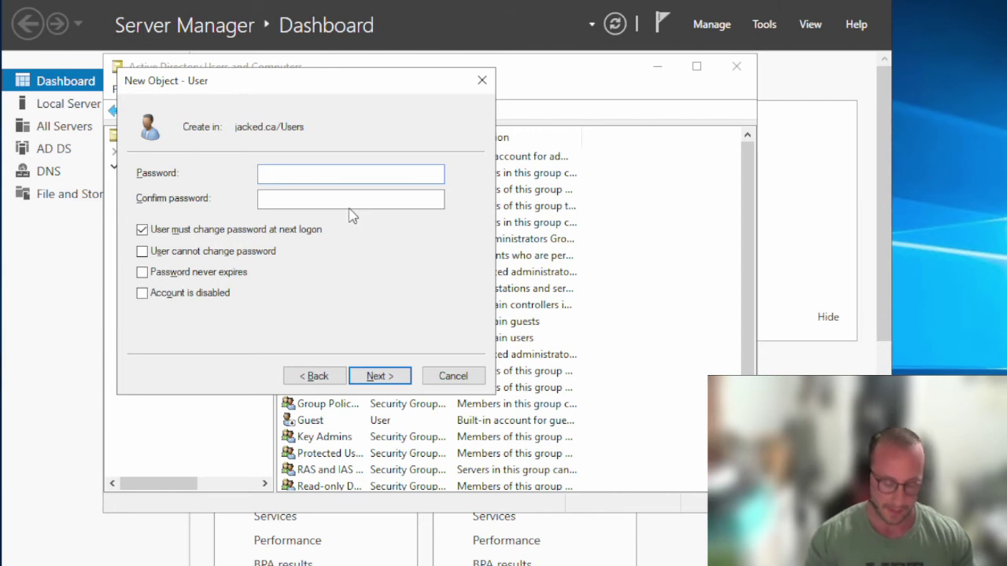
Step: Set the password as user-unchangeable and never expiring, then finish creating the account
{"action": "type", "text": "••"}
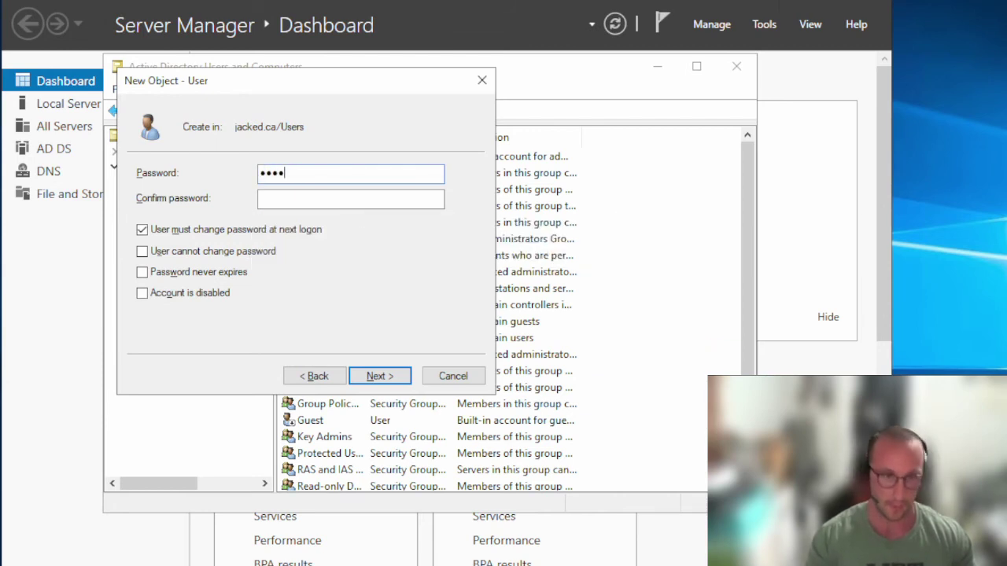
{"action": "key", "text": "Caps_Lock"}
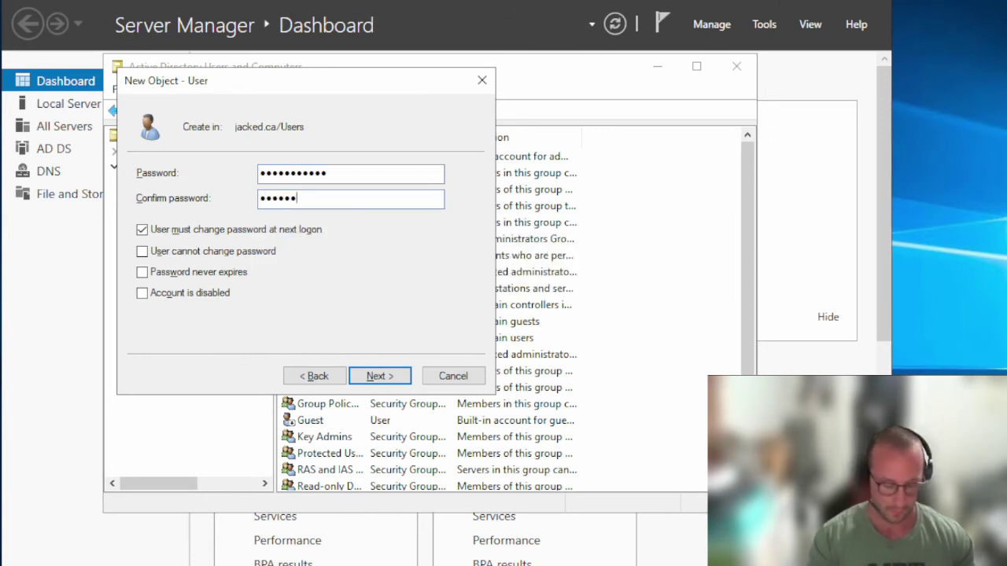
{"action": "left_click", "coordinate": [156, 230]}
{"action": "left_click", "coordinate": [167, 253]}
{"action": "left_click", "coordinate": [149, 275]}
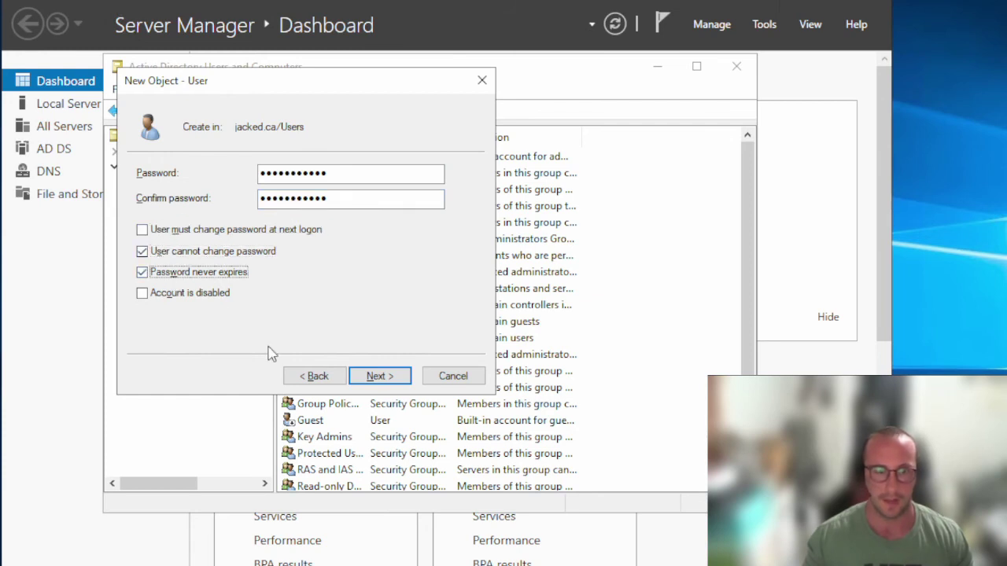
{"action": "left_click", "coordinate": [378, 379]}
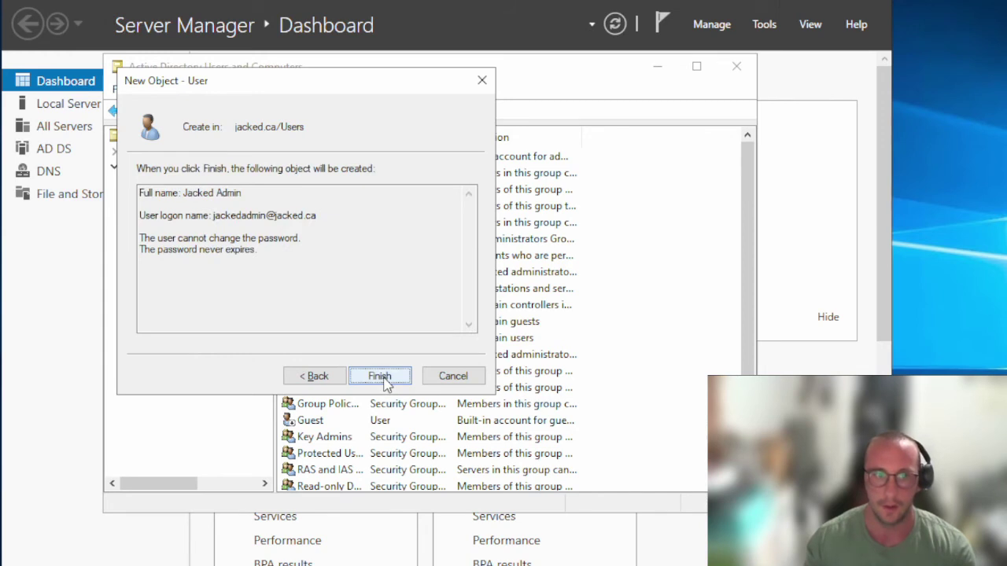
{"action": "left_click", "coordinate": [380, 377]}
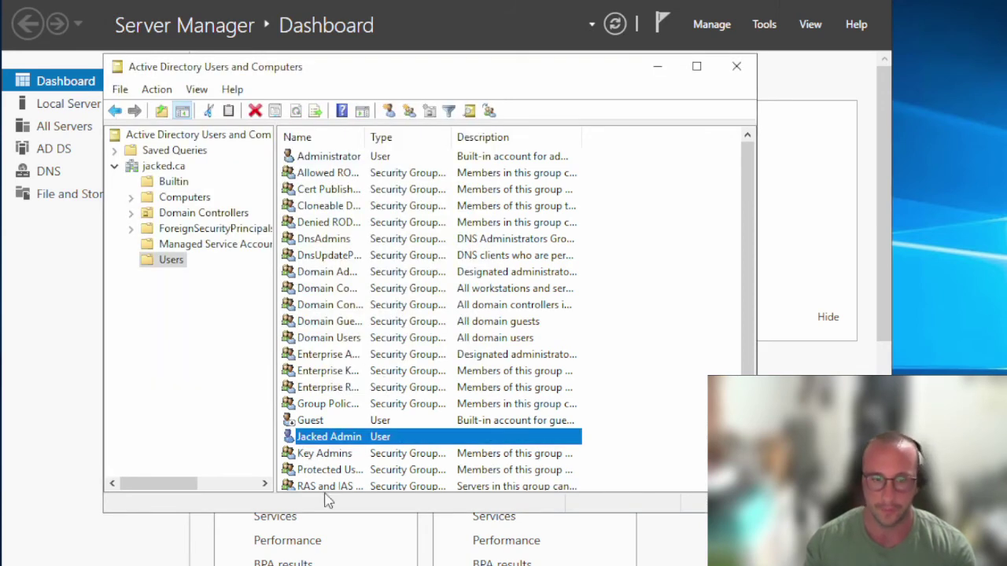
Step: Add Jacked Admin to the Domain Admins group via its Member Of tab
{"action": "double_click", "coordinate": [343, 438]}
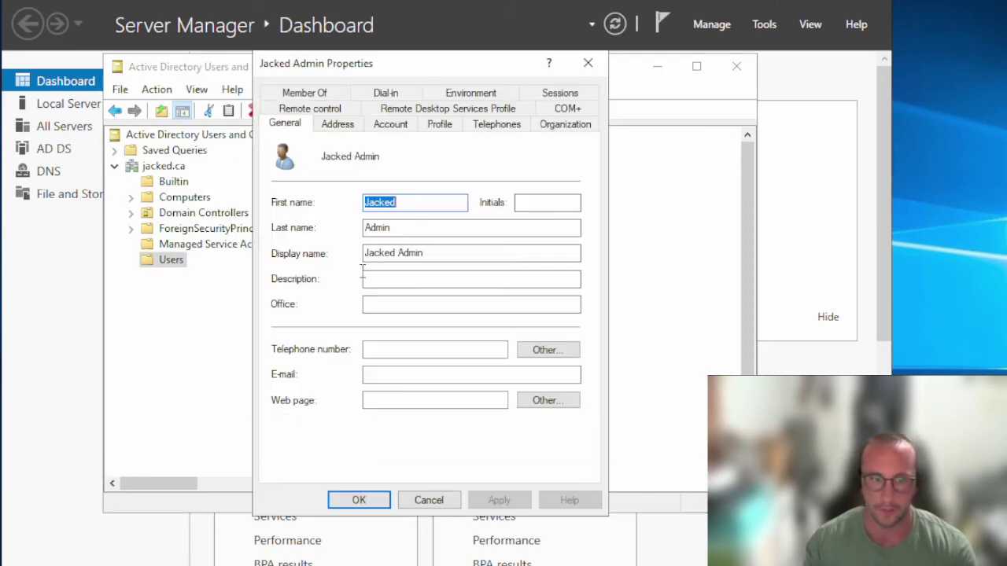
{"action": "left_click", "coordinate": [304, 93]}
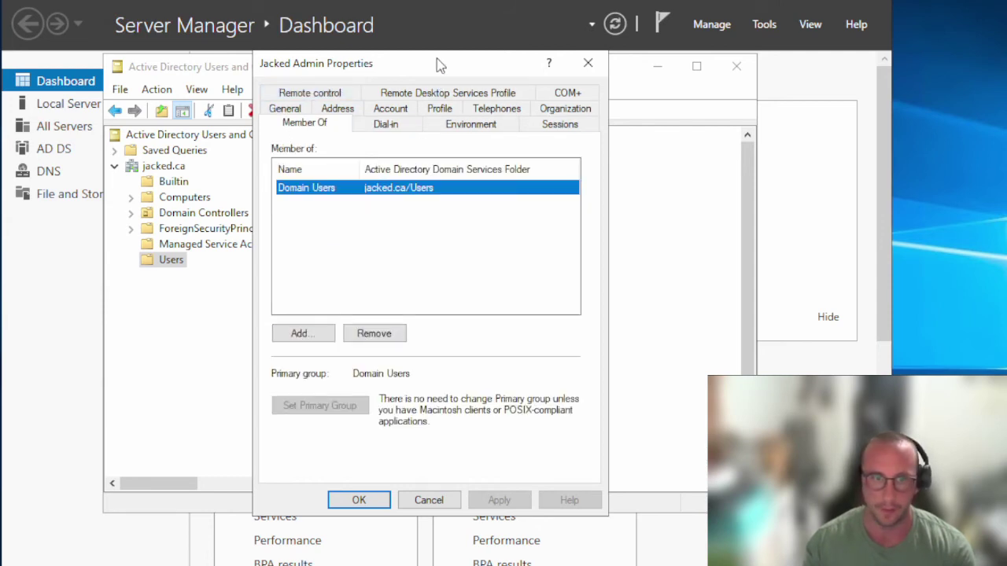
{"action": "left_click_drag", "start_coordinate": [439, 64], "coordinate": [632, 92]}
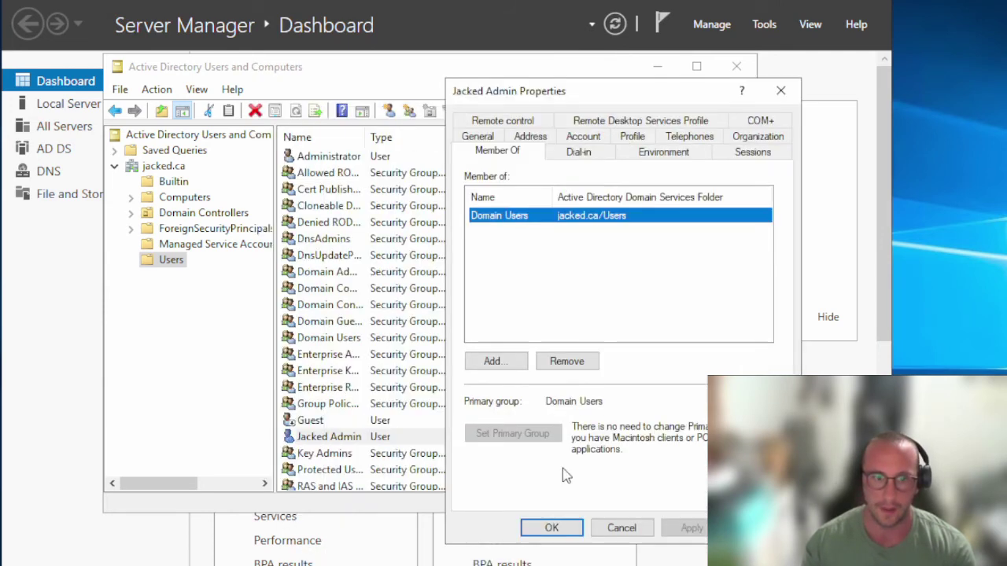
{"action": "left_click", "coordinate": [507, 361]}
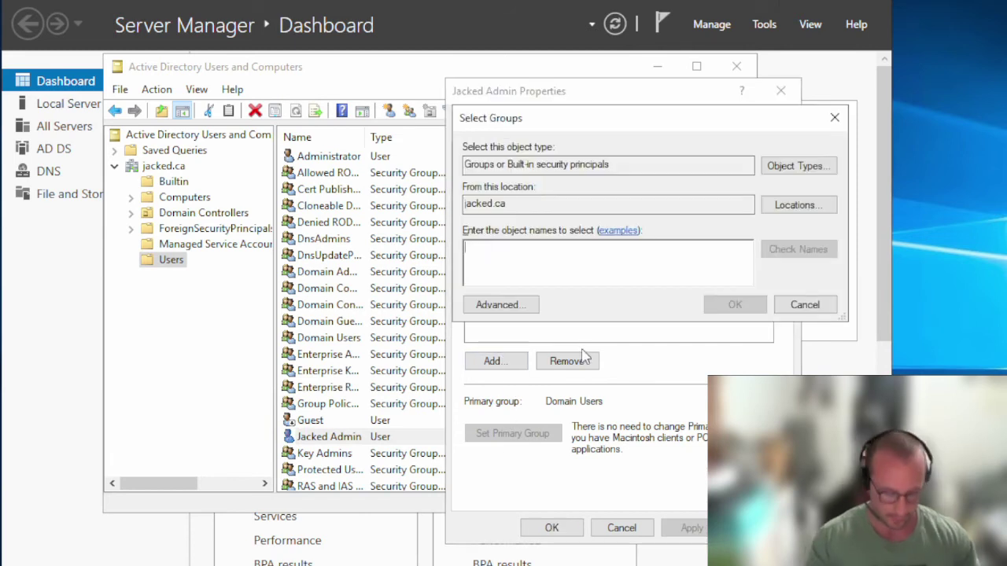
{"action": "type", "text": "domain admin"}
{"action": "key", "text": "Return"}
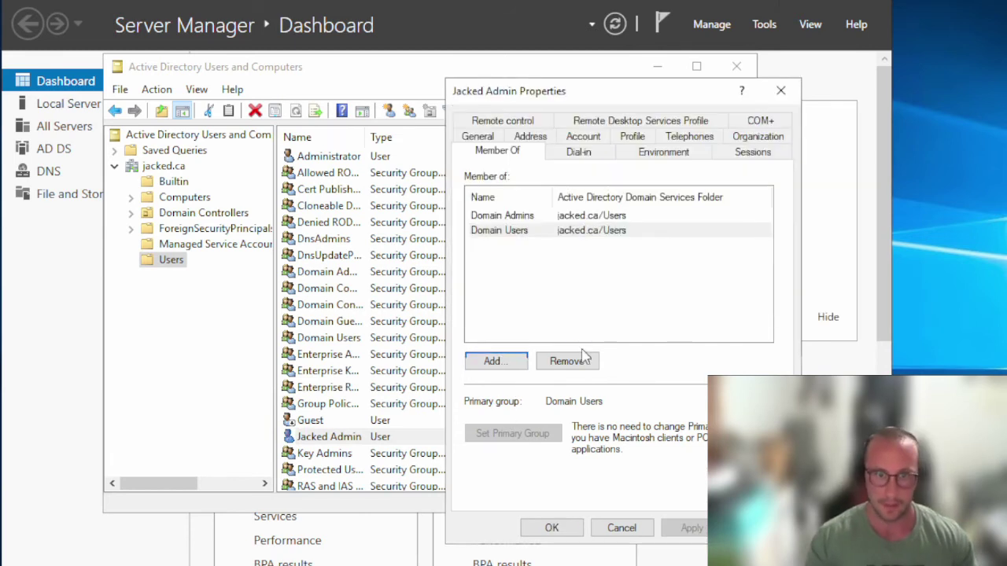
Step: Add Jacked Admin to Enterprise Admins as well, then open Administrator's properties
{"action": "left_click", "coordinate": [474, 365]}
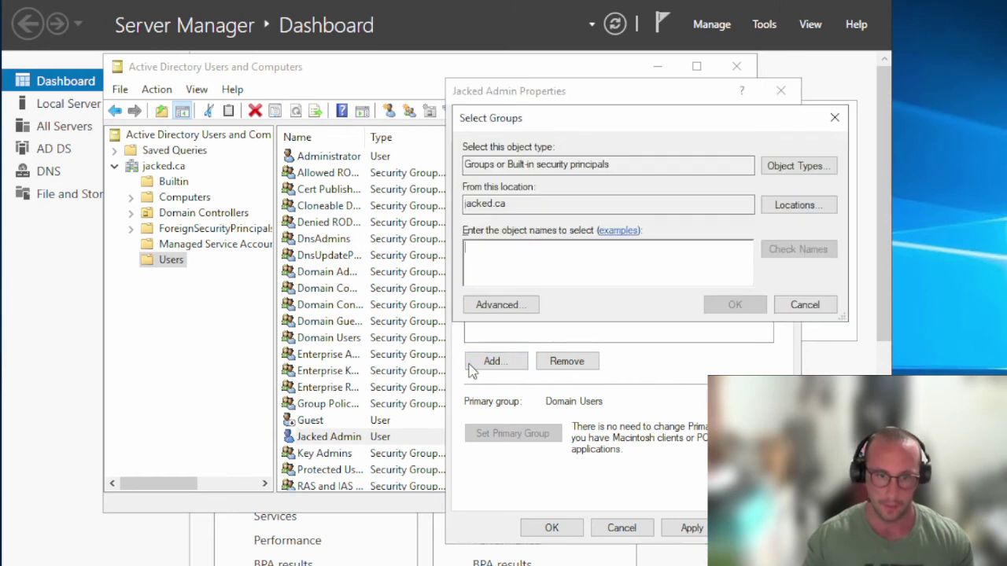
{"action": "type", "text": "enterprise"}
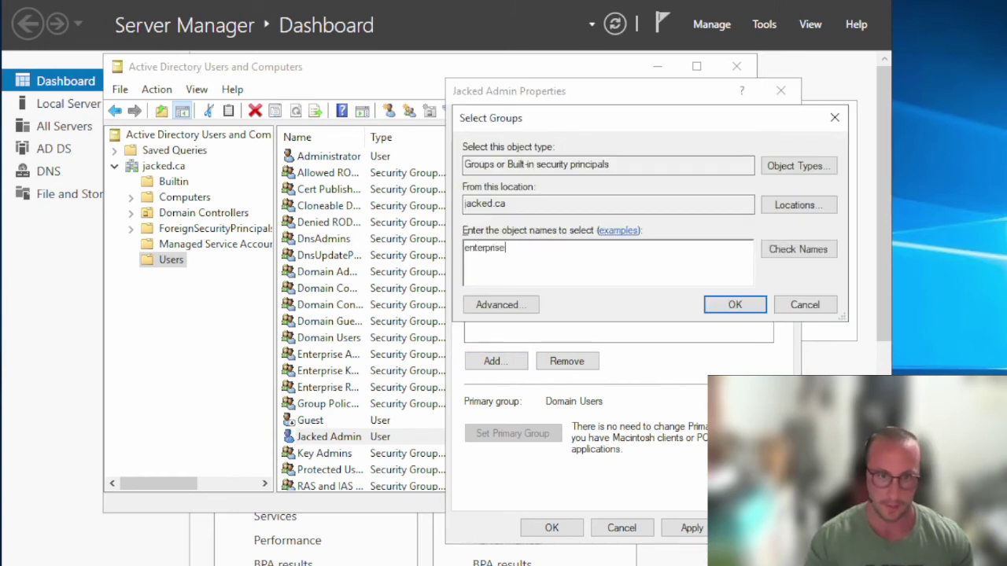
{"action": "type", "text": " admin"}
{"action": "key", "text": "Return"}
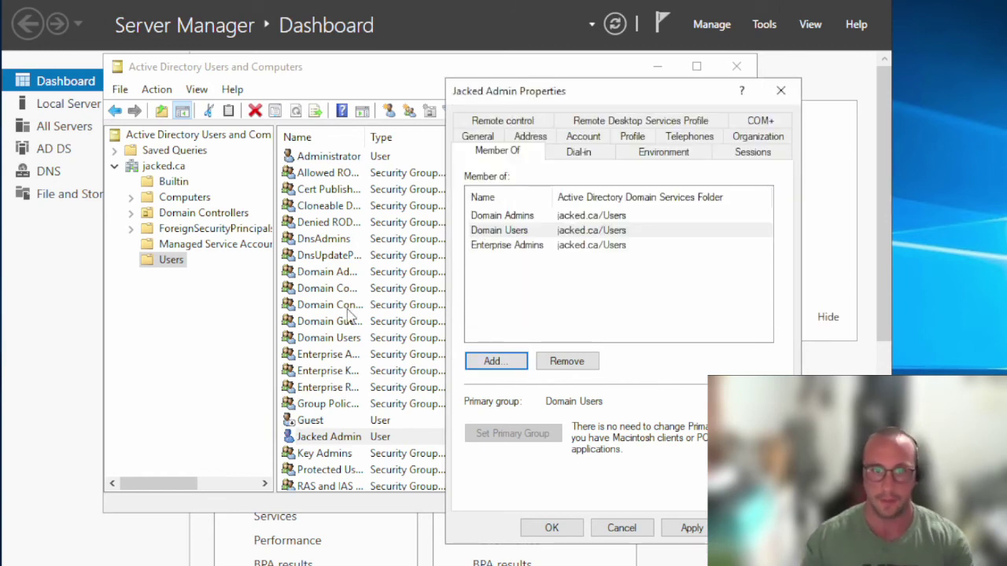
{"action": "double_click", "coordinate": [321, 157]}
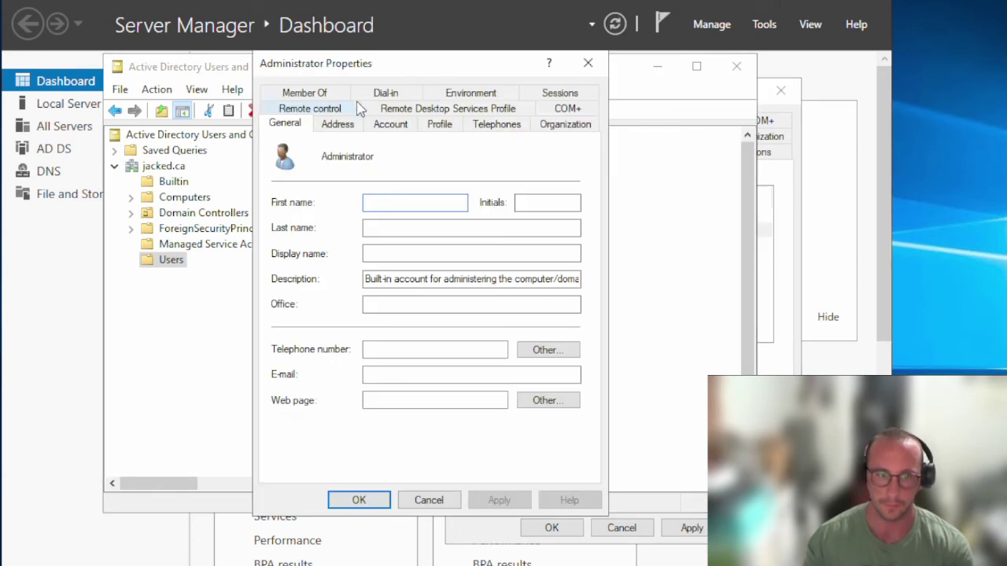
Step: Place Administrator's Member Of list beside Jacked Admin's properties for comparison
{"action": "left_click", "coordinate": [334, 94]}
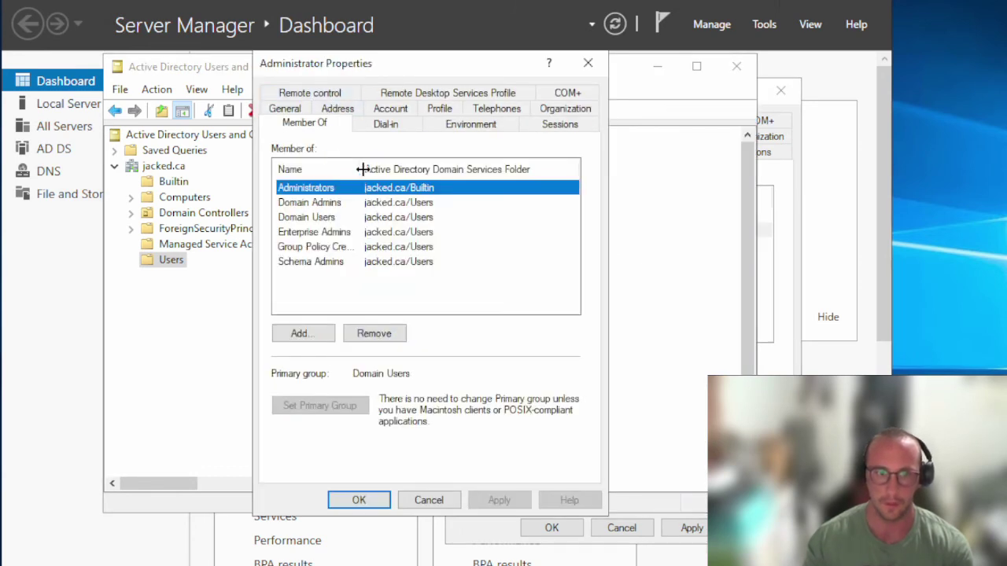
{"action": "left_click_drag", "start_coordinate": [363, 169], "coordinate": [391, 170]}
{"action": "left_click_drag", "start_coordinate": [445, 61], "coordinate": [354, 70]}
{"action": "left_click", "coordinate": [783, 222]}
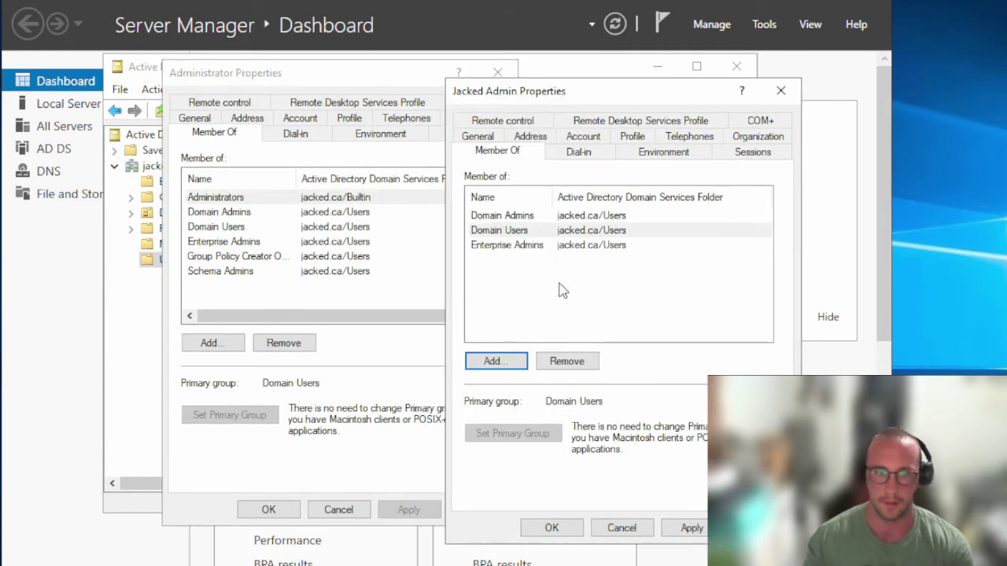
Step: Add Administrators, Group Policy Creator Owners and Schema Admins to Jacked Admin and save with Apply and OK
{"action": "left_click", "coordinate": [503, 362]}
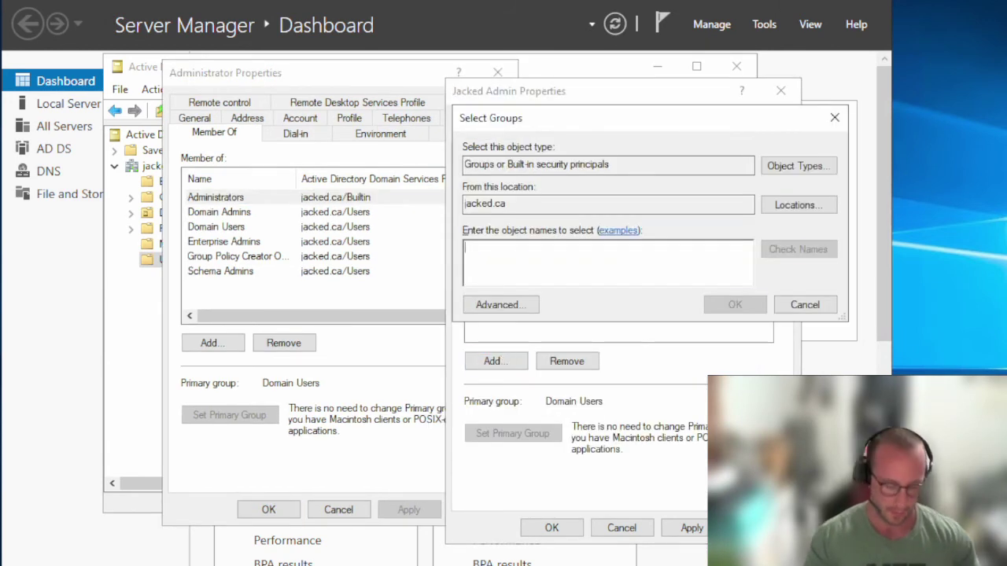
{"action": "type", "text": "administrators"}
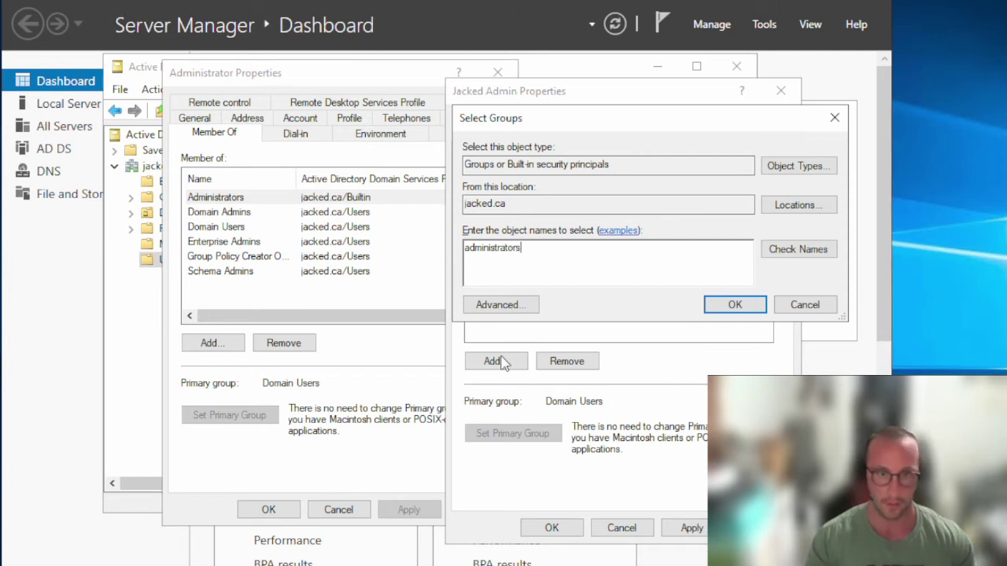
{"action": "key", "text": "Return"}
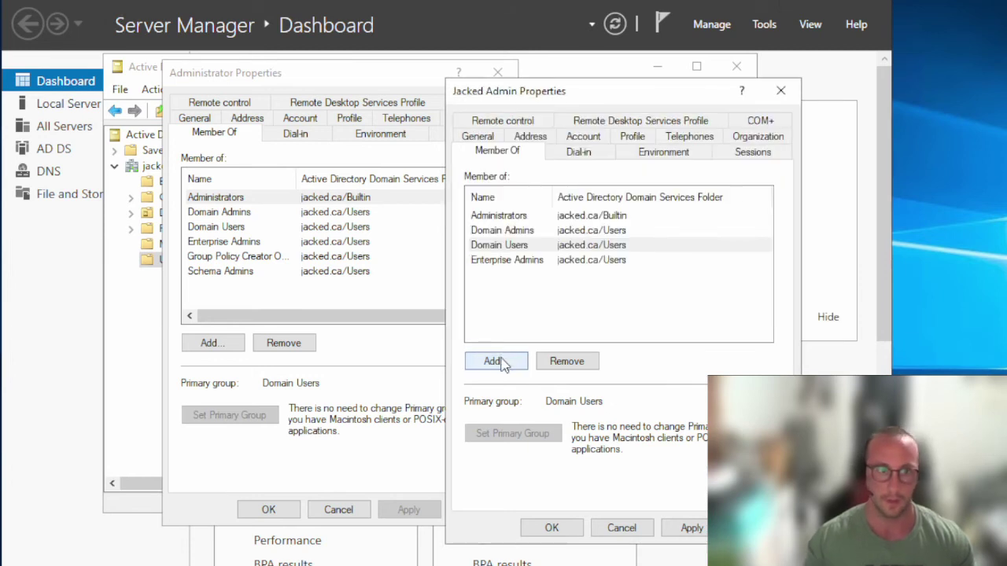
{"action": "left_click", "coordinate": [494, 361]}
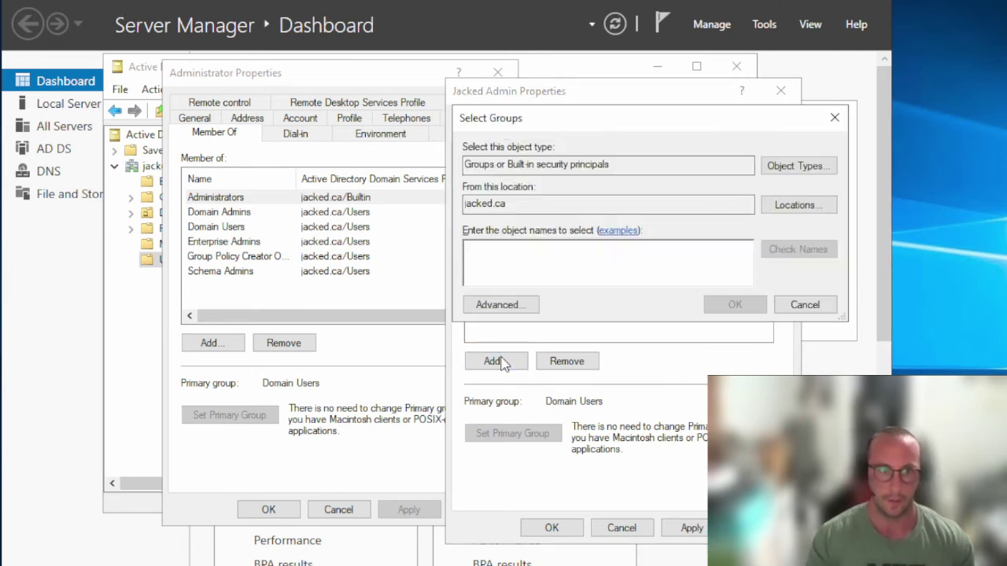
{"action": "type", "text": "group p"}
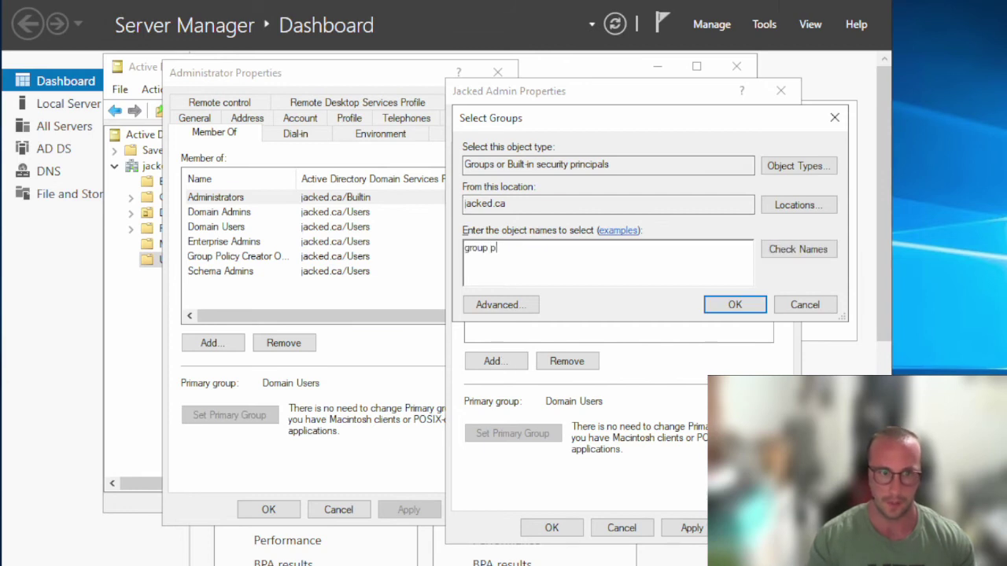
{"action": "key", "text": "Return"}
{"action": "left_click", "coordinate": [495, 361]}
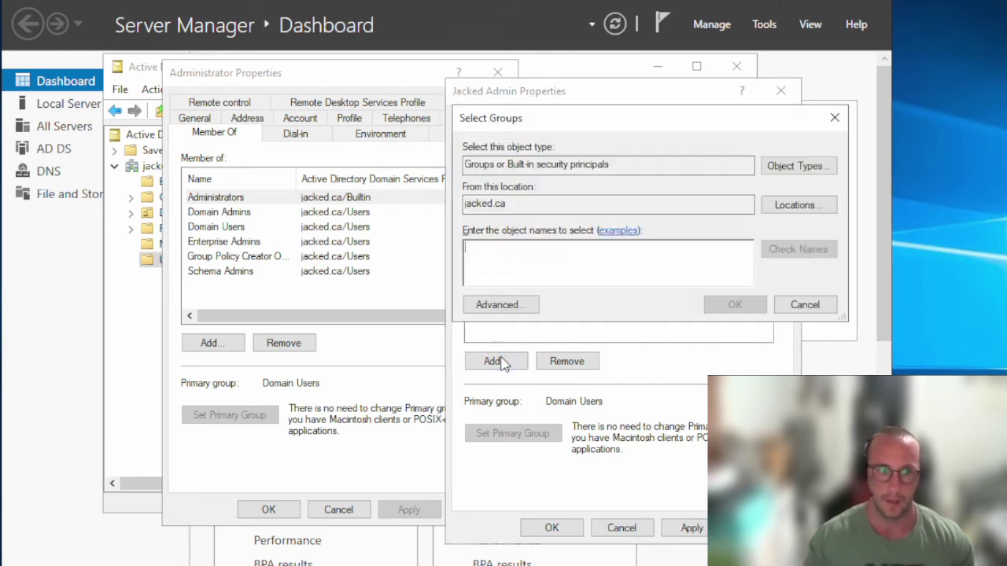
{"action": "type", "text": "schema"}
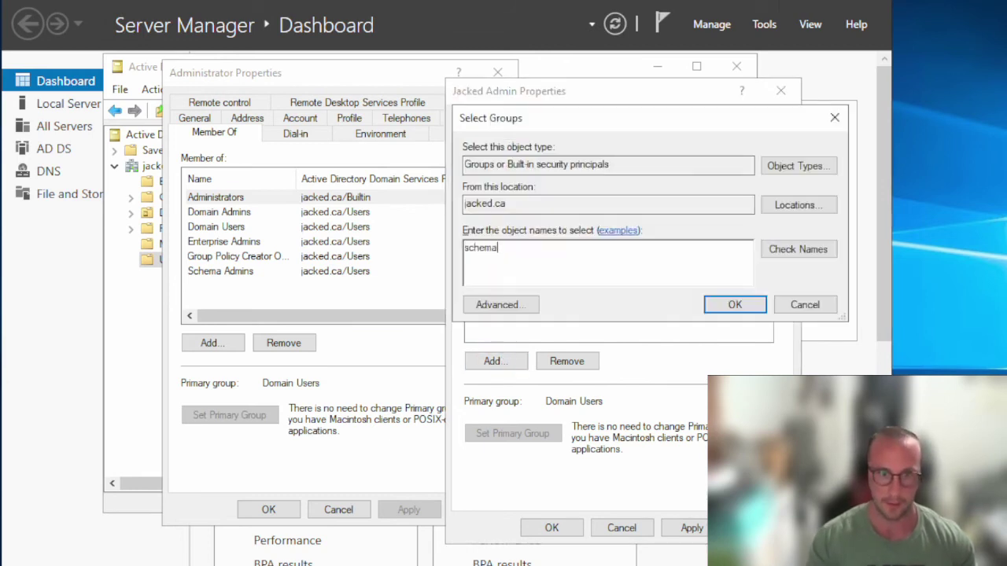
{"action": "type", "text": " ad"}
{"action": "key", "text": "Return"}
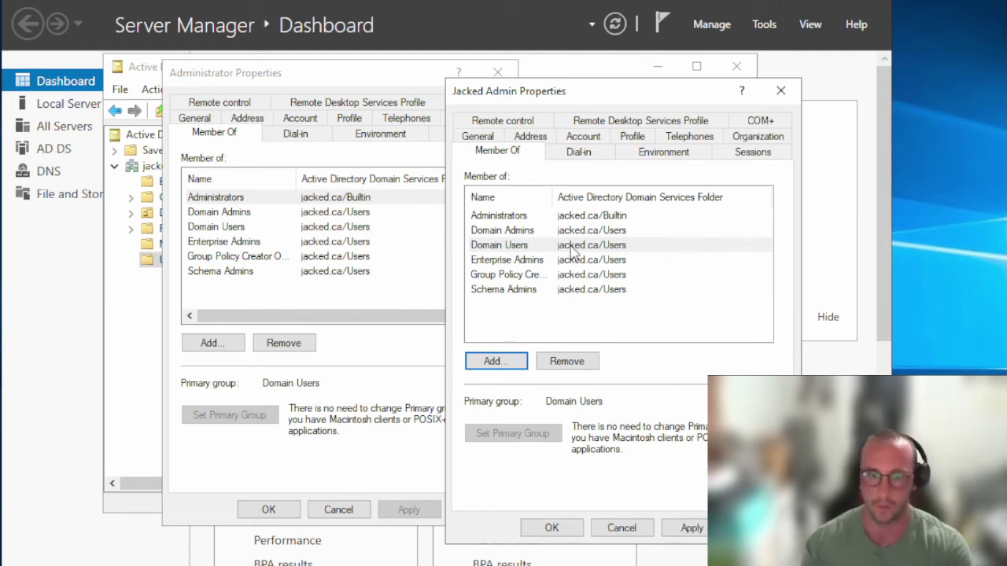
{"action": "left_click", "coordinate": [692, 528]}
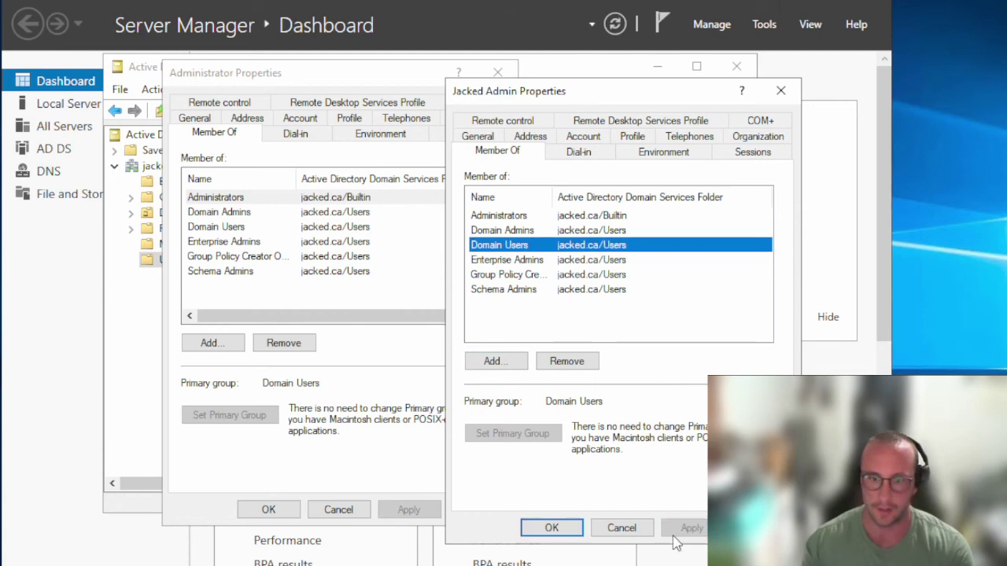
{"action": "left_click", "coordinate": [560, 532]}
Step: Close the Administrator properties and ADUC, then sign out of the Administrator session
{"action": "left_click", "coordinate": [265, 509]}
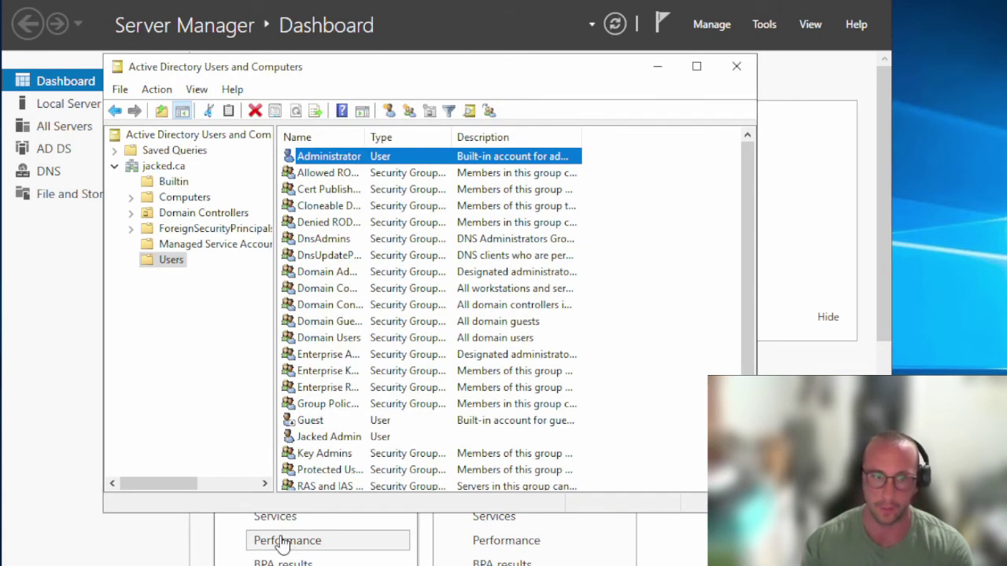
{"action": "left_click", "coordinate": [736, 66]}
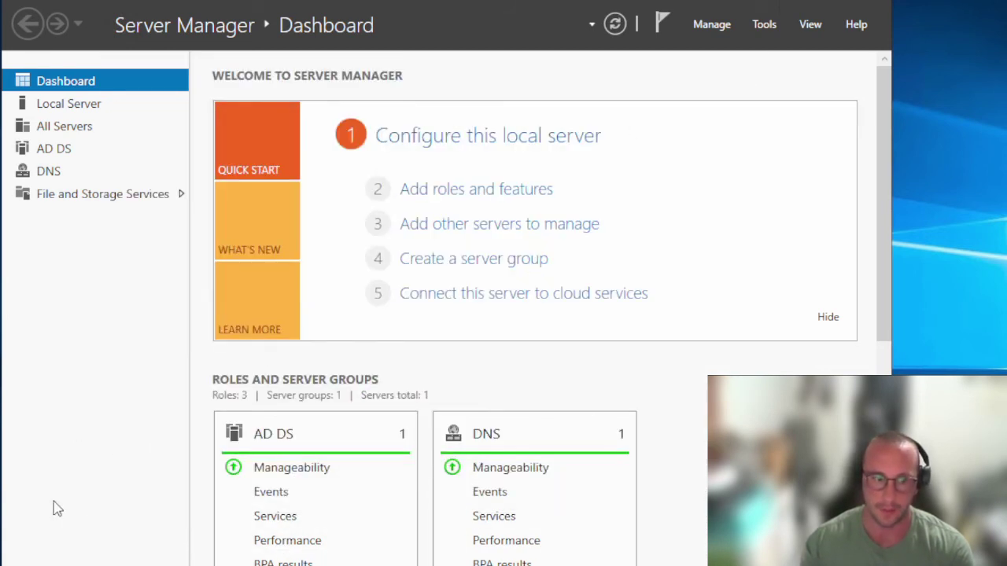
{"action": "key", "text": "super"}
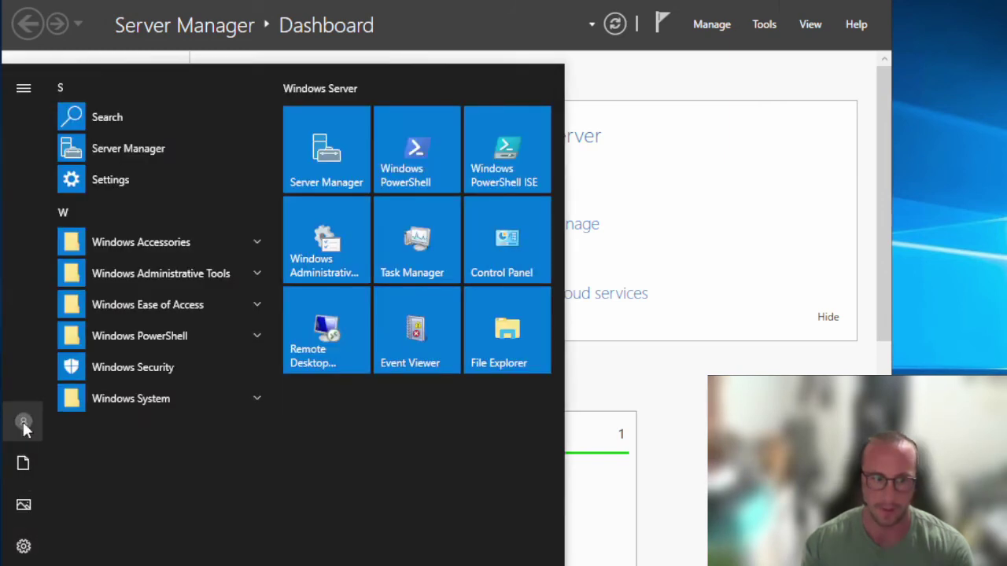
{"action": "left_click", "coordinate": [23, 420]}
{"action": "left_click", "coordinate": [41, 383]}
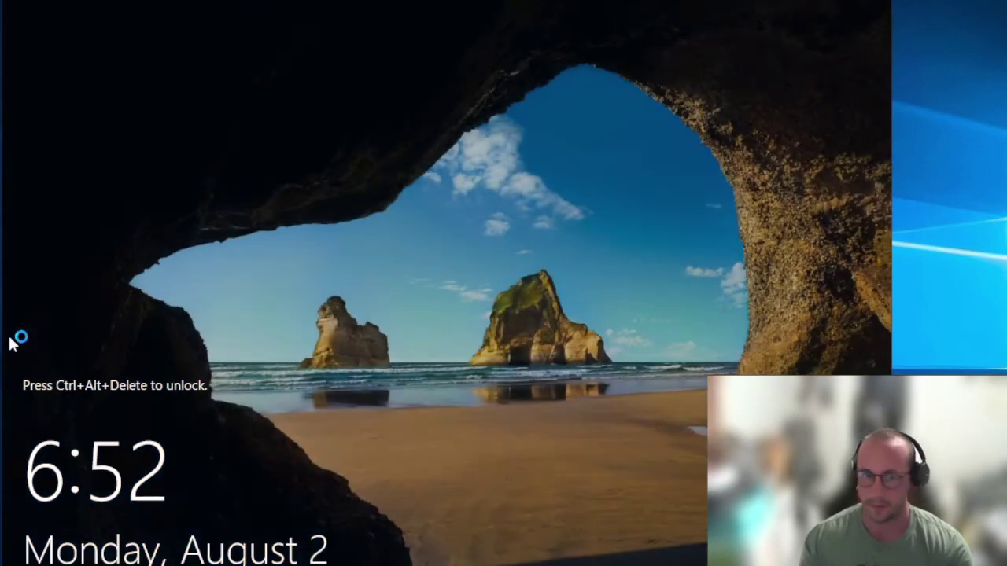
Step: Send Ctrl+Alt+Delete and sign in as Other user jacked\jackedadmin with its password
{"action": "left_click", "coordinate": [48, 1]}
{"action": "key", "text": "ctrl+alt+End"}
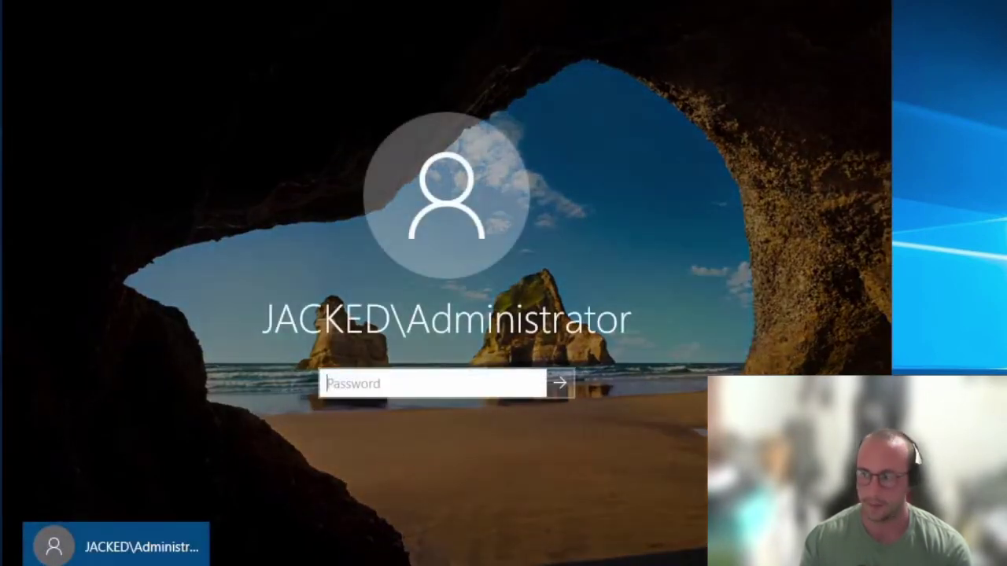
{"action": "left_click", "coordinate": [116, 565]}
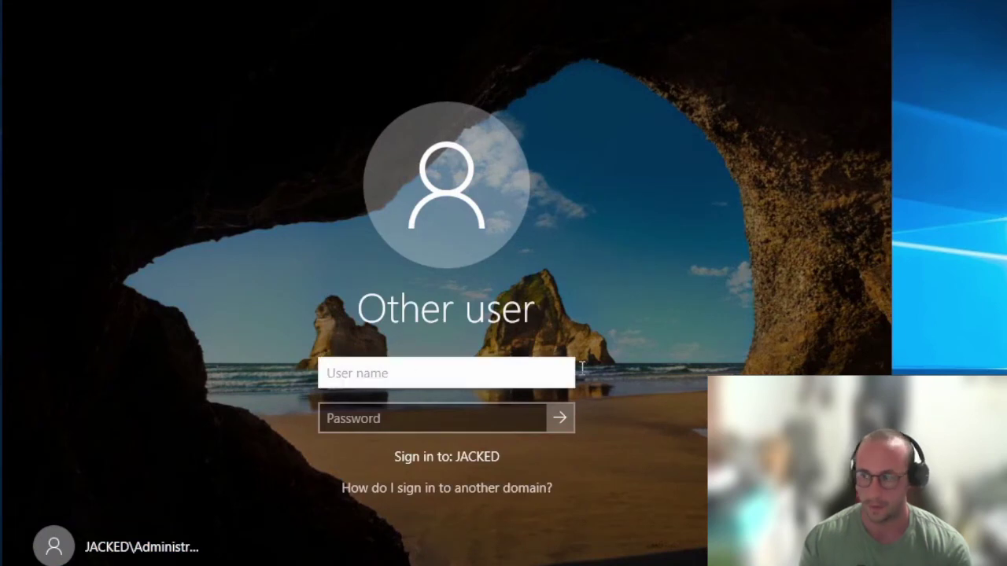
{"action": "left_click", "coordinate": [489, 368]}
{"action": "type", "text": "jac"}
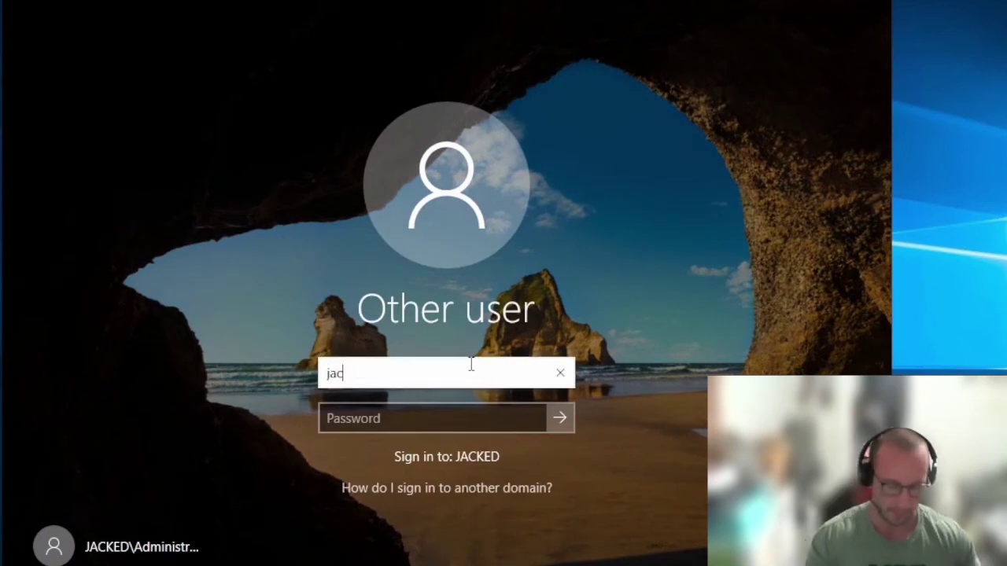
{"action": "type", "text": "ked\\"}
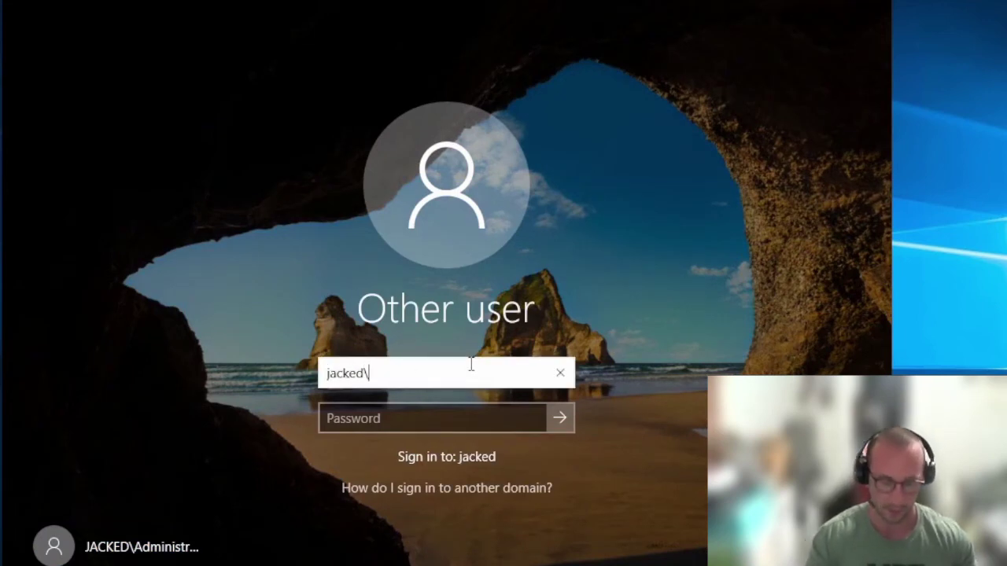
{"action": "type", "text": "jackeda"}
{"action": "key", "text": "BackSpace"}
{"action": "key", "text": "BackSpace"}
{"action": "key", "text": "BackSpace"}
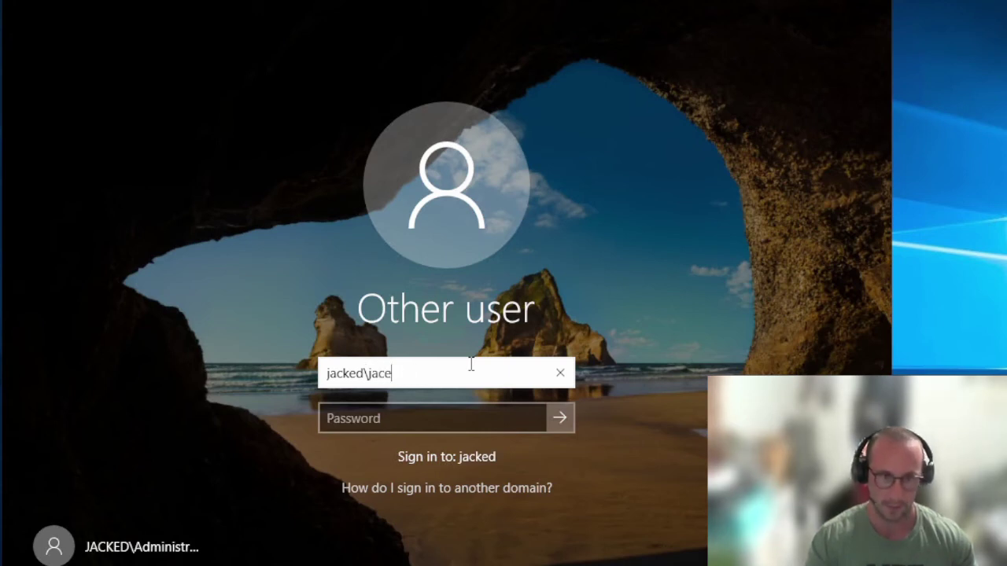
{"action": "key", "text": "BackSpace"}
{"action": "type", "text": "kedadmin"}
{"action": "key", "text": "Tab"}
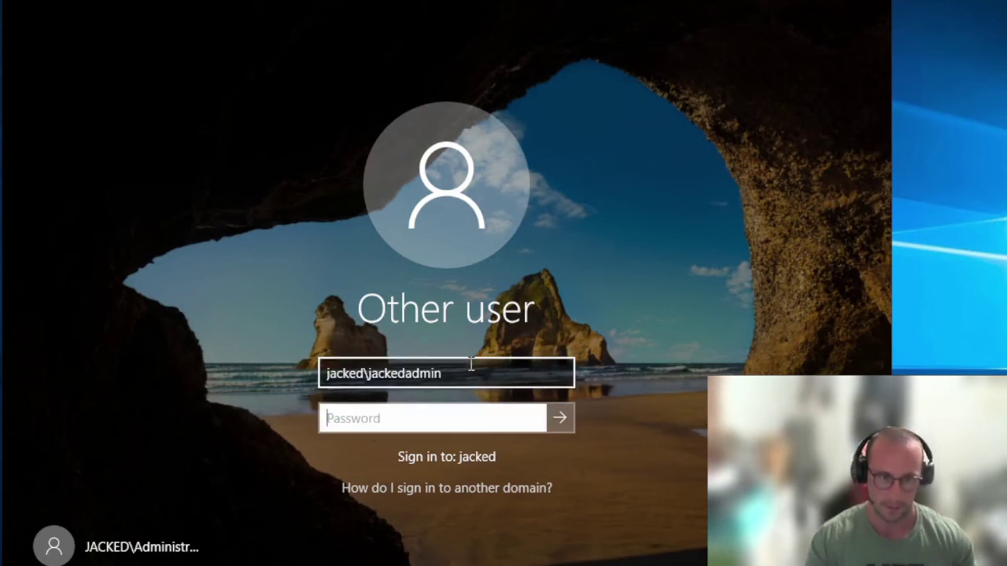
{"action": "type", "text": "************"}
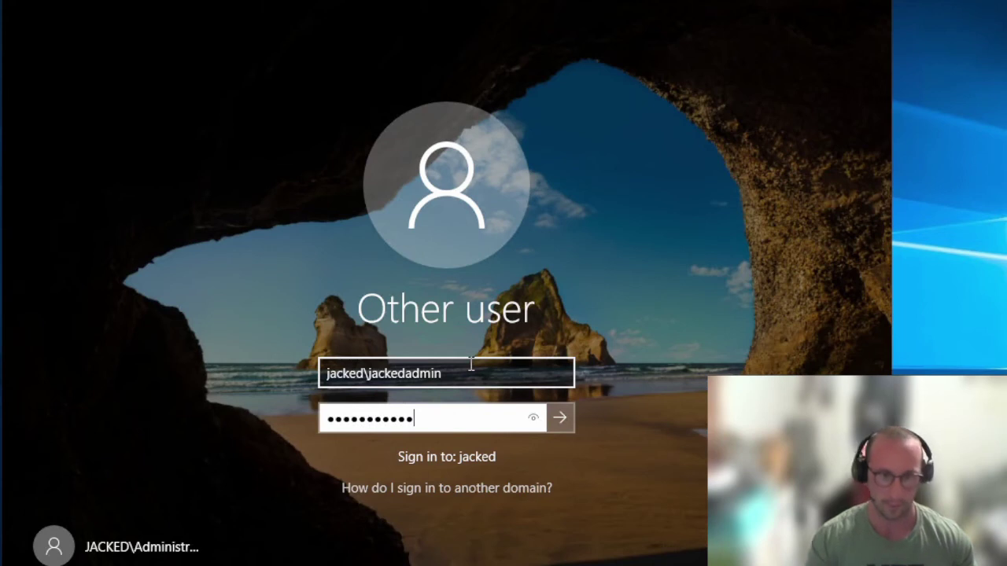
{"action": "key", "text": "Return"}
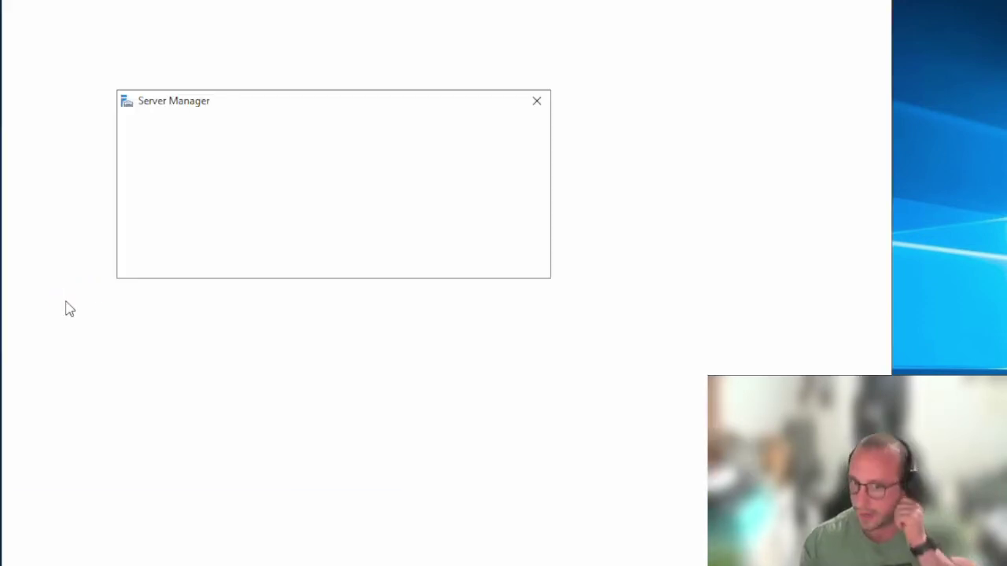
Step: Dismiss the Admin Center pop-up, launch ADUC from Tools, and expand jacked.ca into Users
{"action": "left_click", "coordinate": [536, 102]}
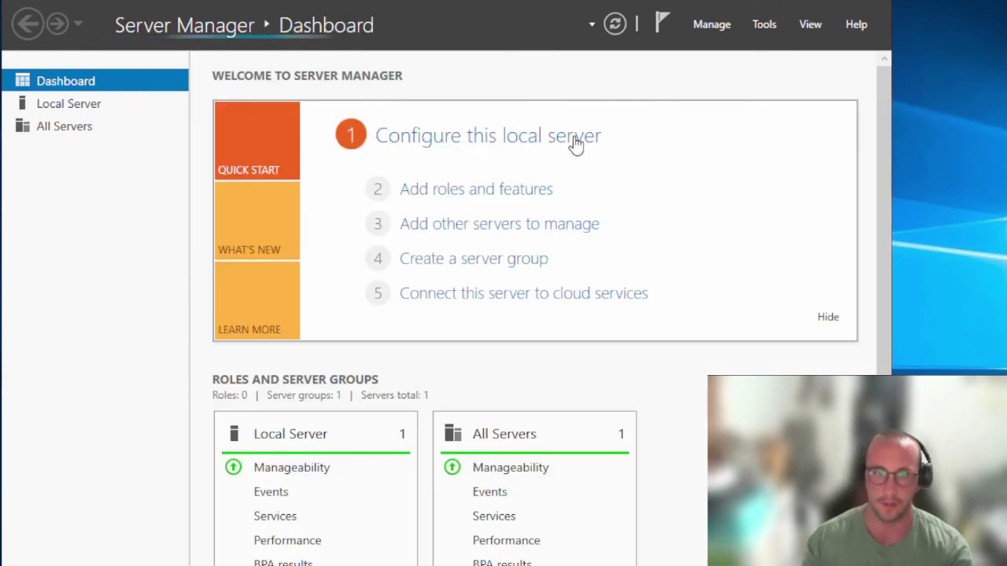
{"action": "left_click", "coordinate": [764, 24]}
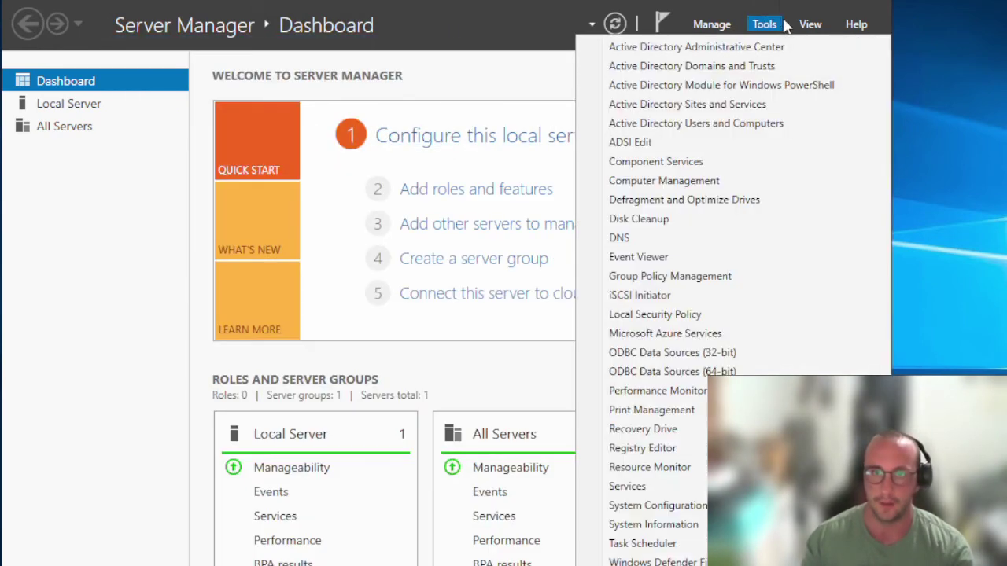
{"action": "left_click", "coordinate": [736, 123]}
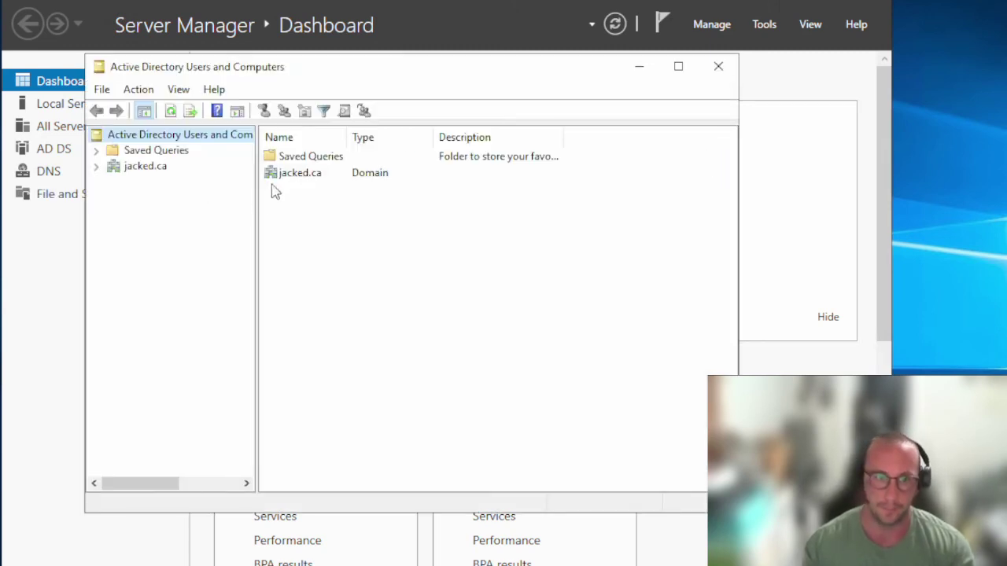
{"action": "double_click", "coordinate": [277, 174]}
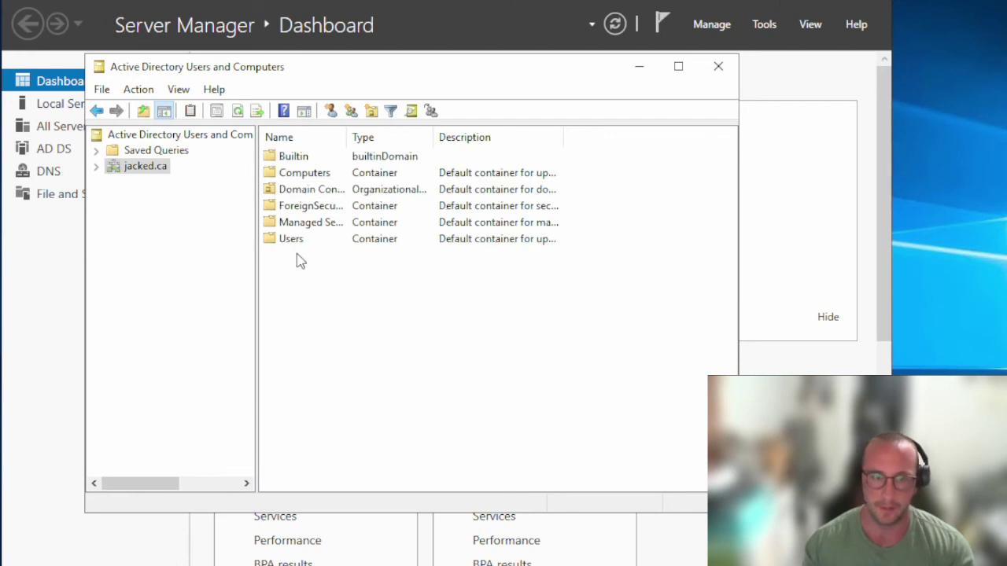
{"action": "double_click", "coordinate": [297, 239]}
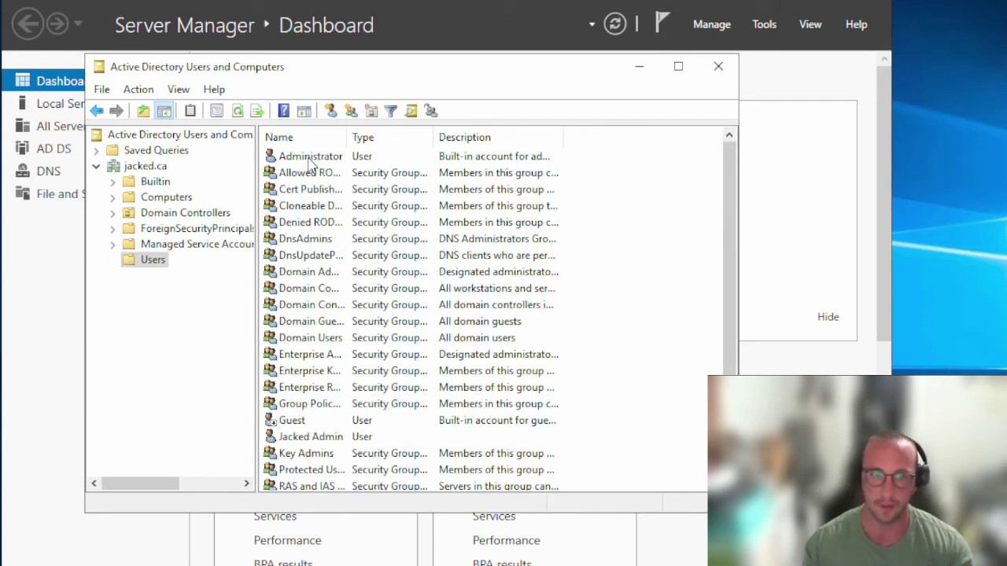
Step: Disable the Administrator account, confirm the message, then close Active Directory Users and Computers
{"action": "right_click", "coordinate": [313, 162]}
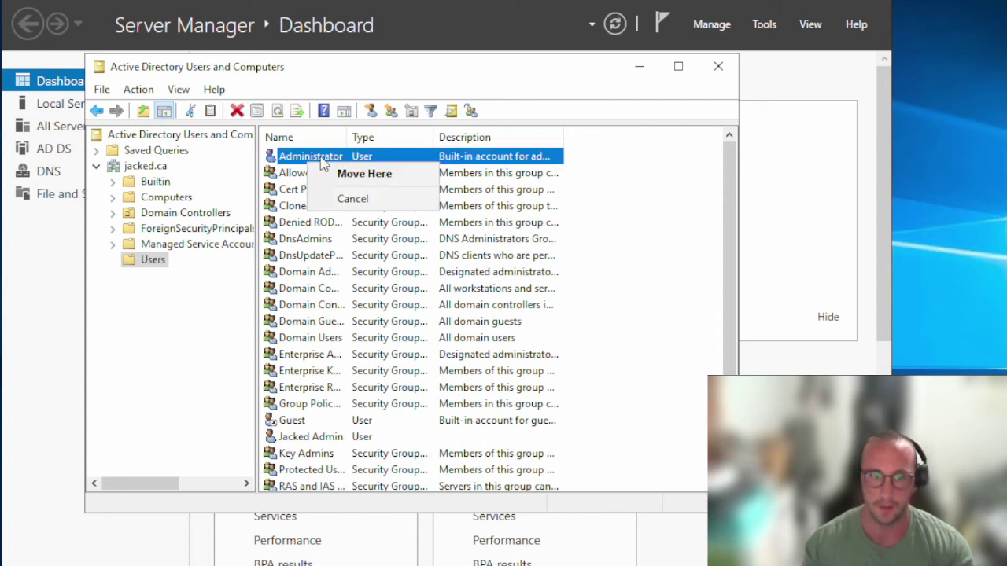
{"action": "left_click", "coordinate": [297, 161]}
{"action": "right_click", "coordinate": [298, 162]}
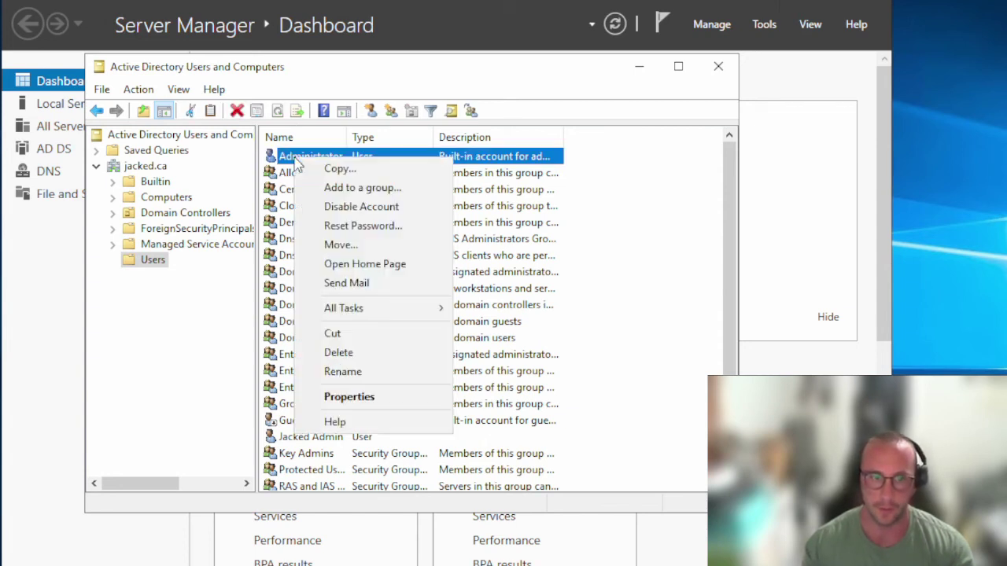
{"action": "left_click", "coordinate": [356, 206]}
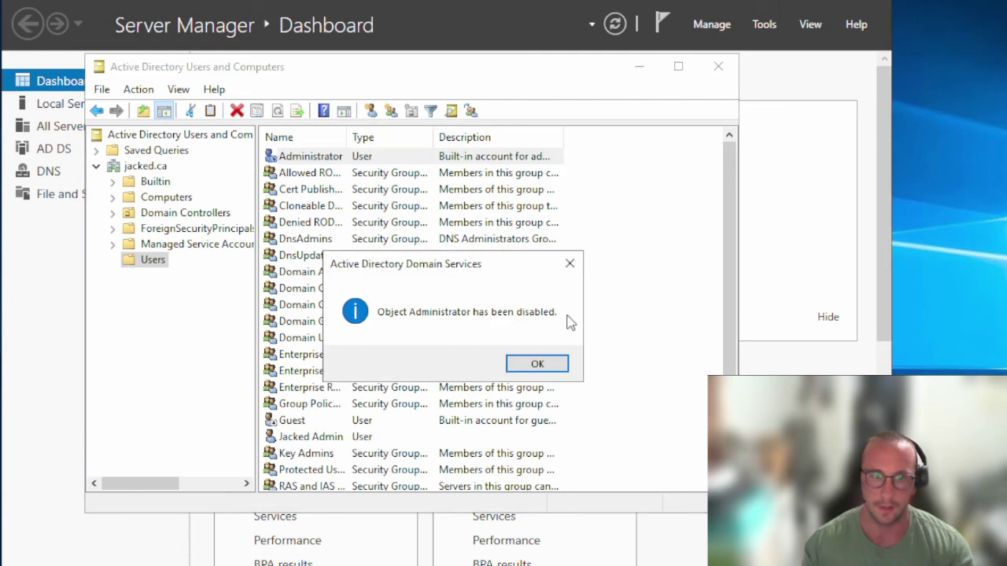
{"action": "left_click", "coordinate": [532, 366]}
{"action": "left_click", "coordinate": [611, 307]}
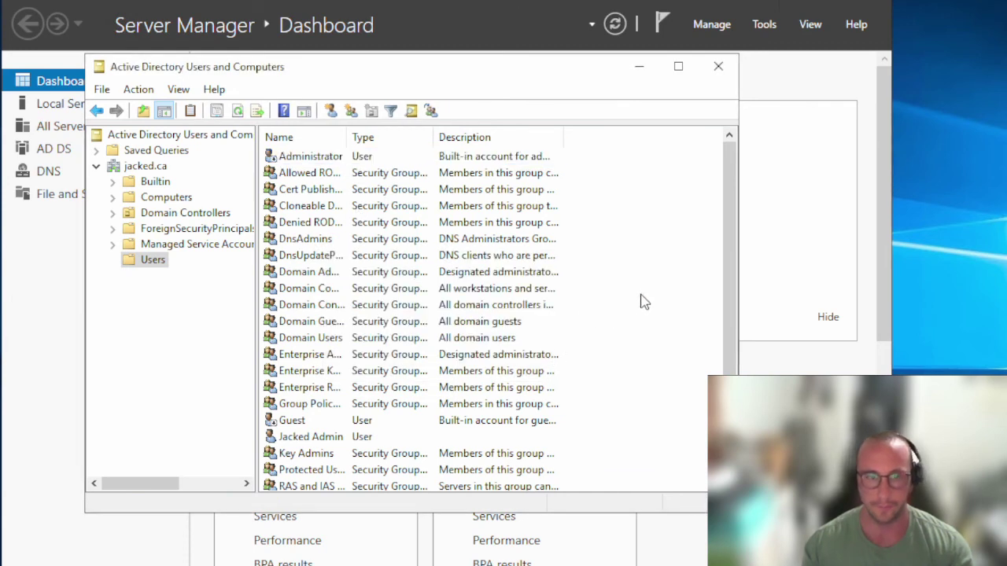
{"action": "left_click", "coordinate": [718, 66]}
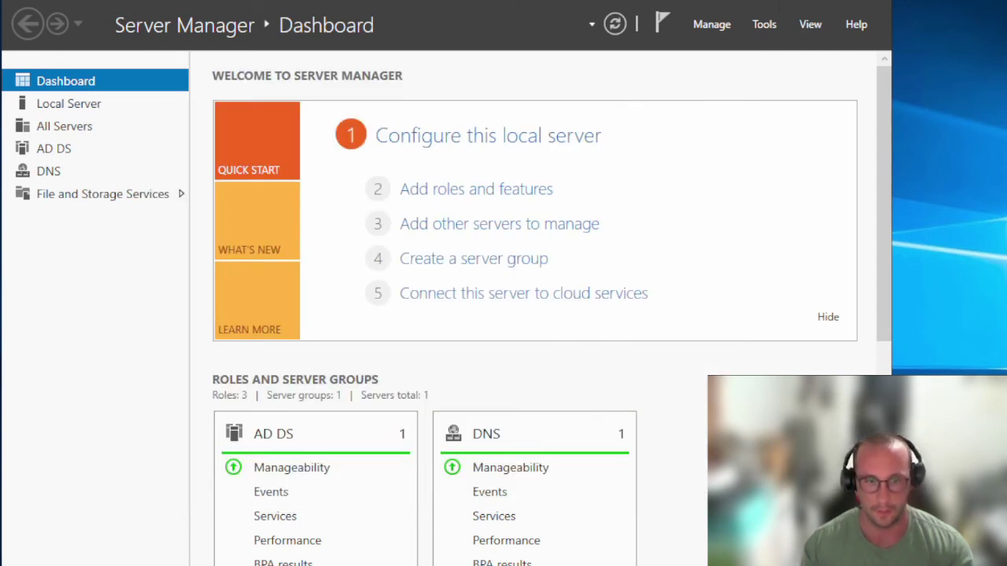
Step: Restart the server from the Start menu, keeping Other (Unplanned) as the reason
{"action": "key", "text": "super"}
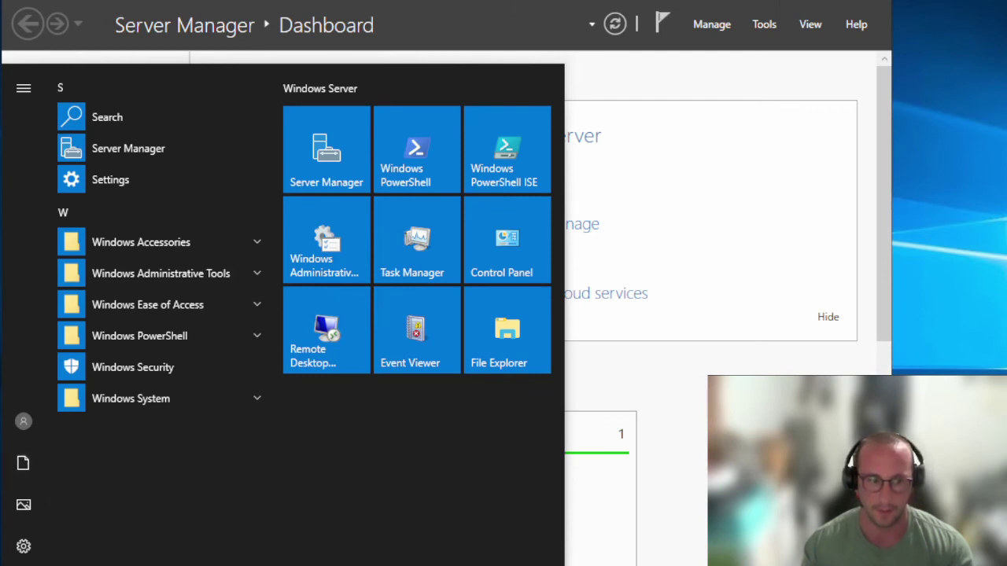
{"action": "left_click", "coordinate": [24, 563]}
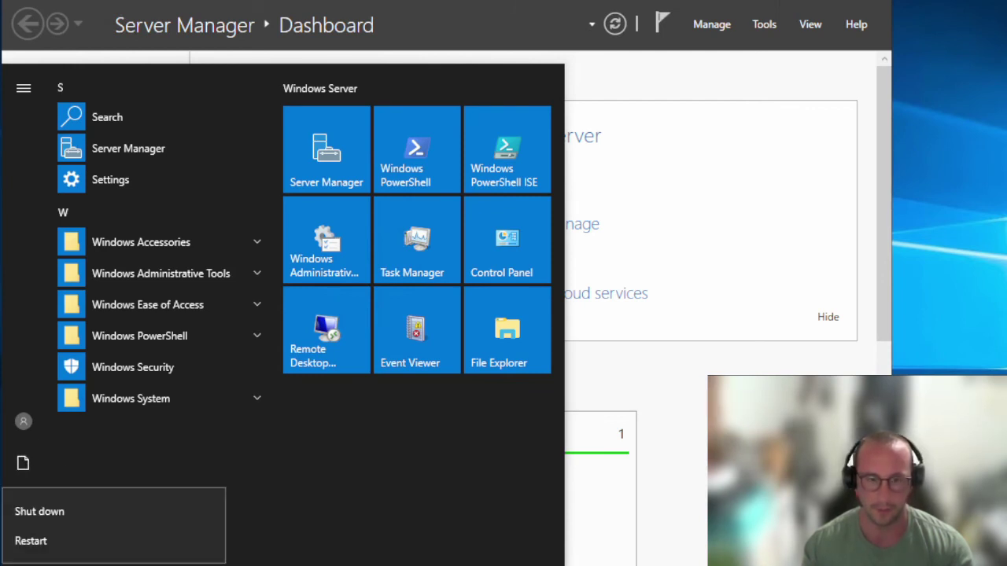
{"action": "left_click", "coordinate": [25, 543]}
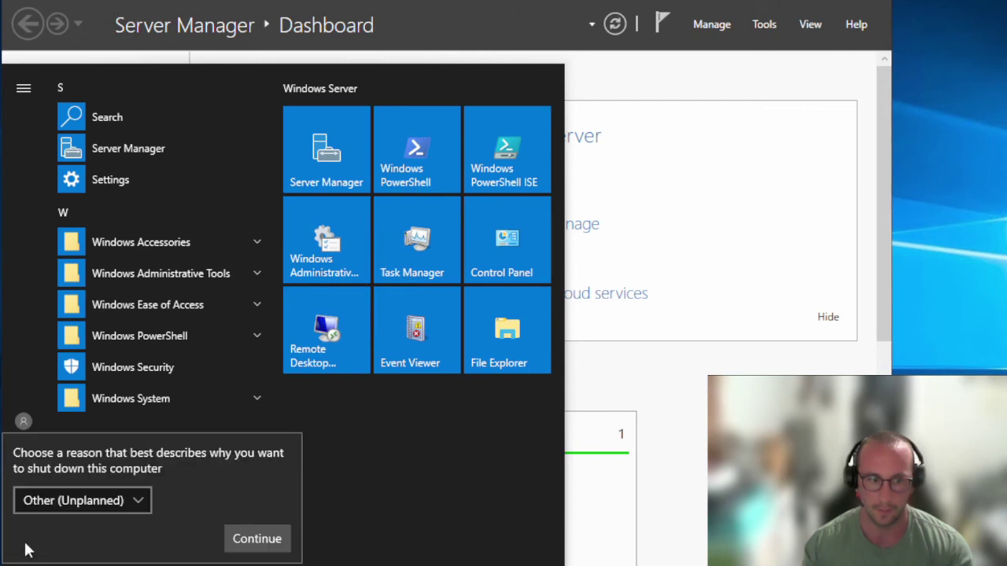
{"action": "left_click", "coordinate": [240, 540]}
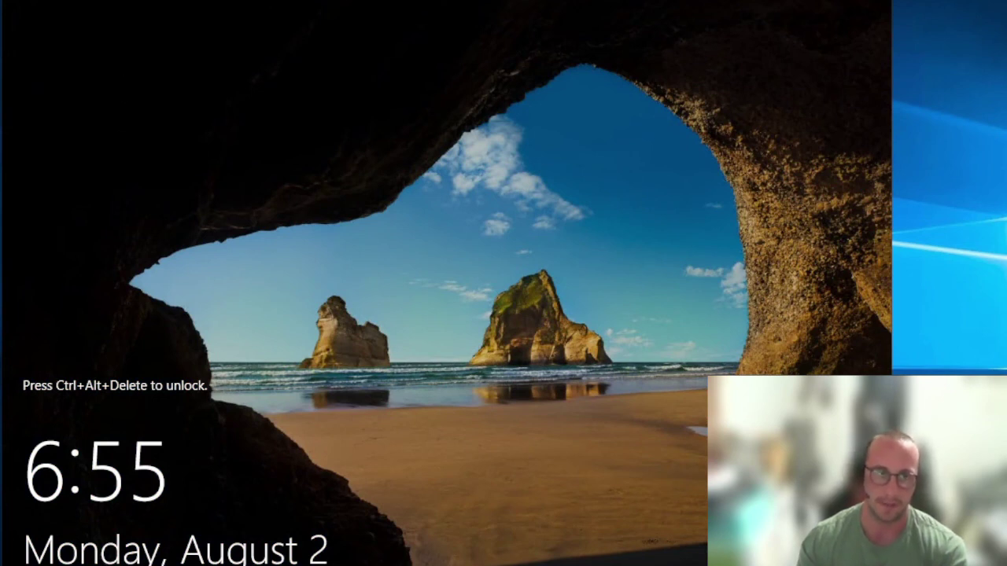
Step: Sign in as Jacked Admin with the account password and close the Windows Admin Center pop-up
{"action": "key", "text": "ctrl+alt+End"}
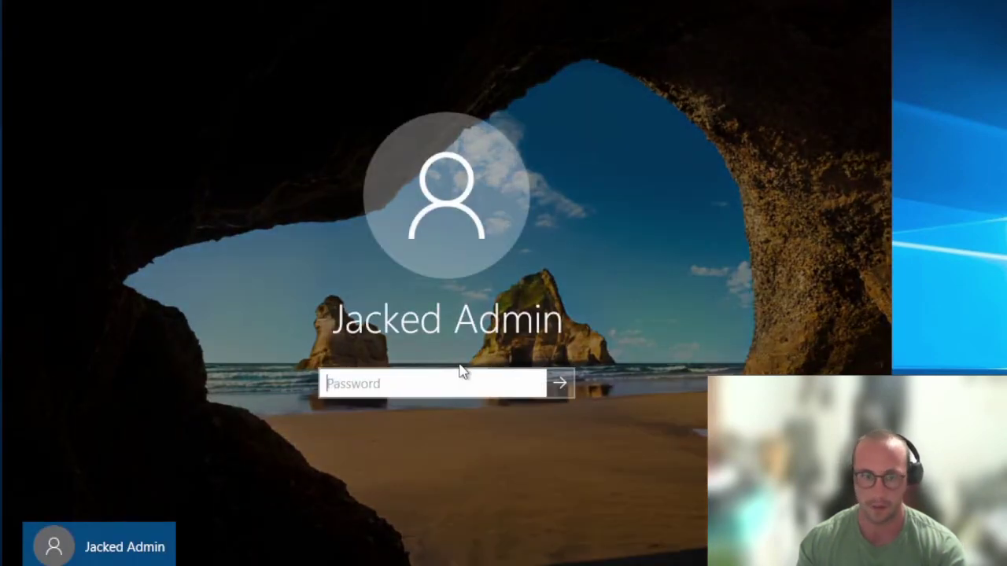
{"action": "type", "text": "************"}
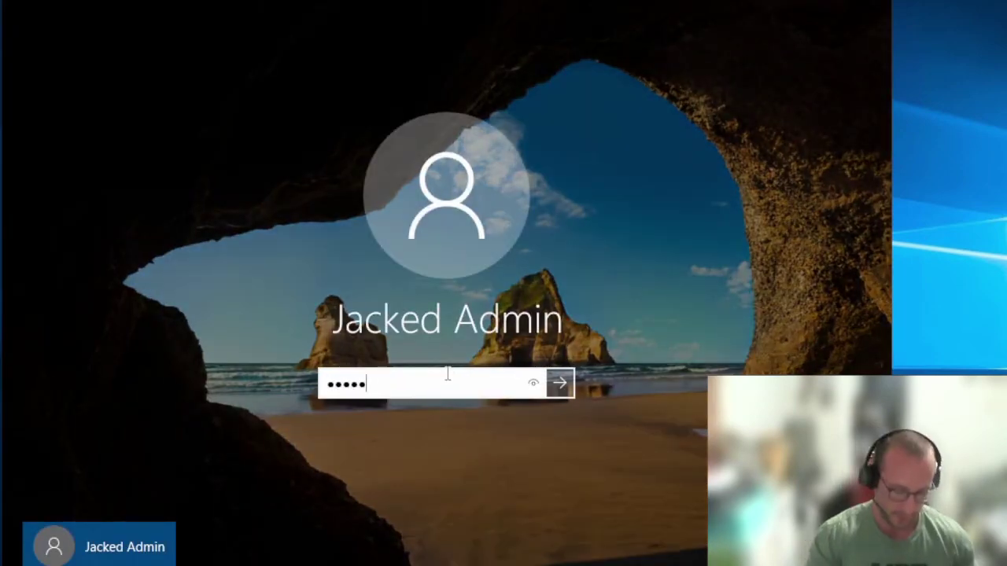
{"action": "key", "text": "Return"}
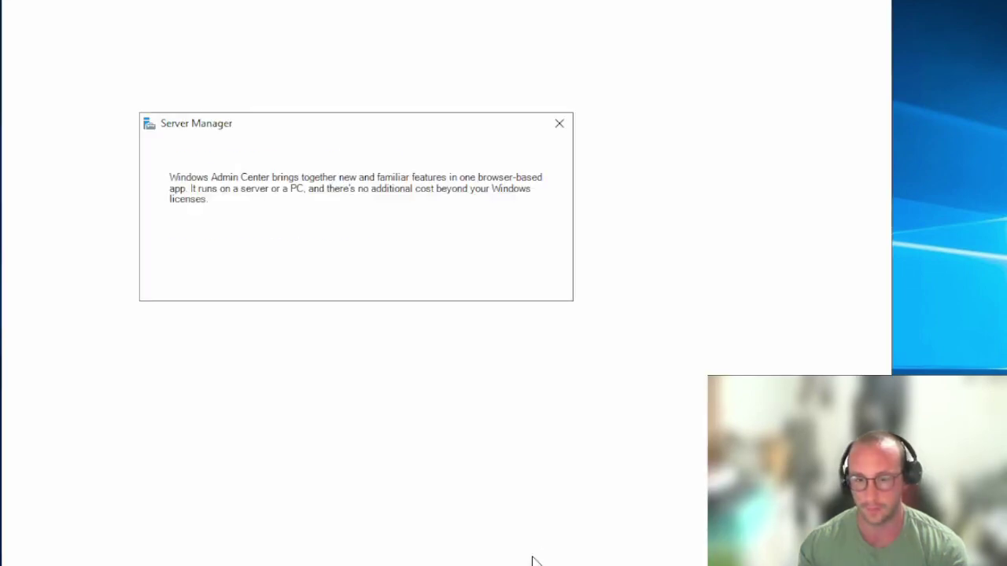
{"action": "left_click", "coordinate": [560, 124]}
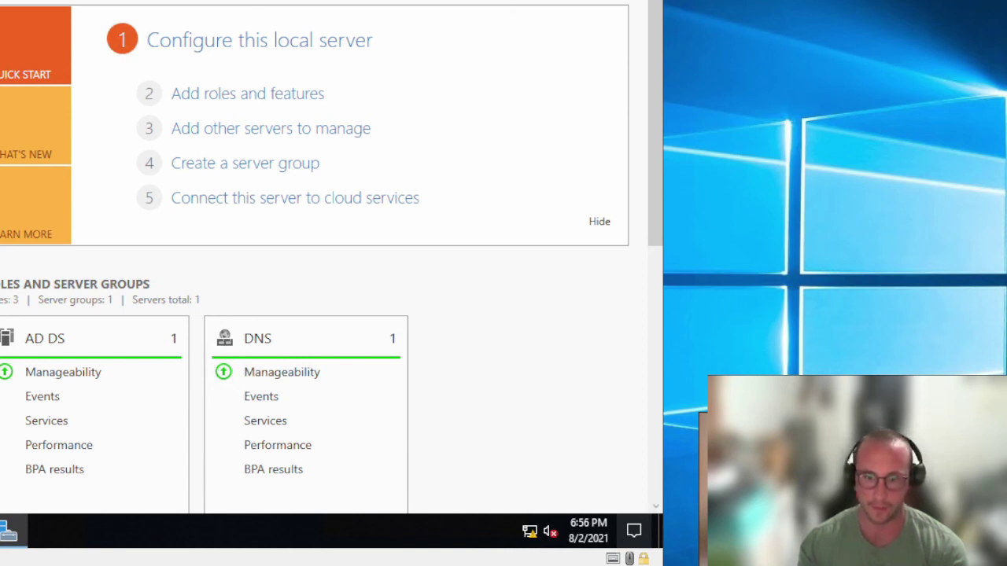
Step: Open the Hyper-V network adapter's Properties via Network & Internet settings' adapter options
{"action": "left_click", "coordinate": [529, 531]}
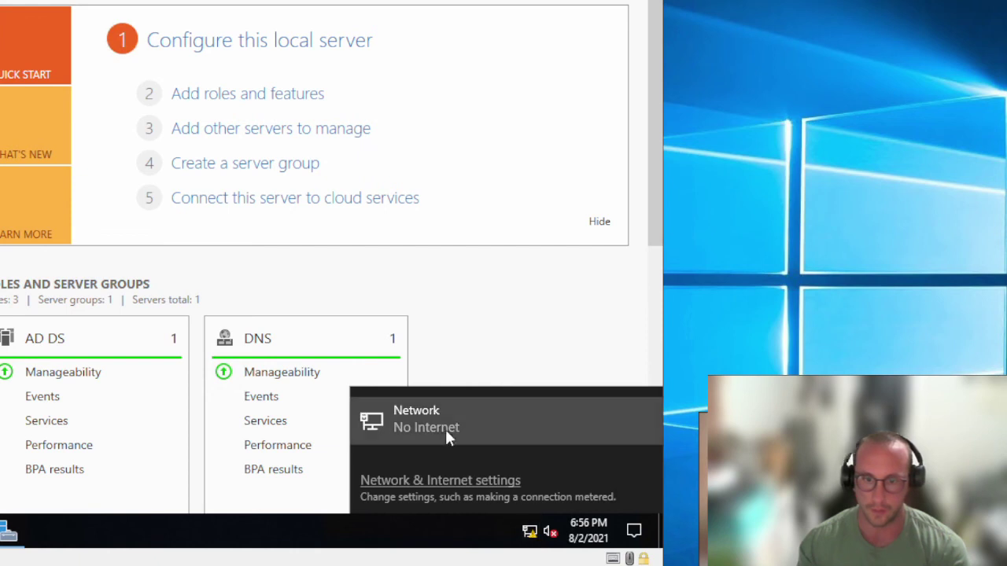
{"action": "left_click", "coordinate": [440, 481]}
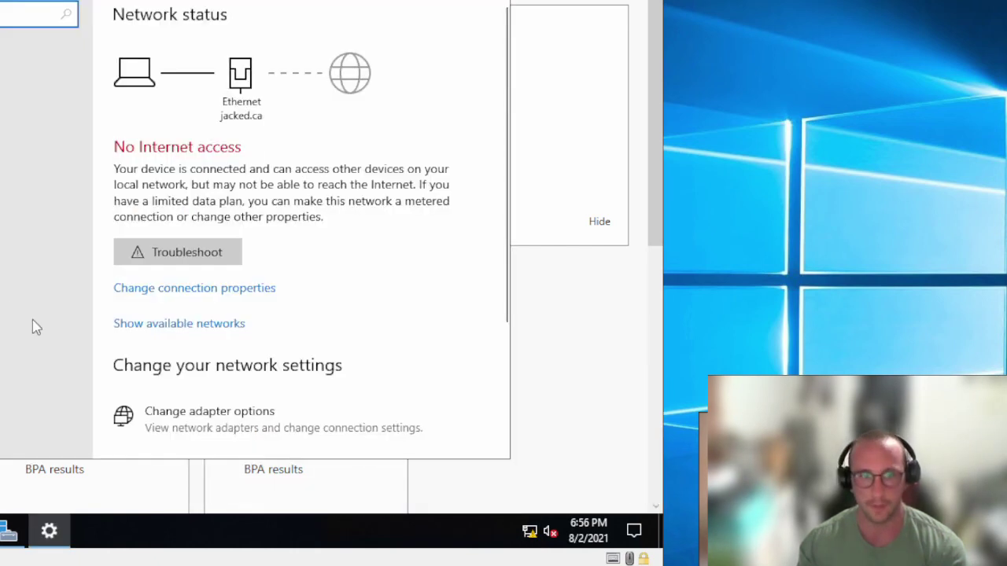
{"action": "left_click", "coordinate": [203, 420]}
{"action": "right_click", "coordinate": [3, 57]}
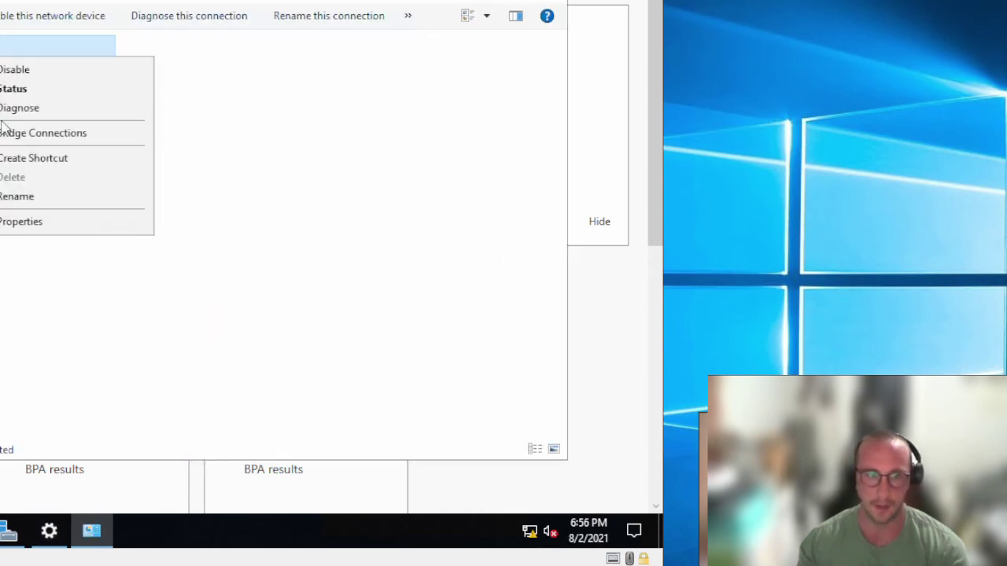
{"action": "left_click", "coordinate": [75, 224]}
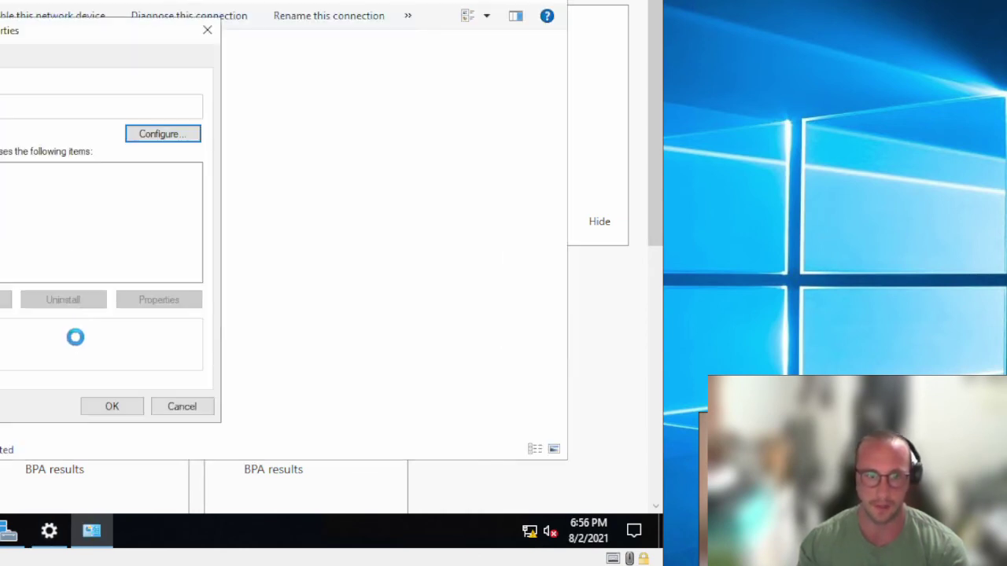
Step: Replace preferred DNS 127.0.0.1 with 8.8.8.8, add alternate 8.8.4.4 in IPv4 settings, and save
{"action": "double_click", "coordinate": [32, 214]}
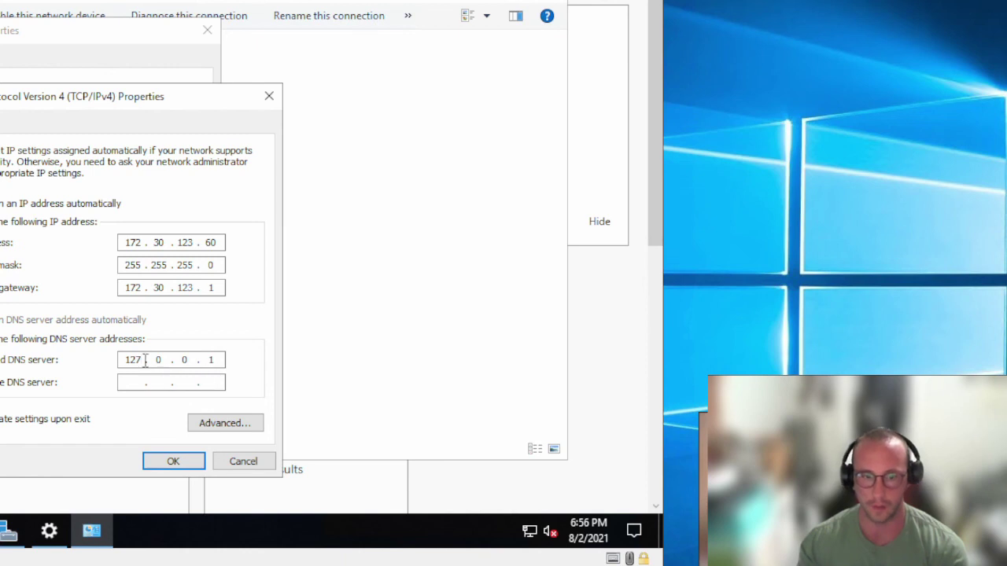
{"action": "left_click_drag", "start_coordinate": [143, 359], "coordinate": [124, 359]}
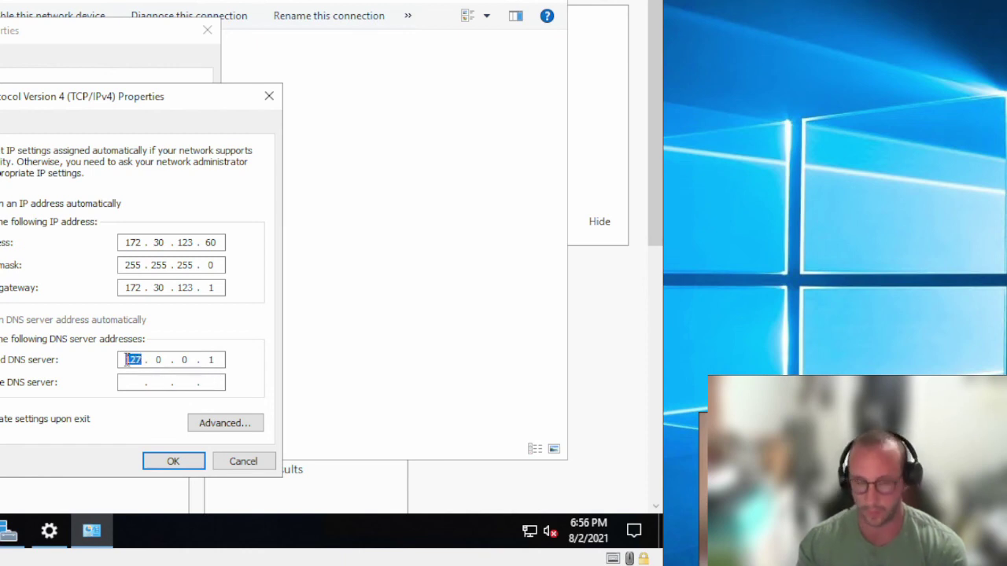
{"action": "key", "text": "Left"}
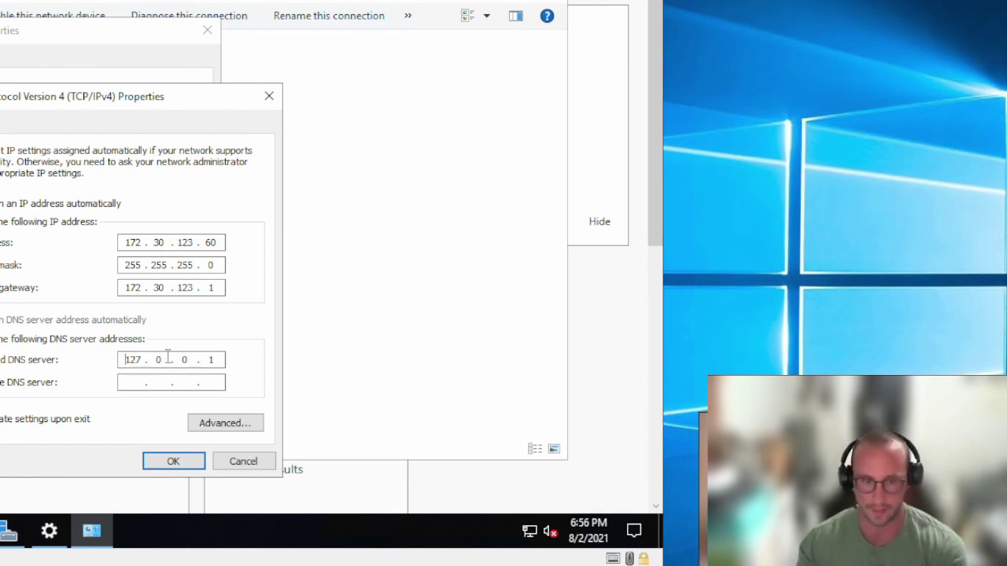
{"action": "left_click_drag", "start_coordinate": [144, 359], "coordinate": [123, 360]}
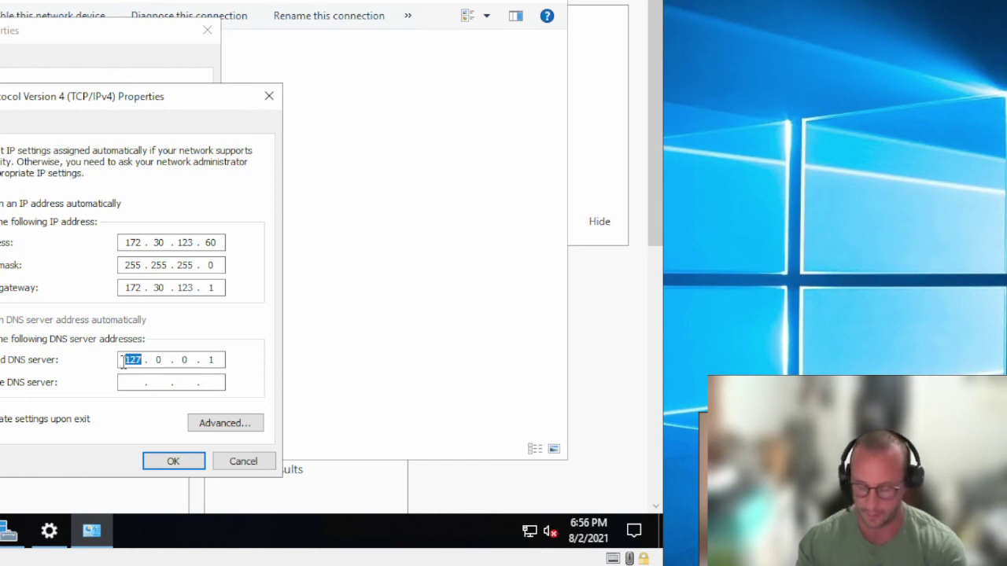
{"action": "type", "text": "8"}
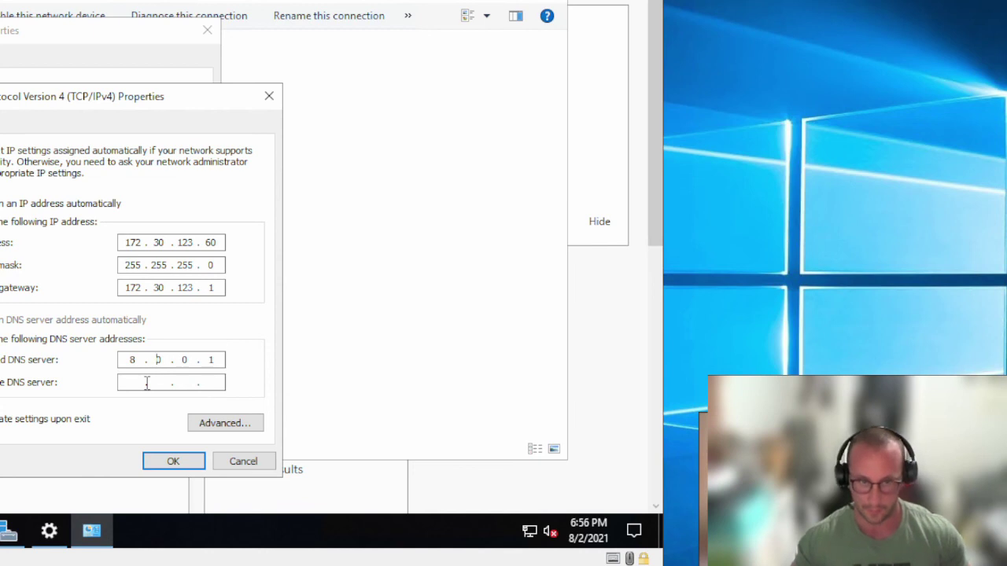
{"action": "type", "text": ".8"}
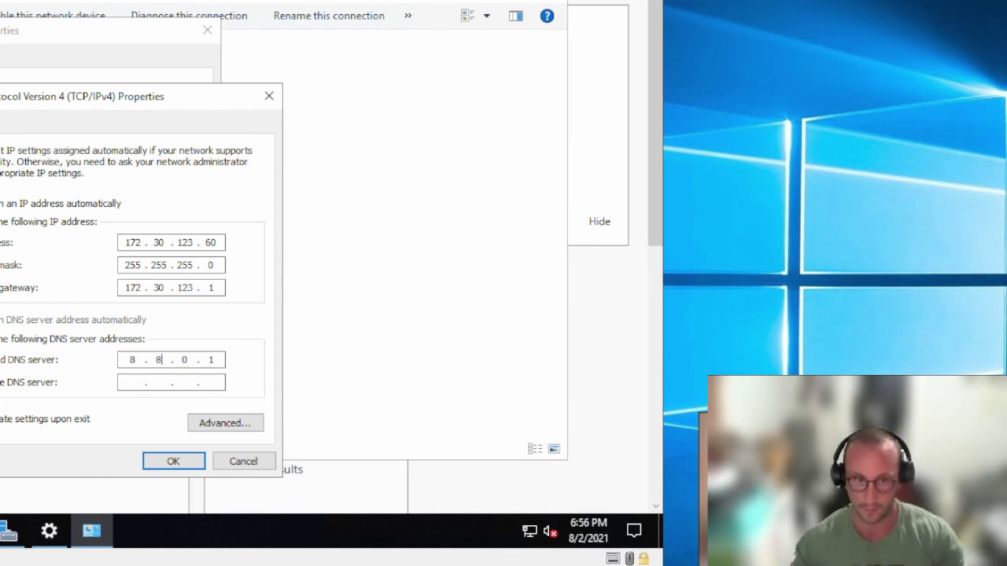
{"action": "type", "text": "."}
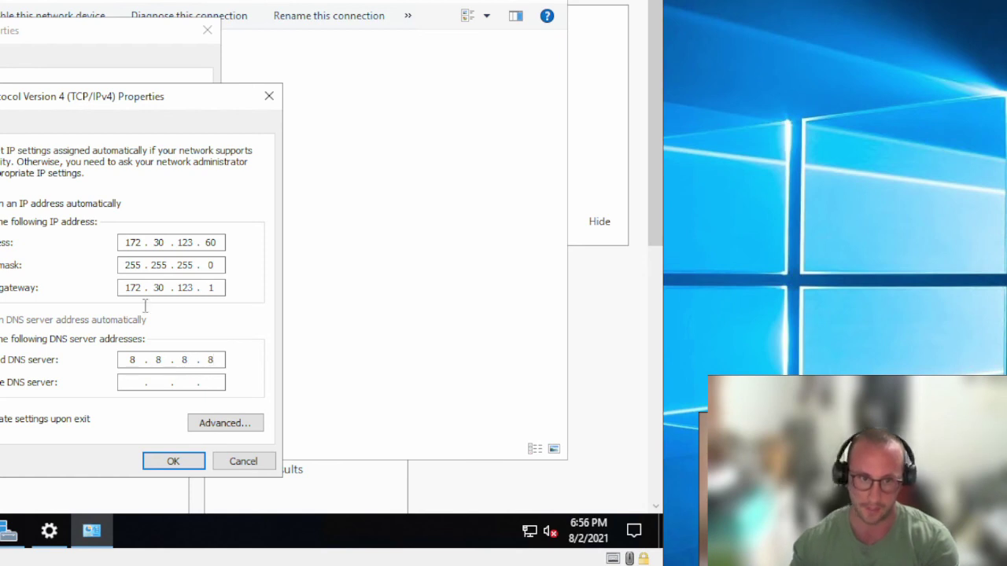
{"action": "left_click", "coordinate": [131, 383]}
{"action": "type", "text": "8 . 8 . 4 . 4"}
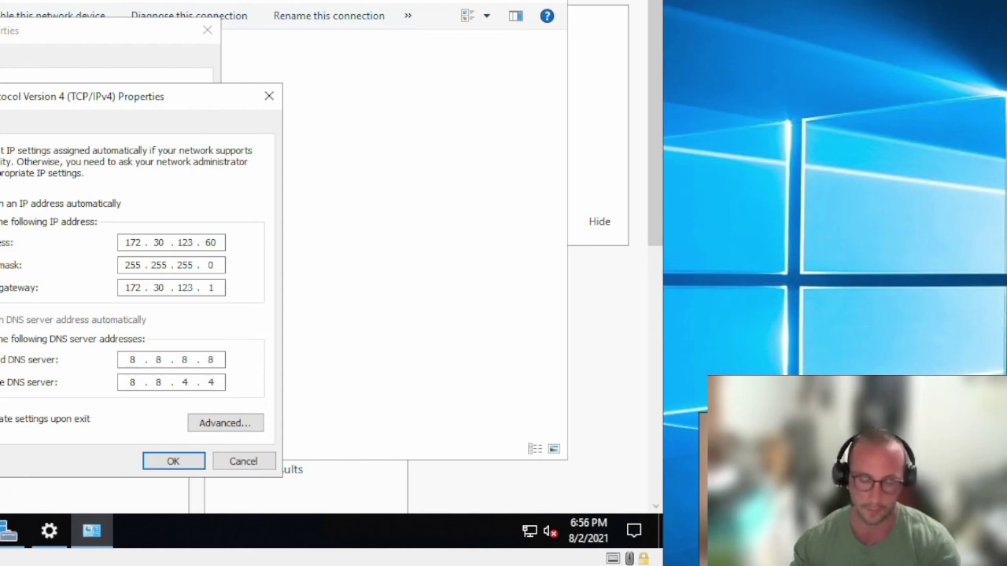
{"action": "left_click", "coordinate": [196, 465]}
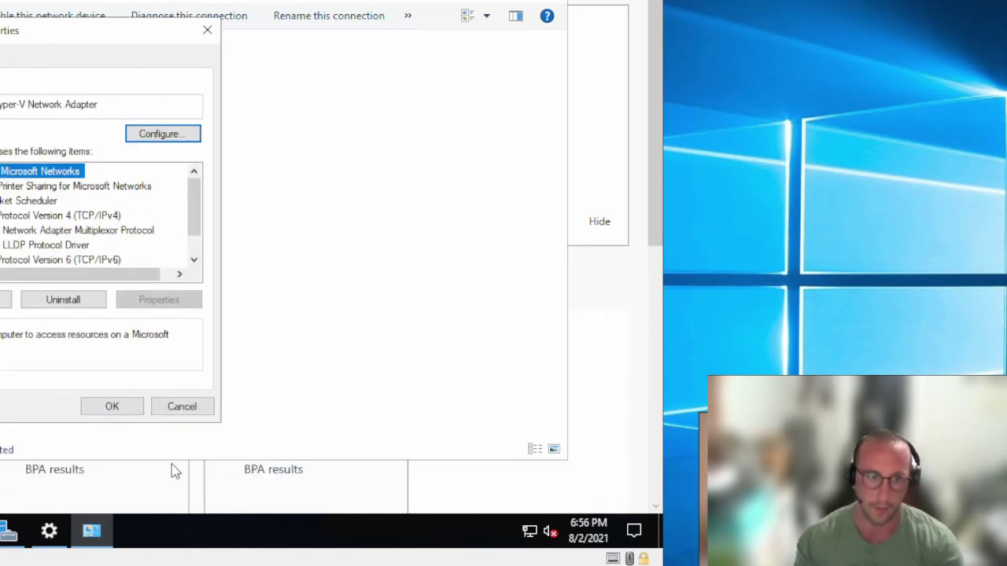
{"action": "left_click", "coordinate": [97, 406]}
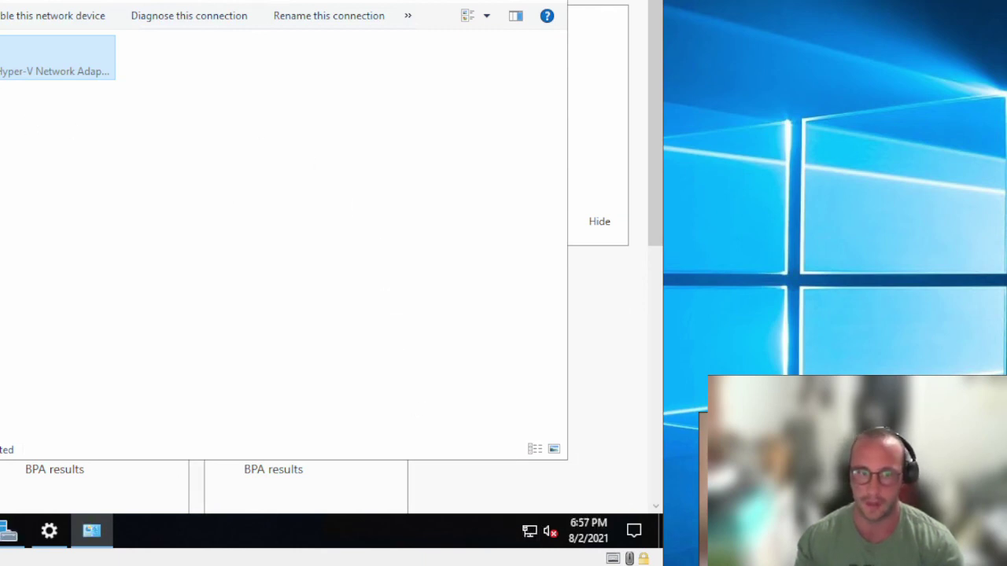
Step: Reopen the adapter's IPv4 properties to verify DNS 8.8.8.8 and 8.8.4.4, then close everything
{"action": "right_click", "coordinate": [4, 69]}
{"action": "left_click", "coordinate": [66, 235]}
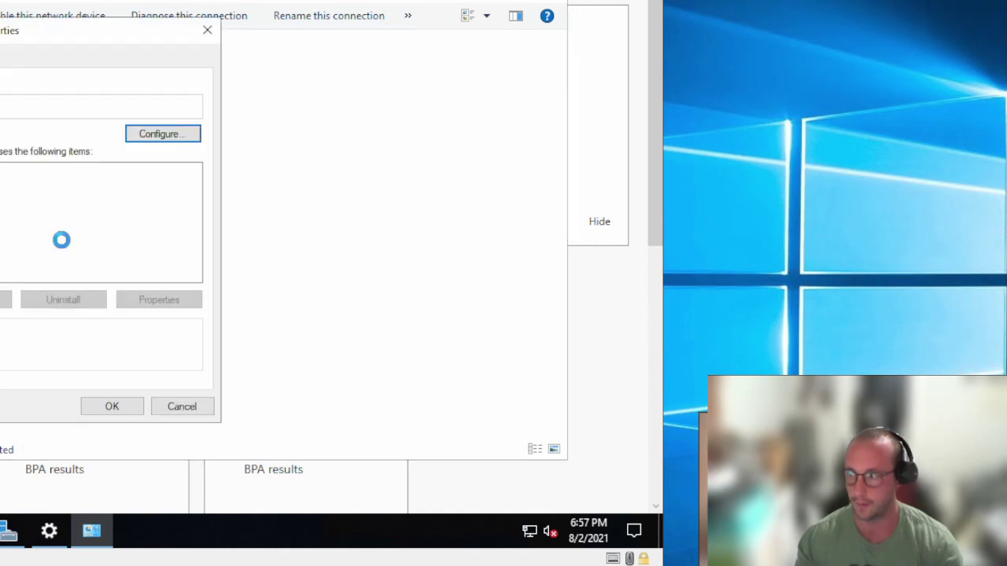
{"action": "double_click", "coordinate": [56, 217]}
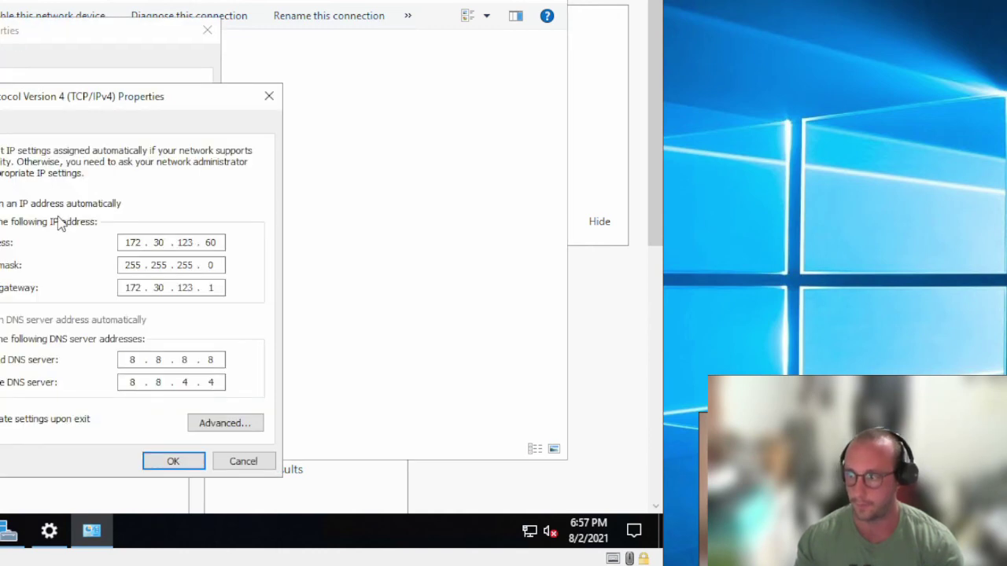
{"action": "left_click_drag", "start_coordinate": [117, 100], "coordinate": [258, 95]}
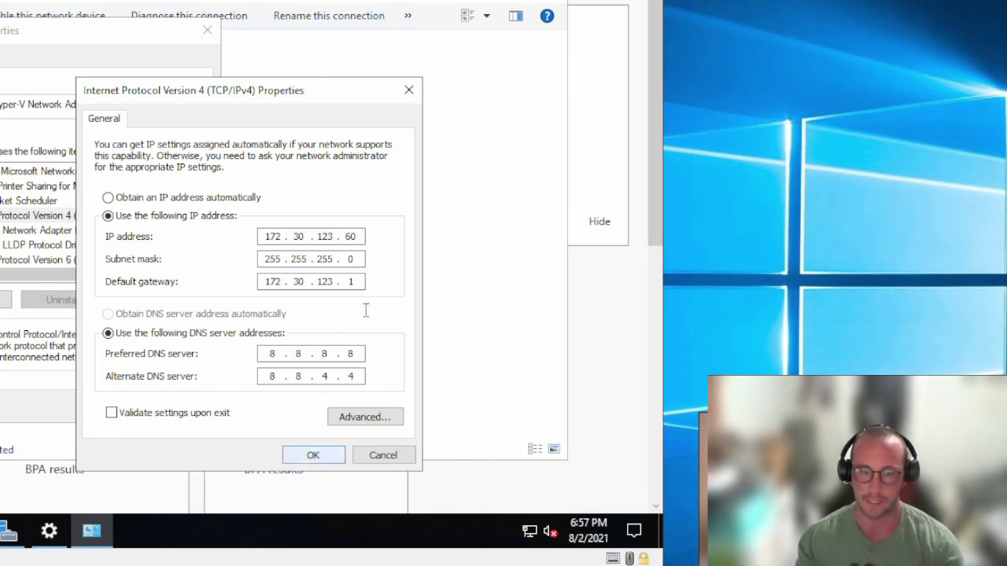
{"action": "left_click", "coordinate": [408, 92]}
{"action": "left_click", "coordinate": [210, 27]}
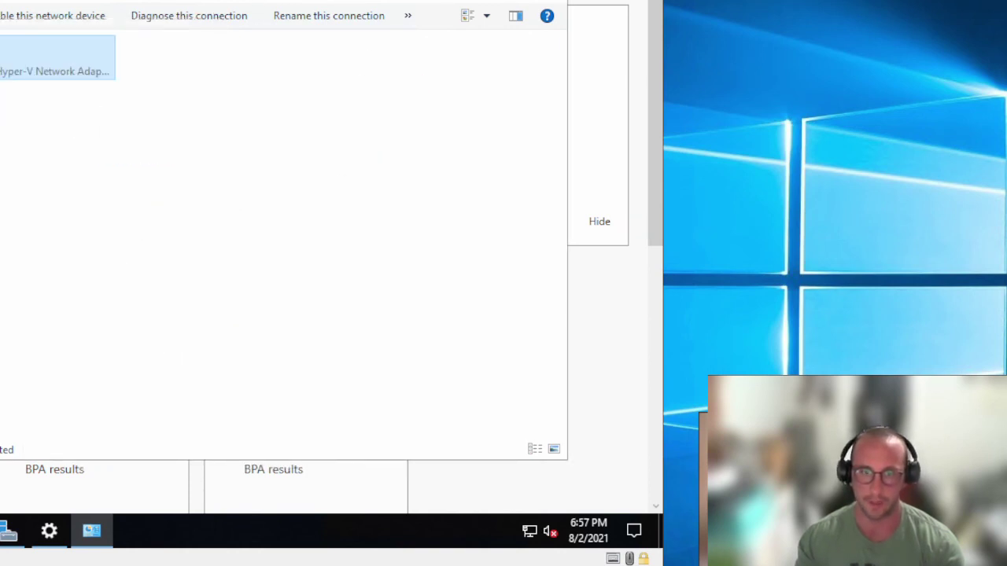
{"action": "key", "text": "alt+F4"}
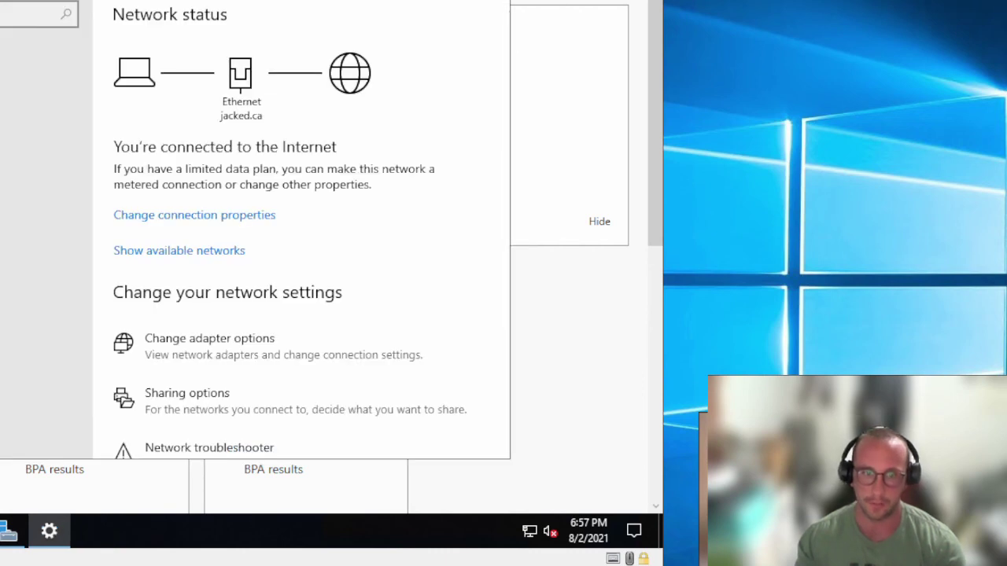
Step: Close the Settings page showing 'You're connected to the Internet'
{"action": "key", "text": "alt+F4"}
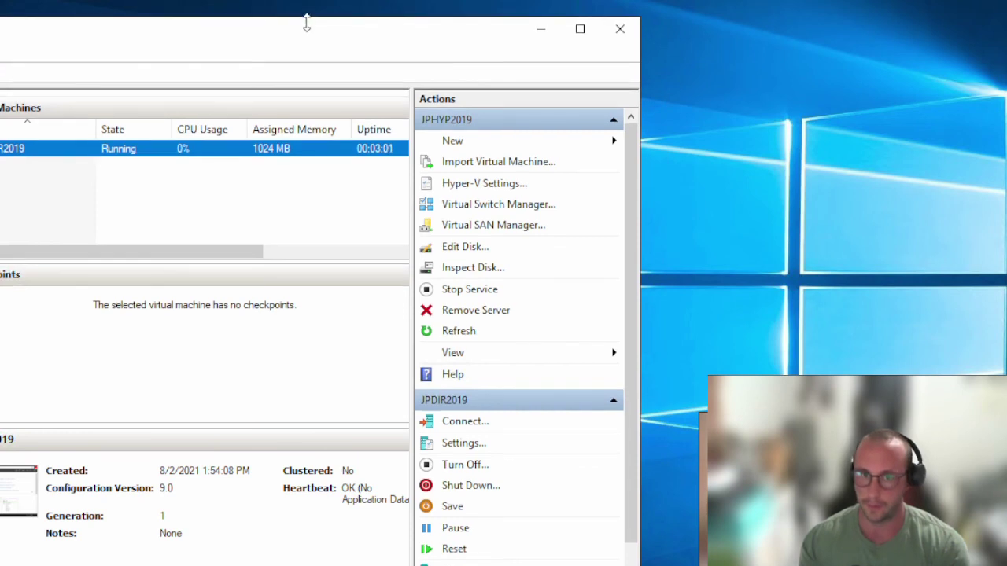
Step: Drag Hyper-V Manager fully on screen and deselect the running JPDIR2019 virtual machine
{"action": "left_click_drag", "start_coordinate": [306, 13], "coordinate": [490, 20]}
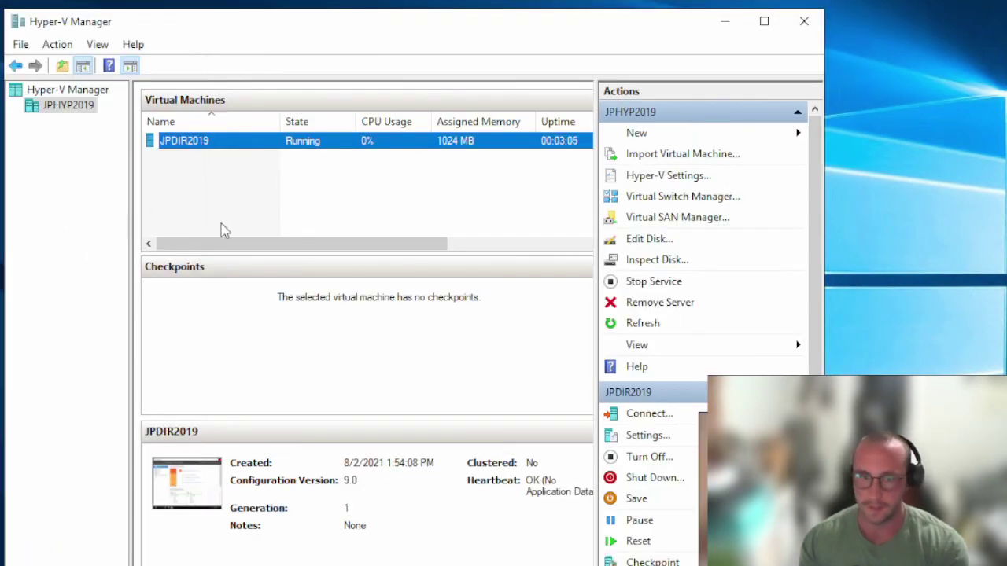
{"action": "left_click", "coordinate": [308, 181]}
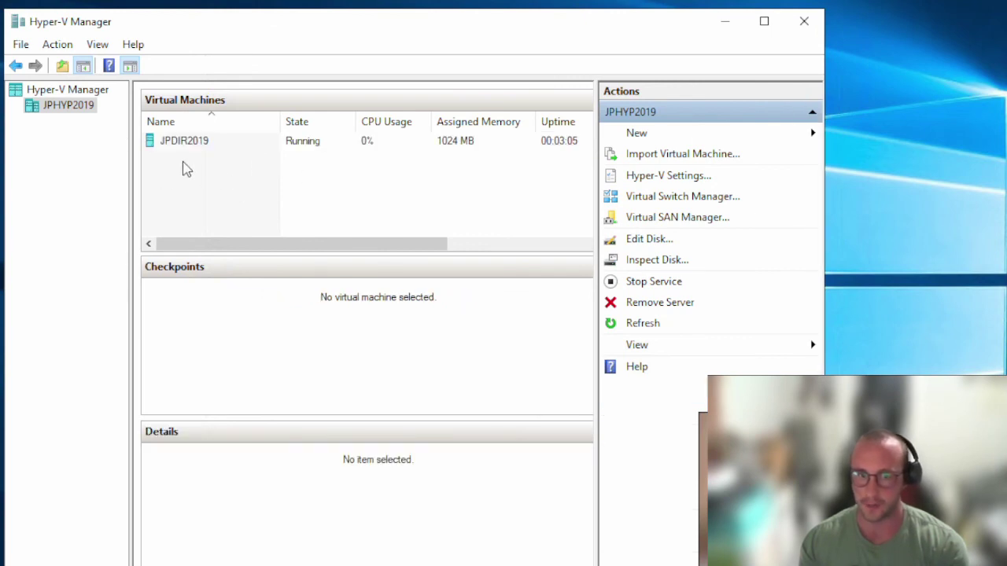